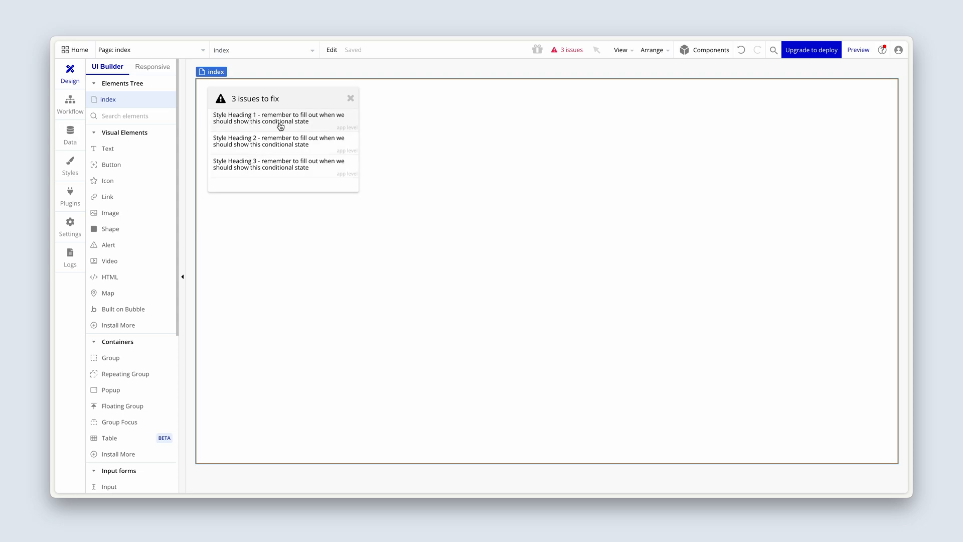
Step: Remove the missing-breakpoint condition from the Heading 1 text style
left_click(287, 117)
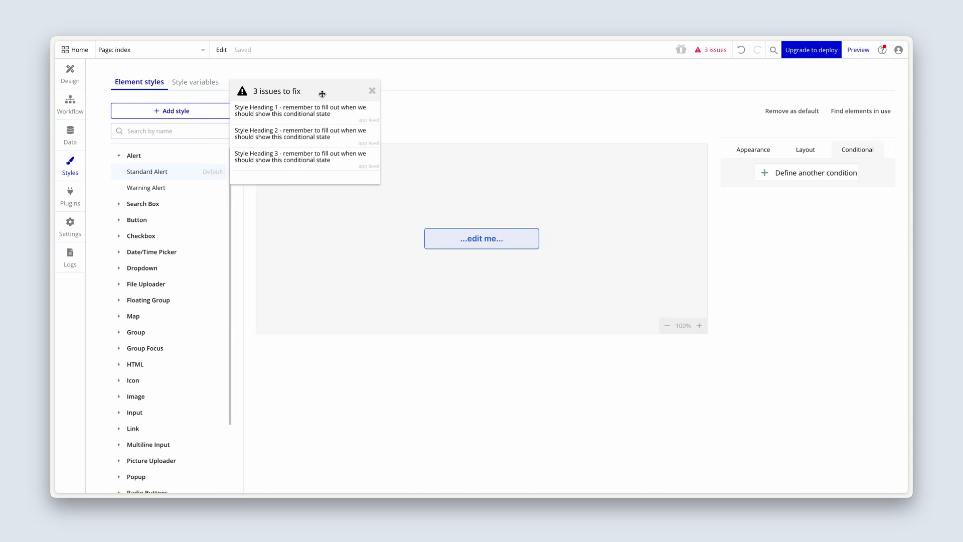
left_click(384, 90)
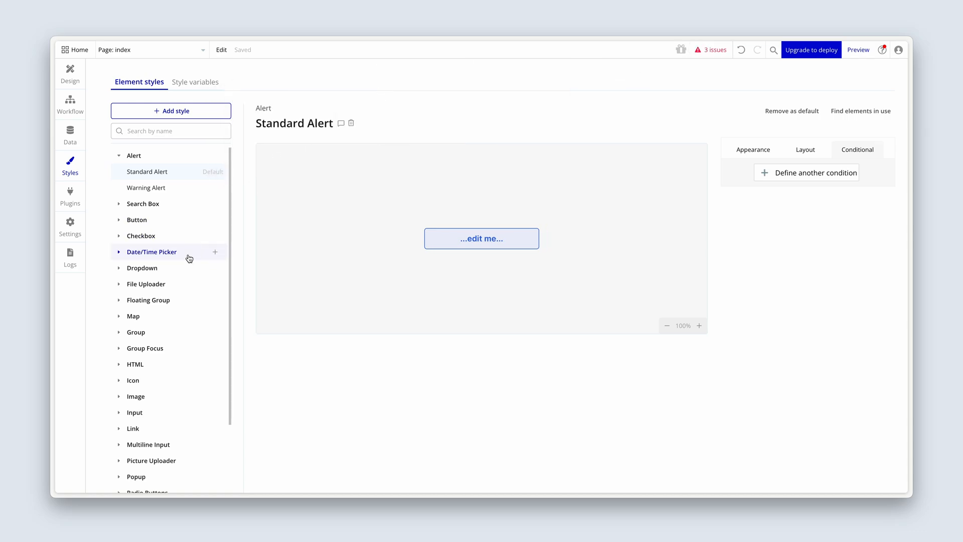
scroll(189, 256, "down", 3)
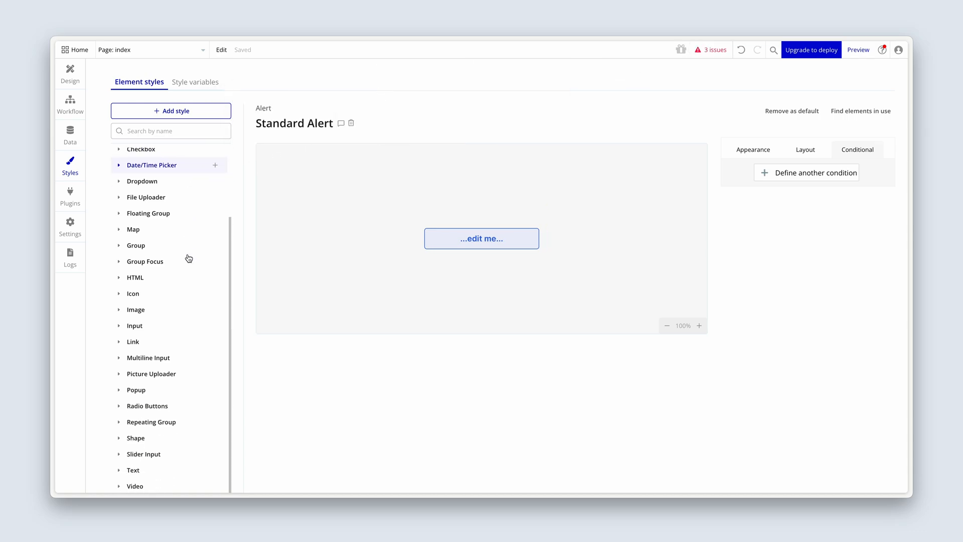
left_click(127, 470)
scroll(147, 405, "down", 7)
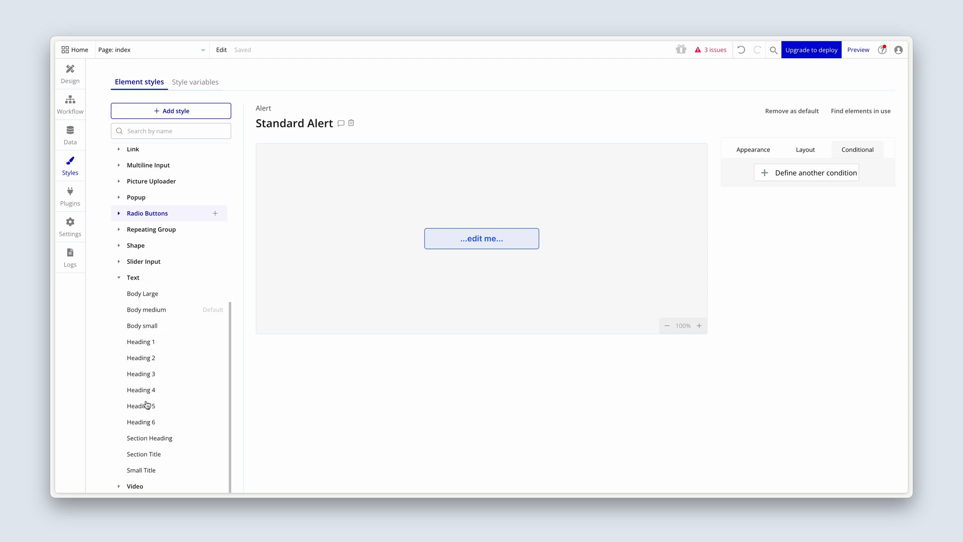
left_click(168, 343)
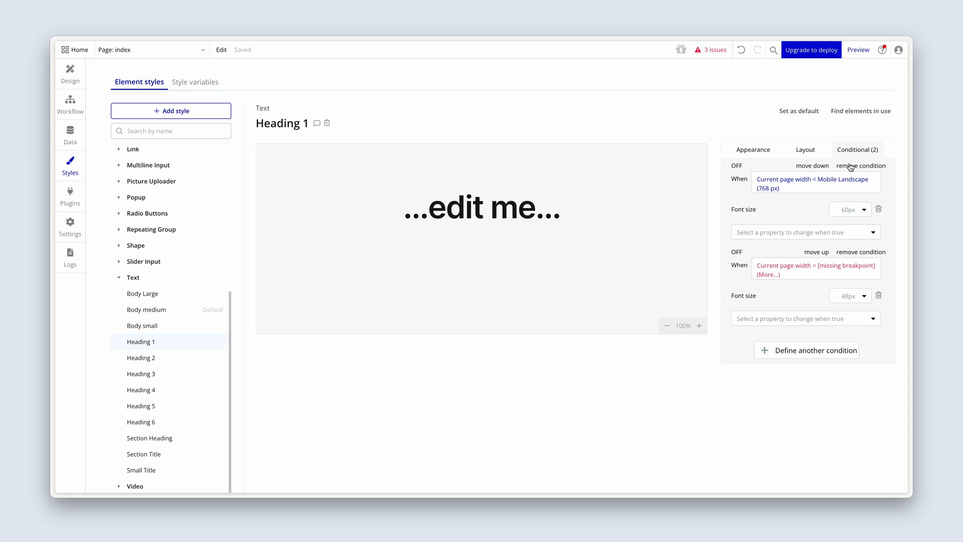
left_click(856, 252)
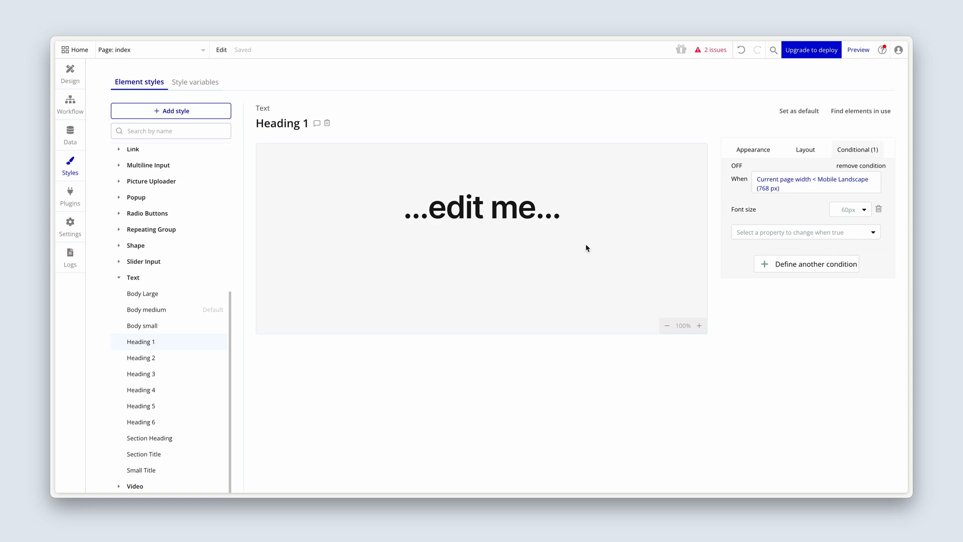
Step: Remove the missing-breakpoint conditions from the Heading 2 and Heading 3 text styles
left_click(167, 362)
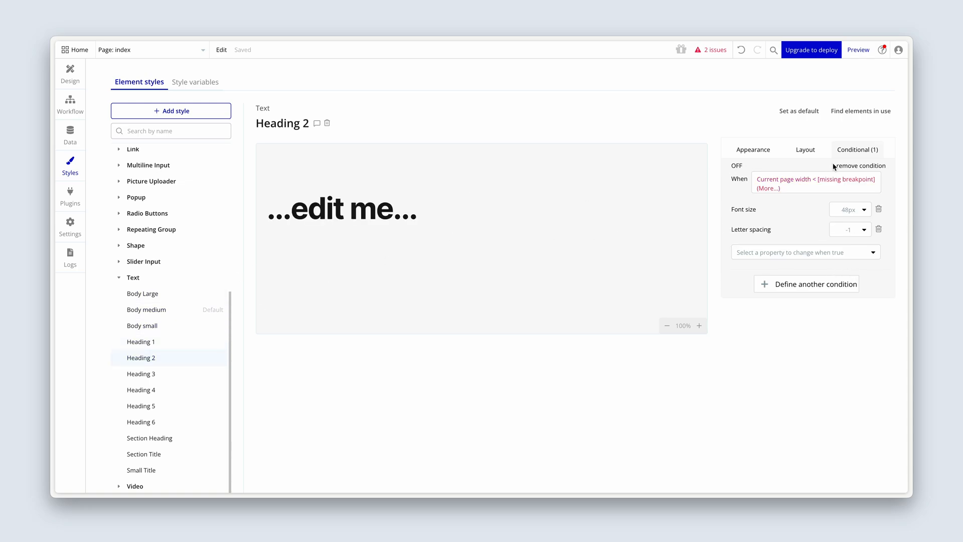
left_click(849, 167)
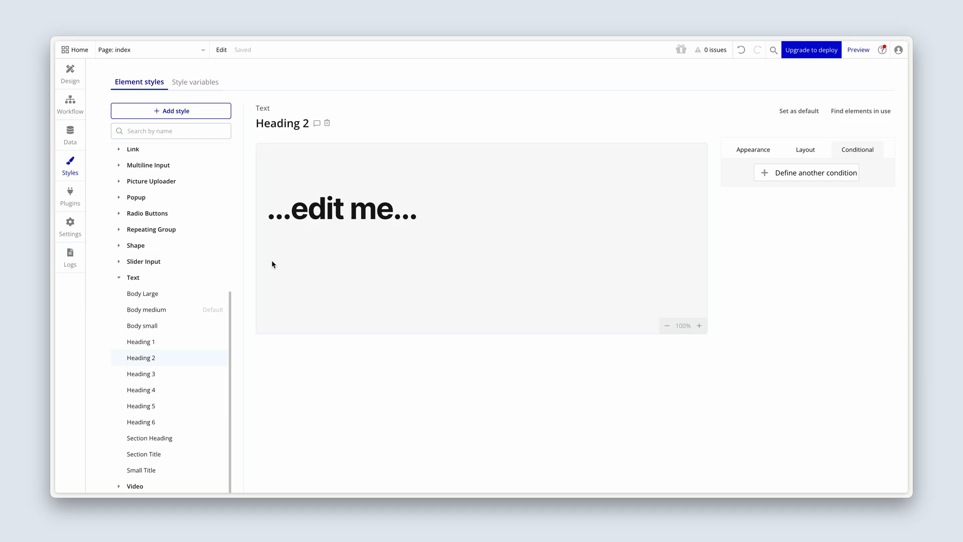
left_click(173, 372)
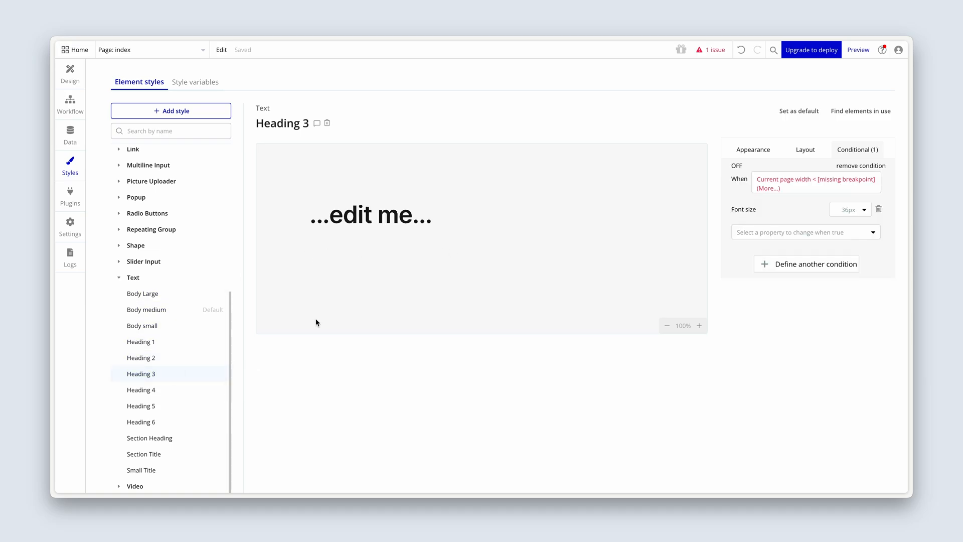
left_click(845, 166)
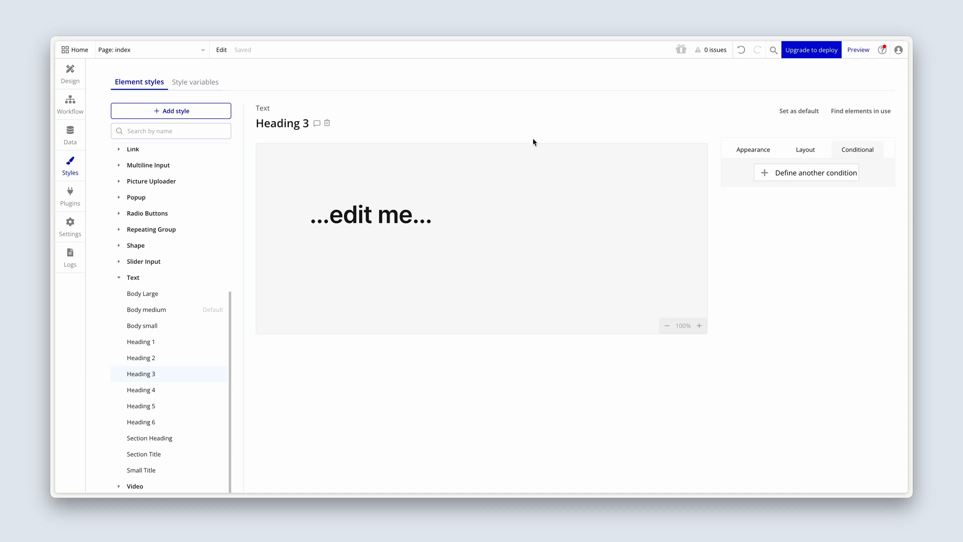
Step: Return to the design view and examine the index page's layout settings, including container layout and alignment
left_click(72, 78)
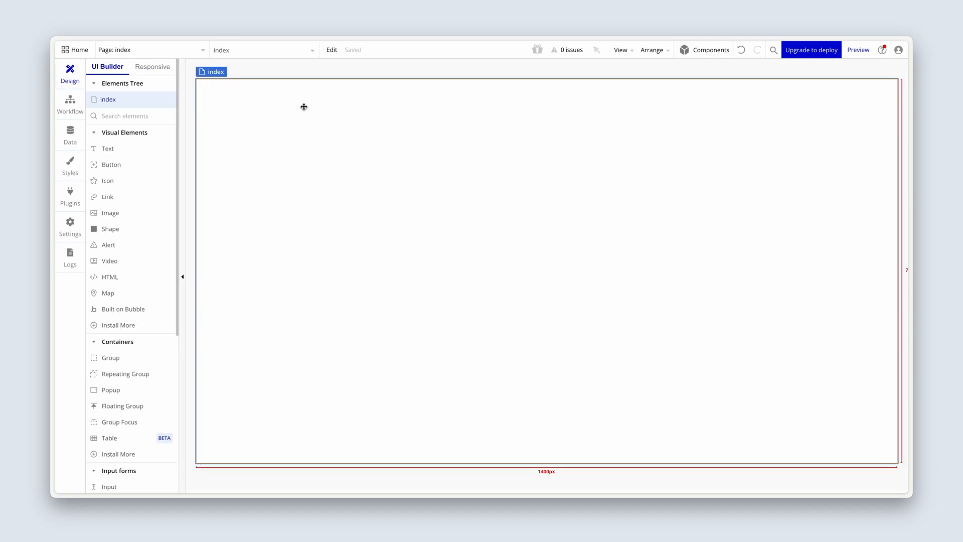
left_click(272, 50)
left_click(259, 86)
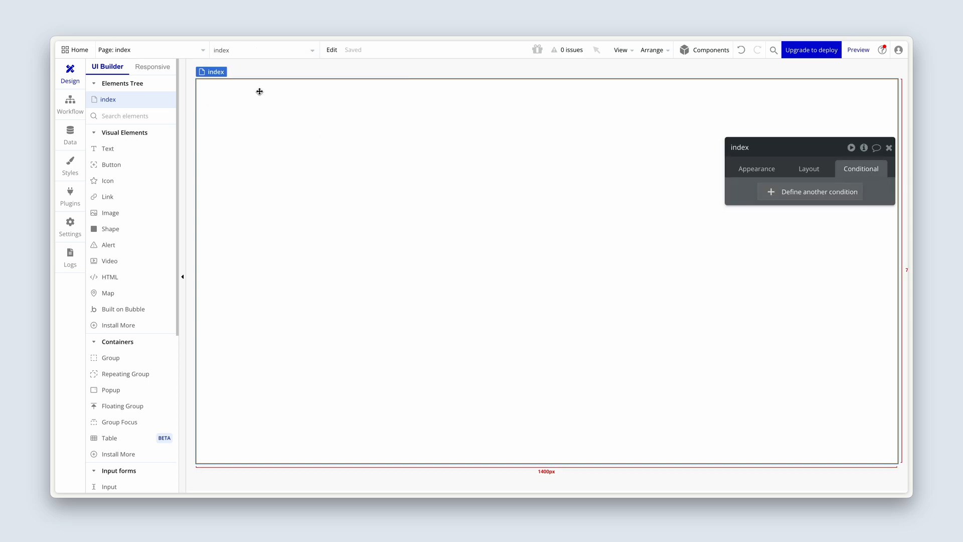
left_click(803, 168)
left_click_drag(803, 167, 772, 129)
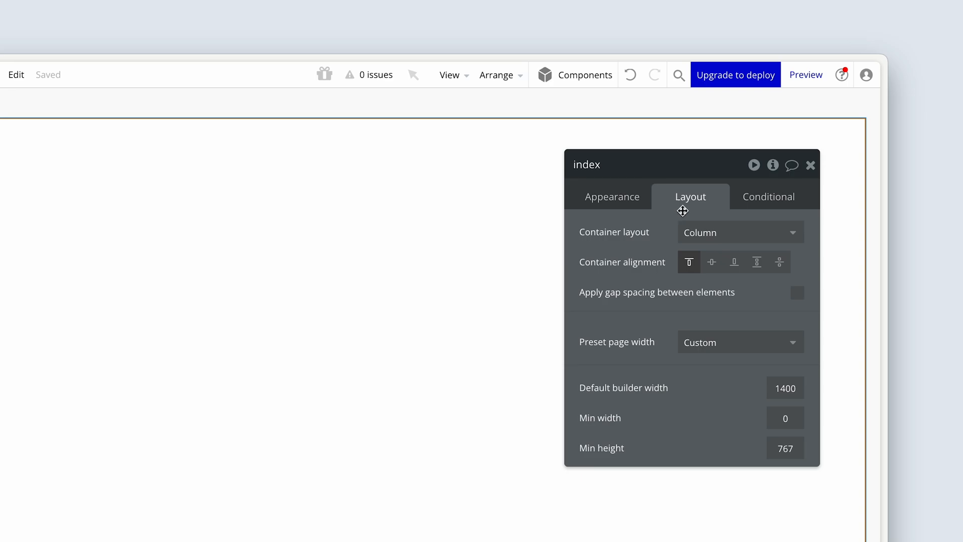
mouse_move(737, 232)
mouse_move(688, 264)
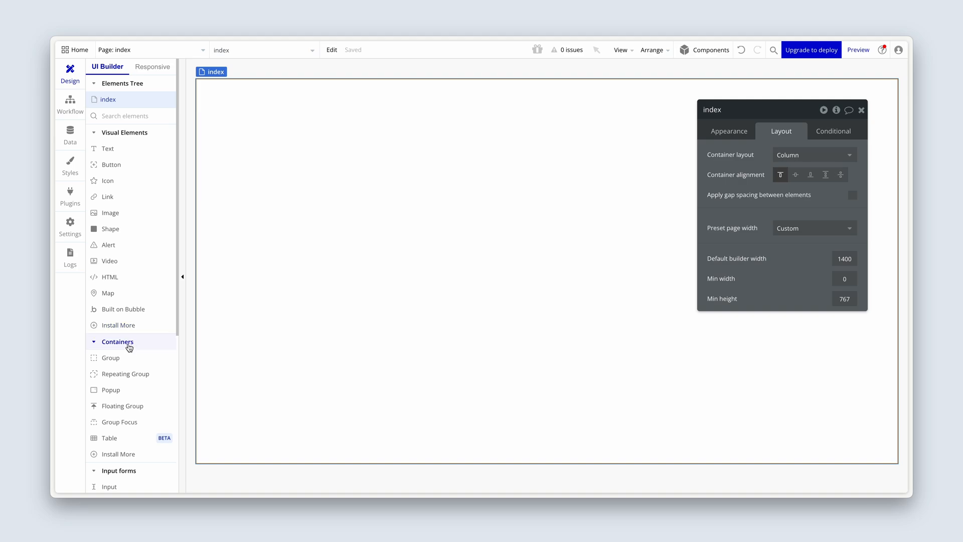
Step: Add a group container to the index page and rename it Group Section
left_click(125, 361)
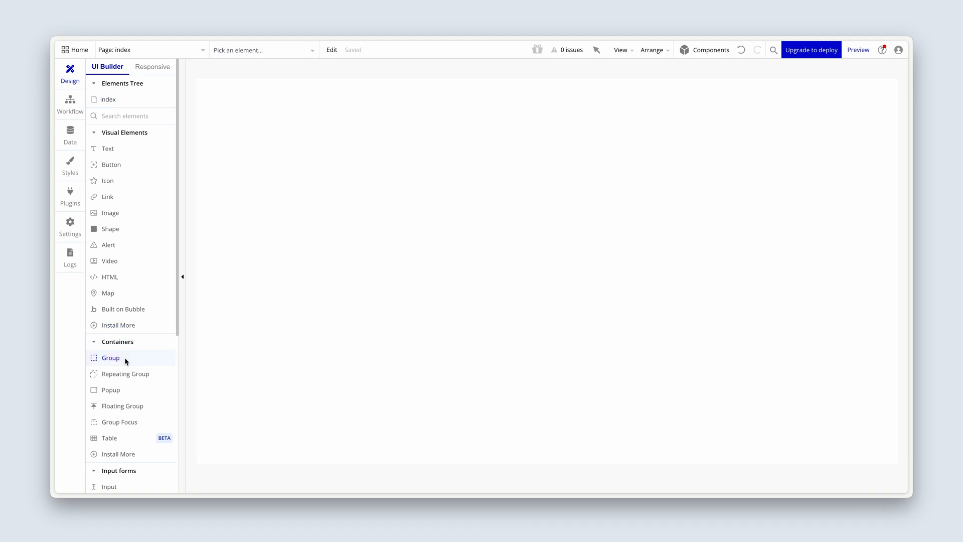
left_click(250, 255)
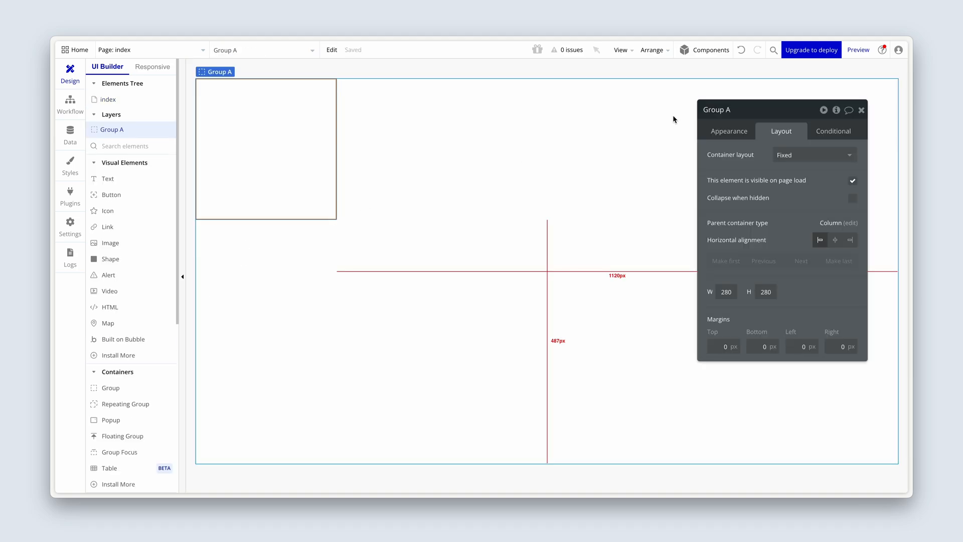
left_click(740, 110)
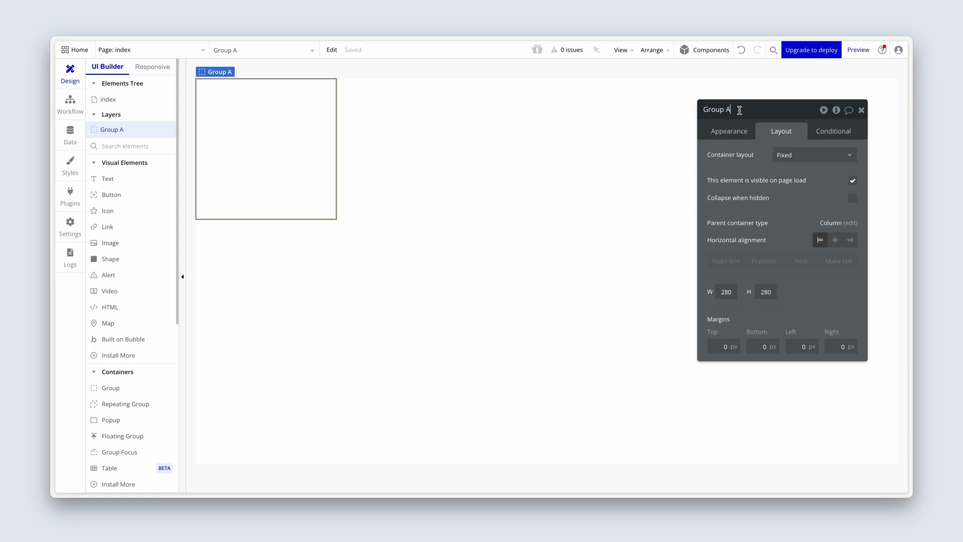
type("Section")
Step: Set the container layout of Group Section to Column
left_click(812, 155)
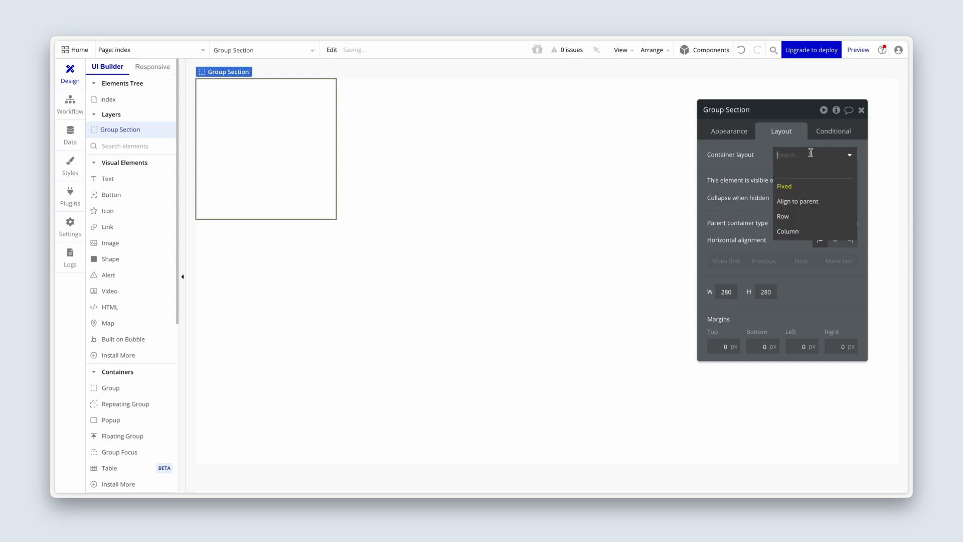
left_click(812, 232)
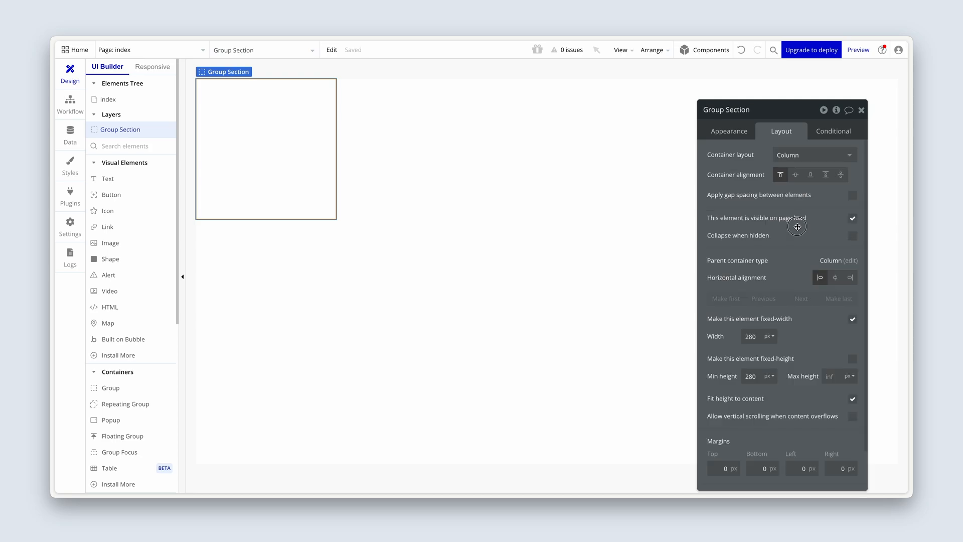
left_click_drag(798, 226, 774, 207)
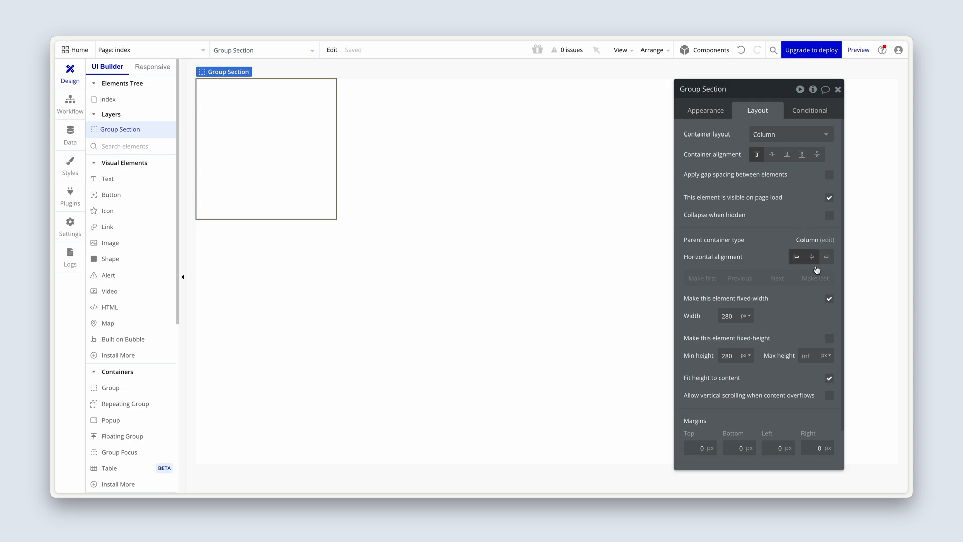
Step: Make Group Section flexible: turn off fixed width, set its min width to 0 px and disable fit height to content
left_click(829, 300)
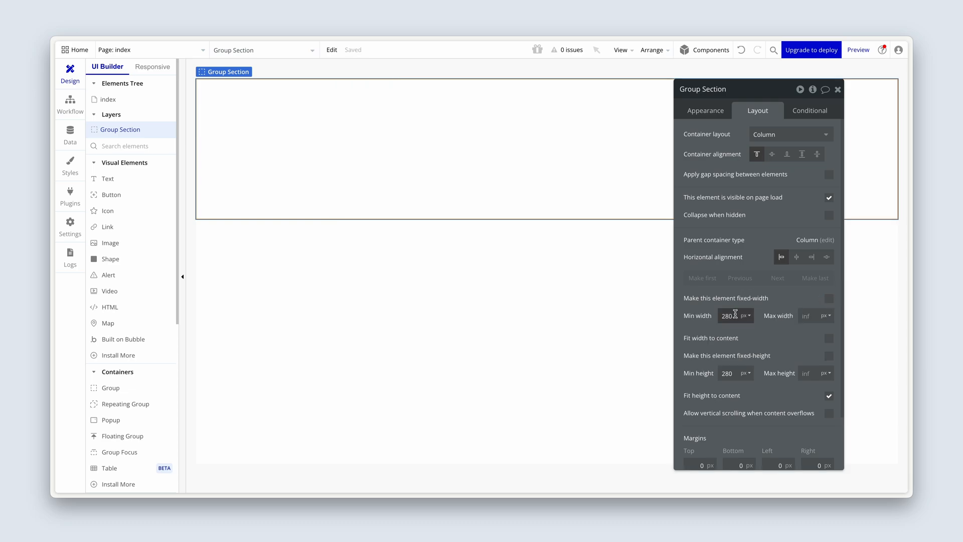
double_click(720, 314)
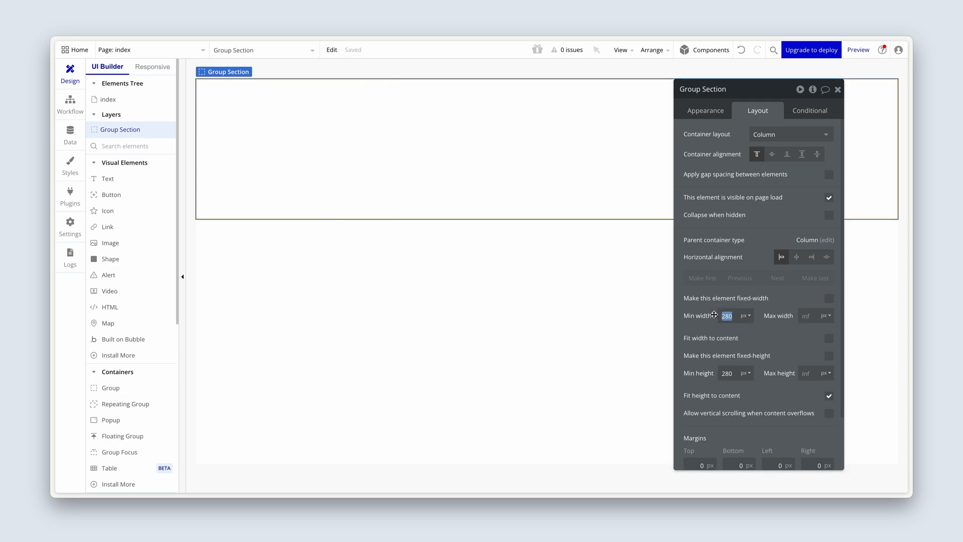
type("0")
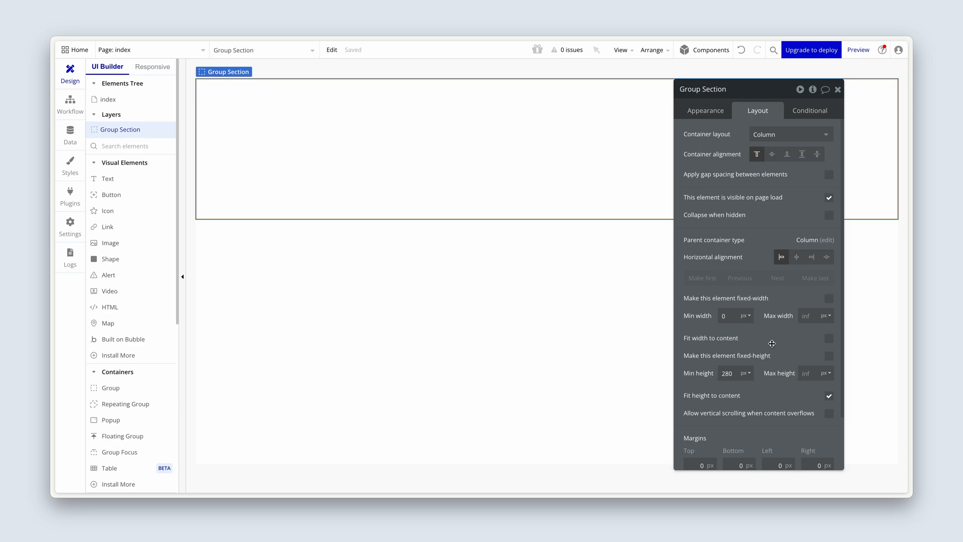
left_click(829, 396)
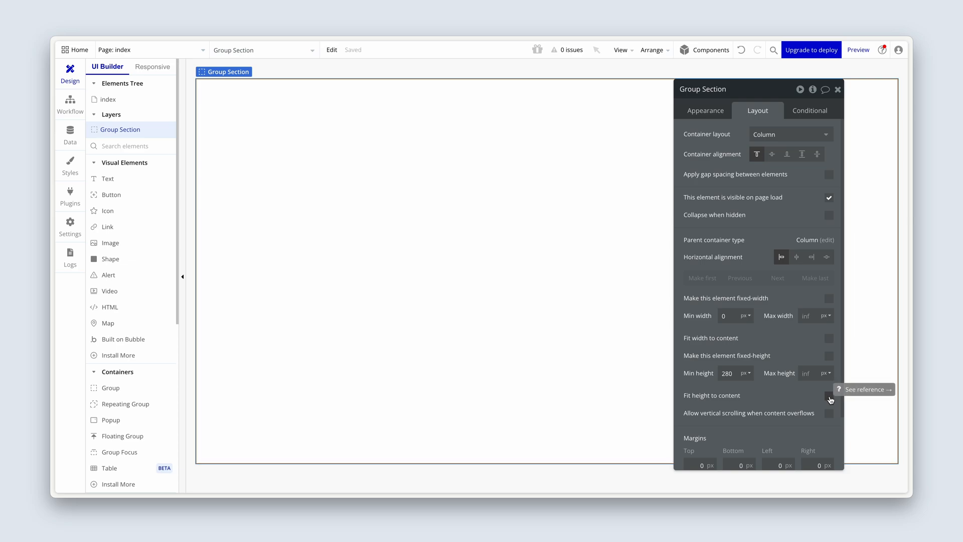
Step: Give Group Section a flat background in the Primary color variable at 10% opacity
left_click(711, 112)
scroll(718, 251, "down", 1)
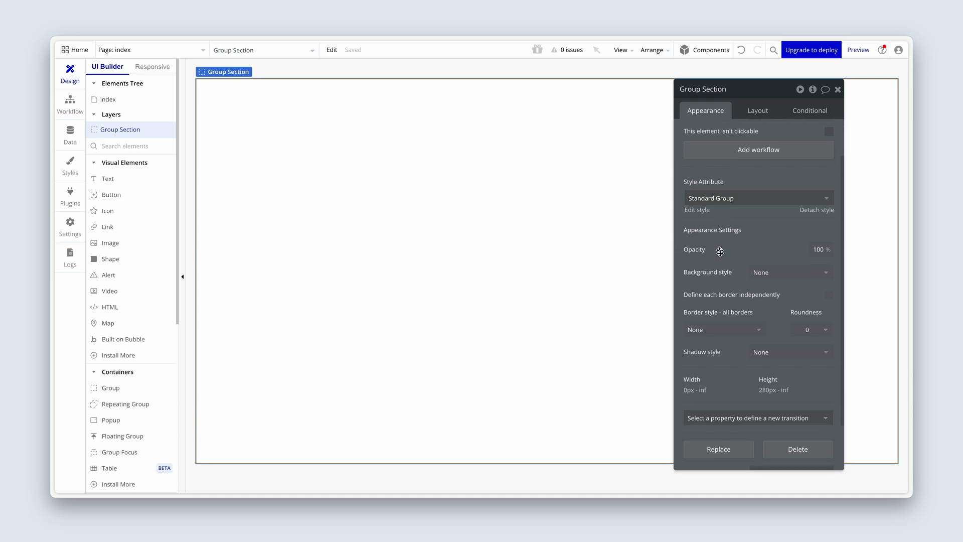
left_click(783, 273)
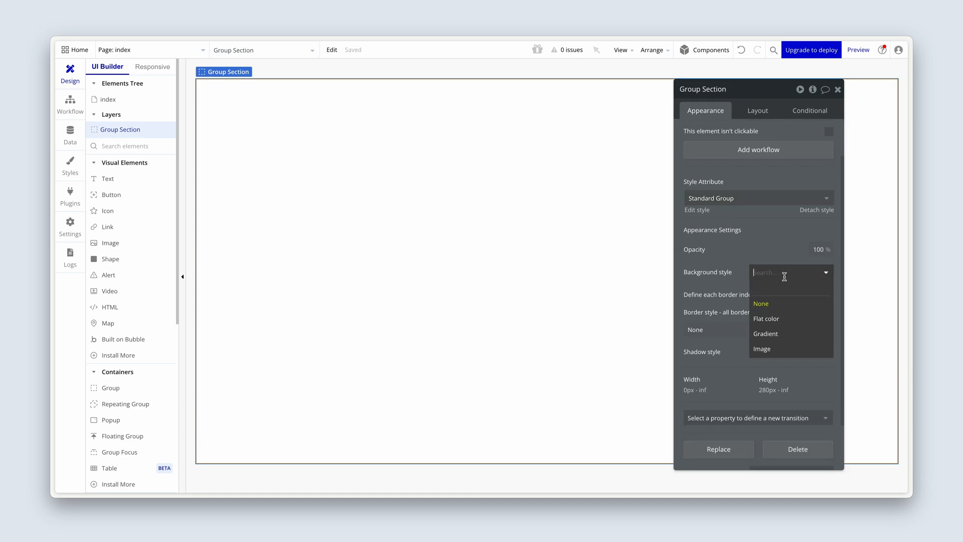
left_click(785, 323)
left_click(757, 292)
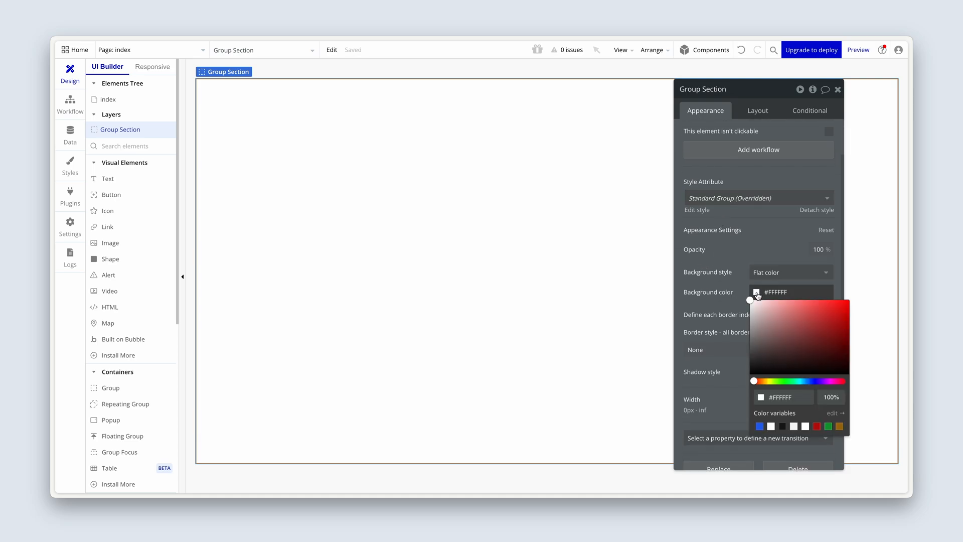
left_click(760, 427)
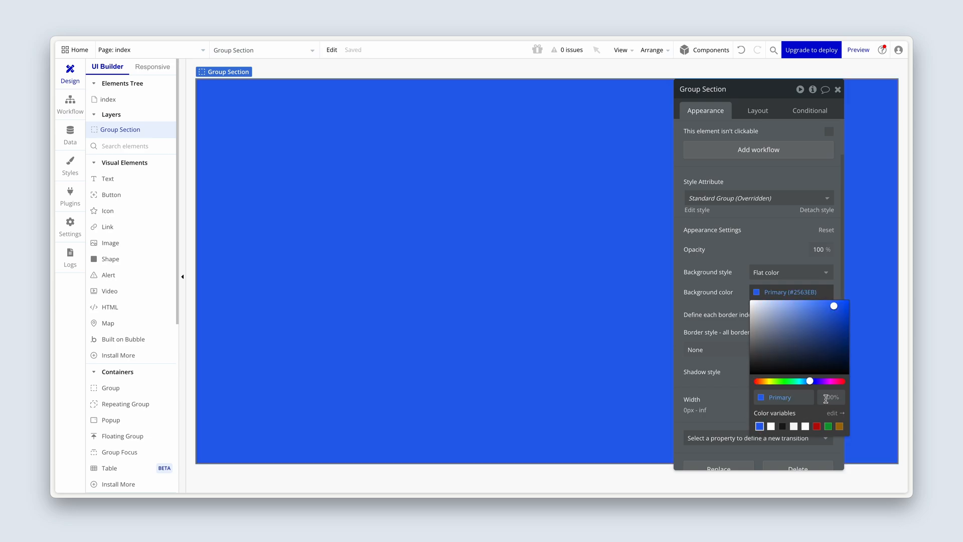
type("10")
key("Return")
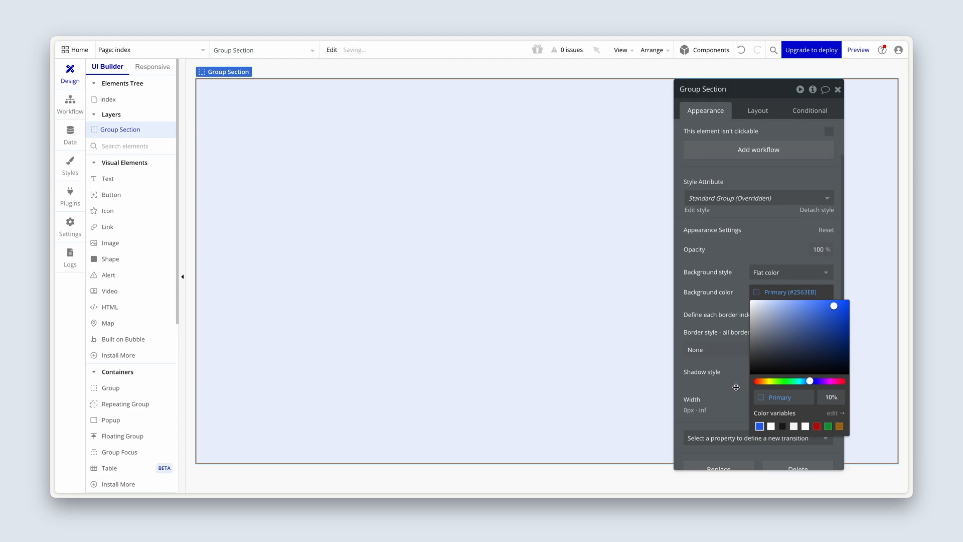
left_click(718, 390)
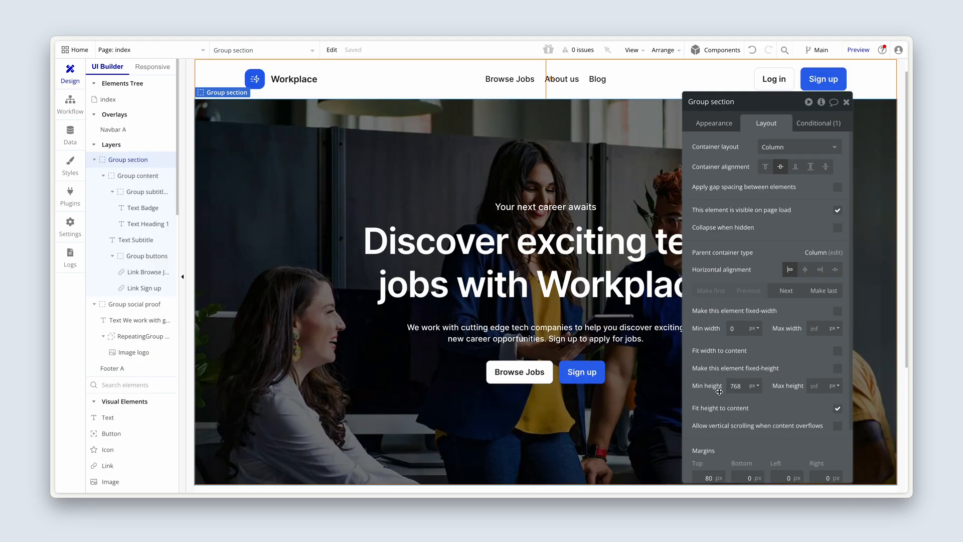
Step: Examine the hero section of the finished Workplace page, including its badge text, heading and buttons
left_click_drag(742, 369, 455, 361)
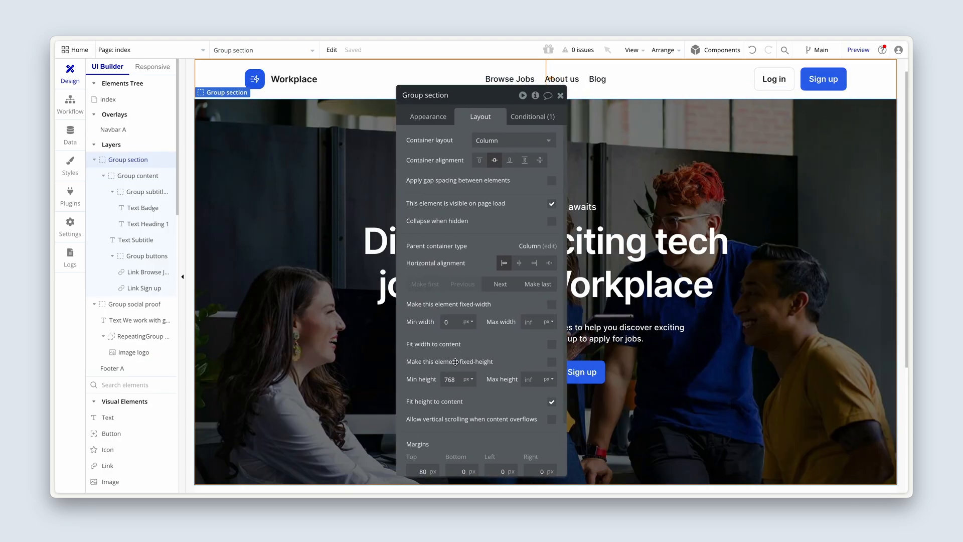
left_click(560, 95)
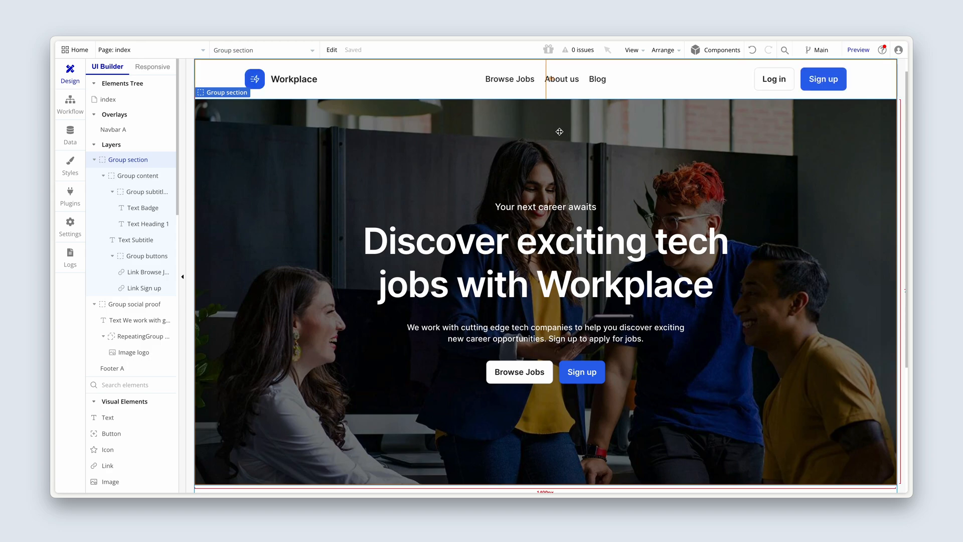
scroll(559, 132, "down", 1)
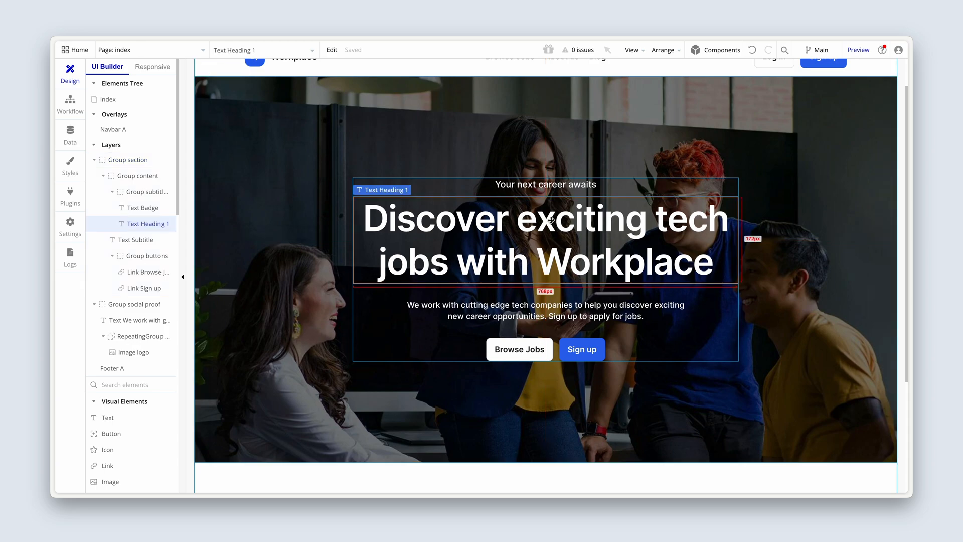
left_click(556, 187)
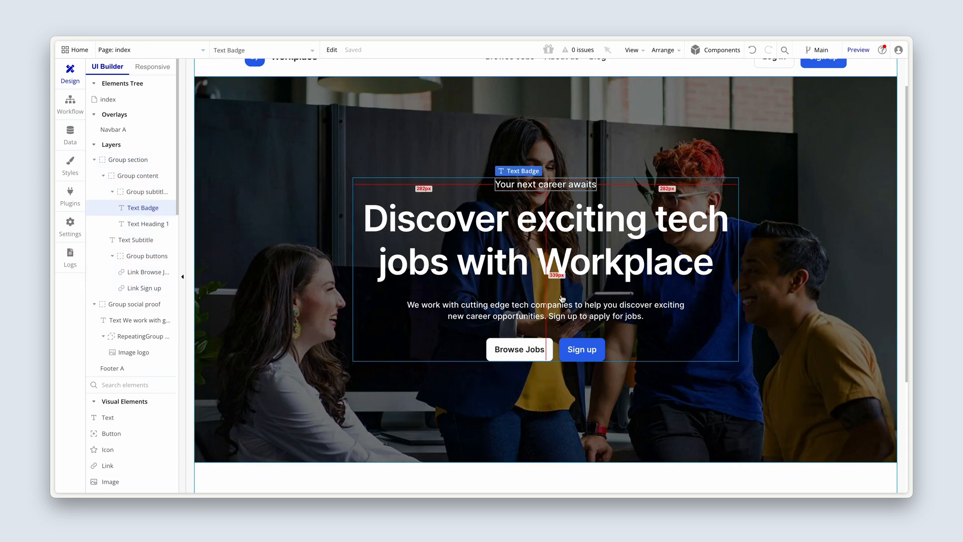
left_click(555, 348)
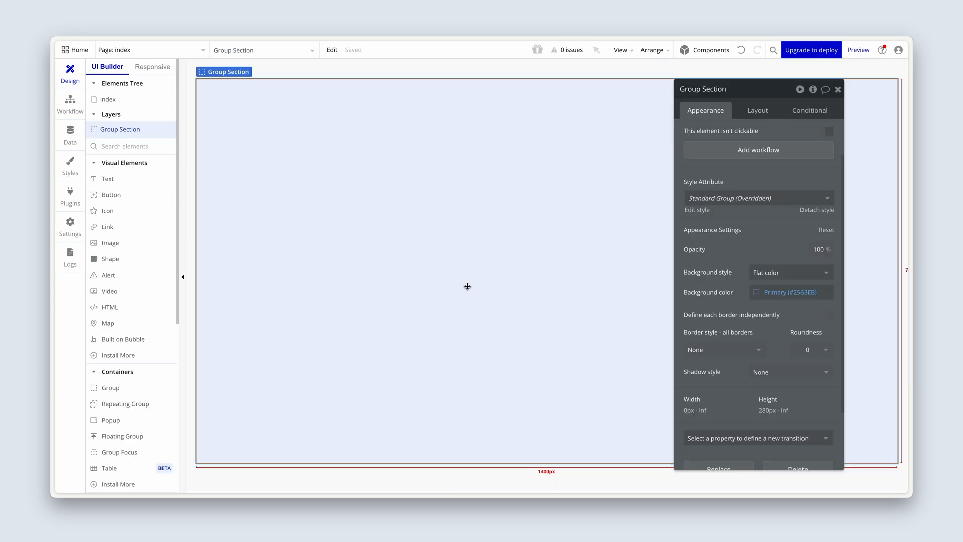
Step: Add a text element about 476 by 123 px inside Group Section reading "Discover exciting tech jobs at Workplace"
left_click(142, 183)
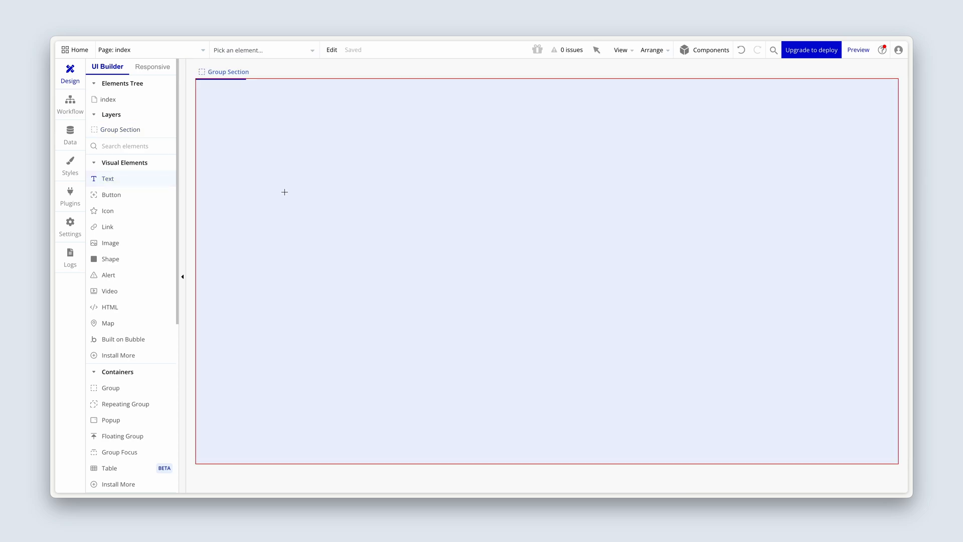
left_click_drag(291, 194, 531, 259)
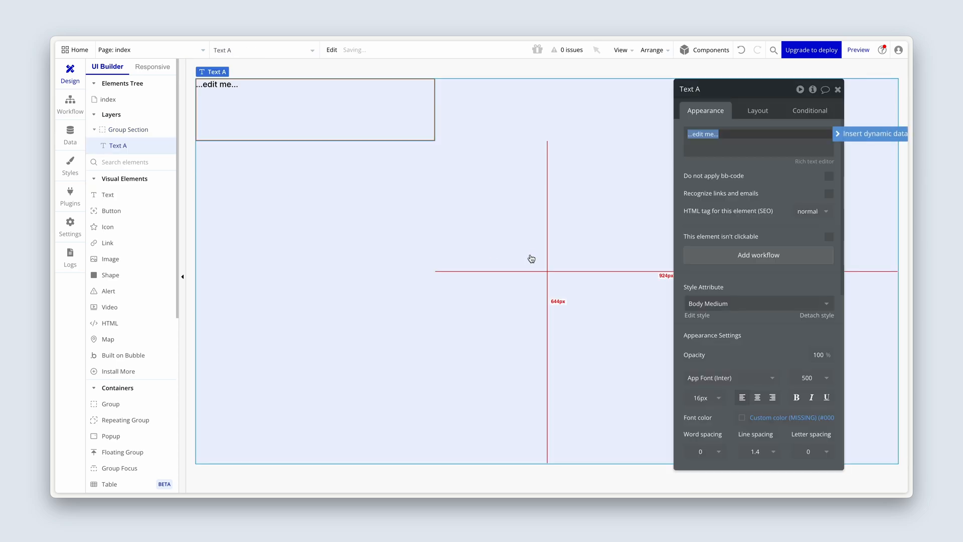
left_click(741, 173)
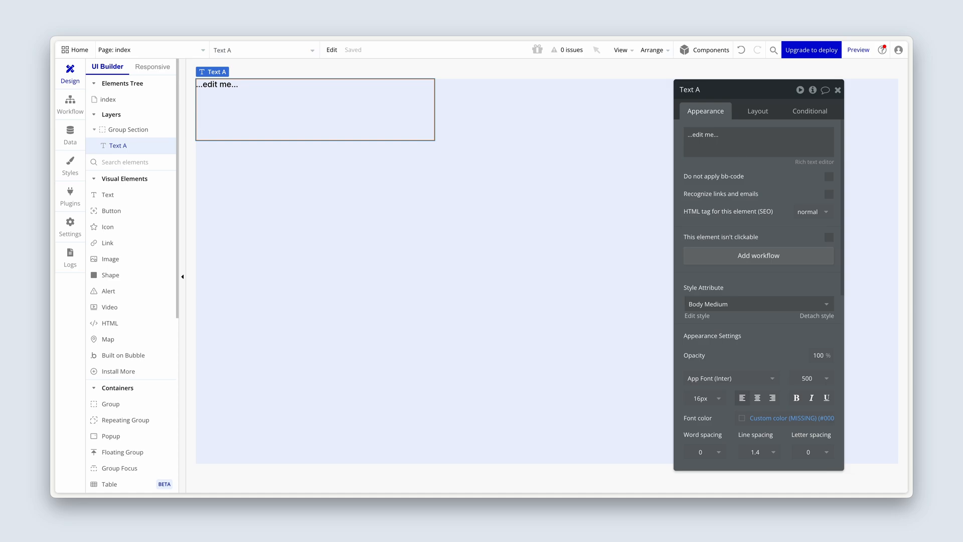
left_click(743, 138)
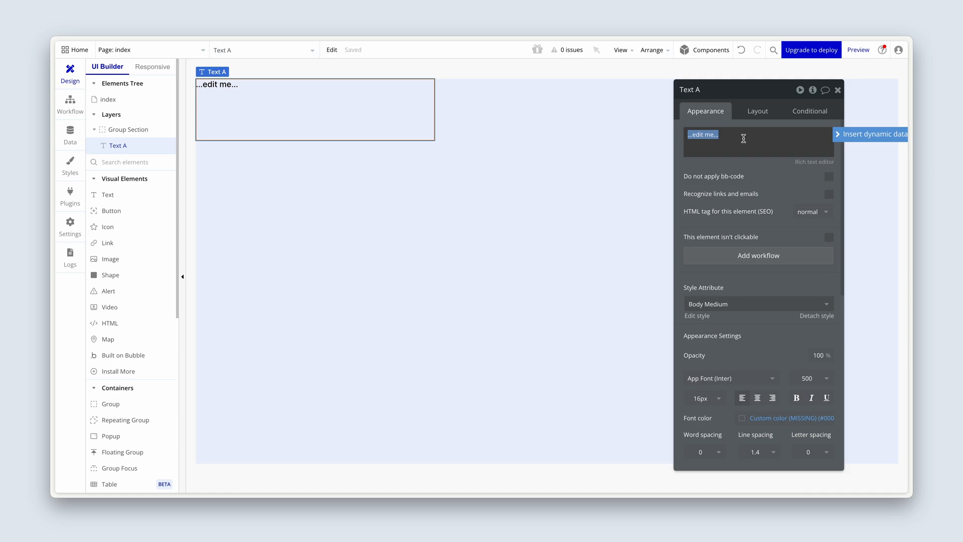
type("D")
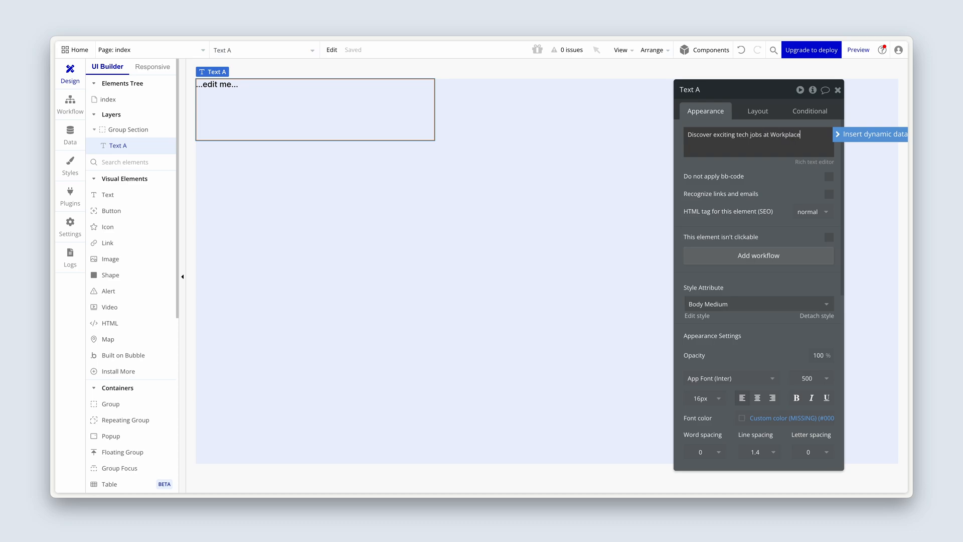
left_click(736, 158)
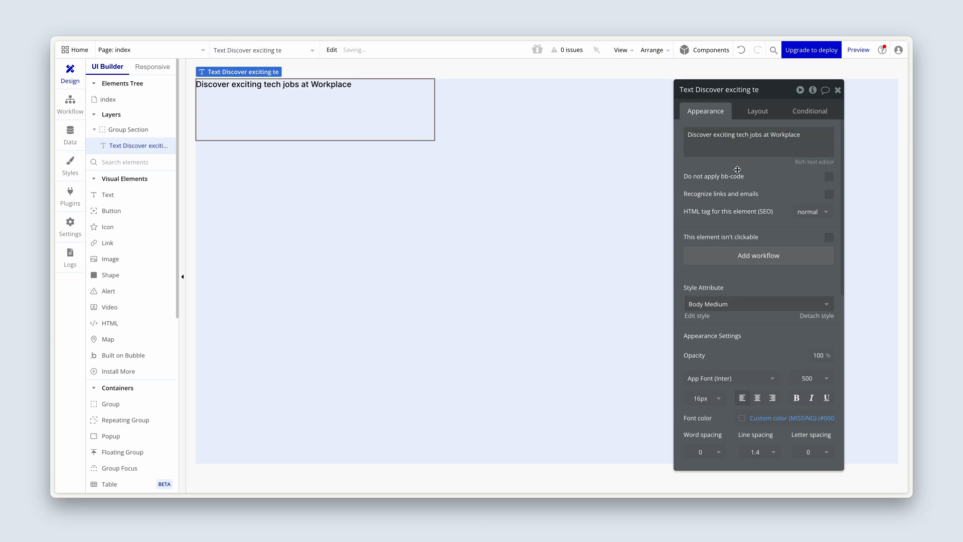
Step: Apply the Heading 1 style to the "Discover exciting tech jobs at Workplace" text and center-align it
left_click(750, 304)
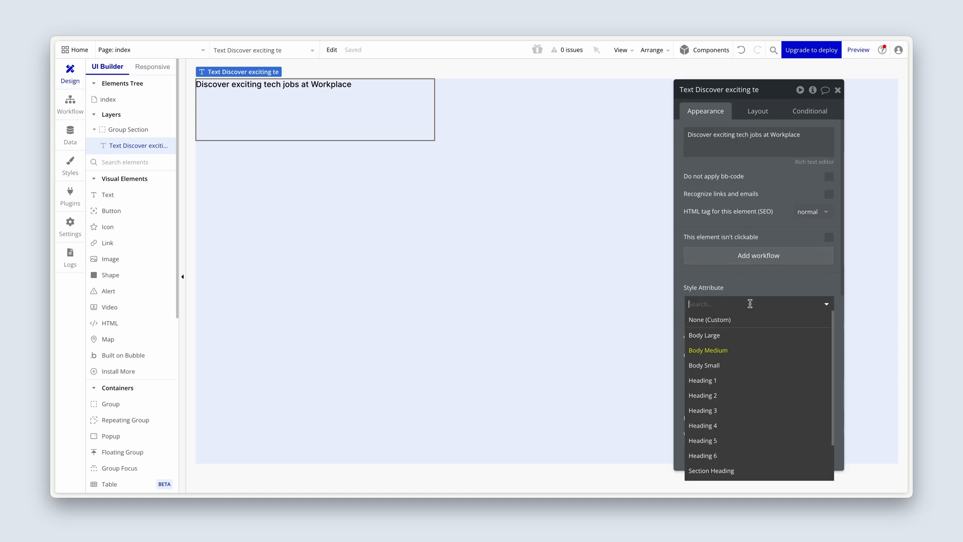
left_click(745, 380)
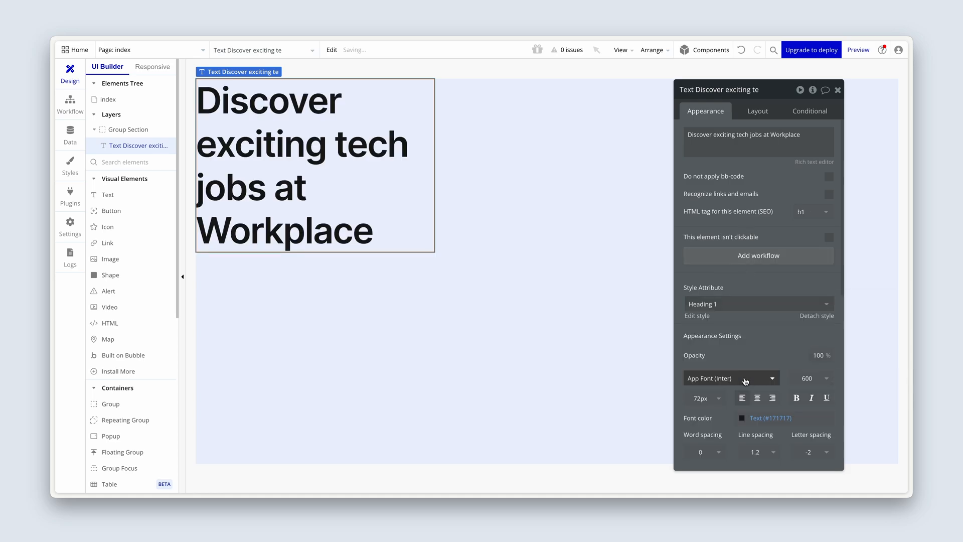
scroll(745, 381, "down", 3)
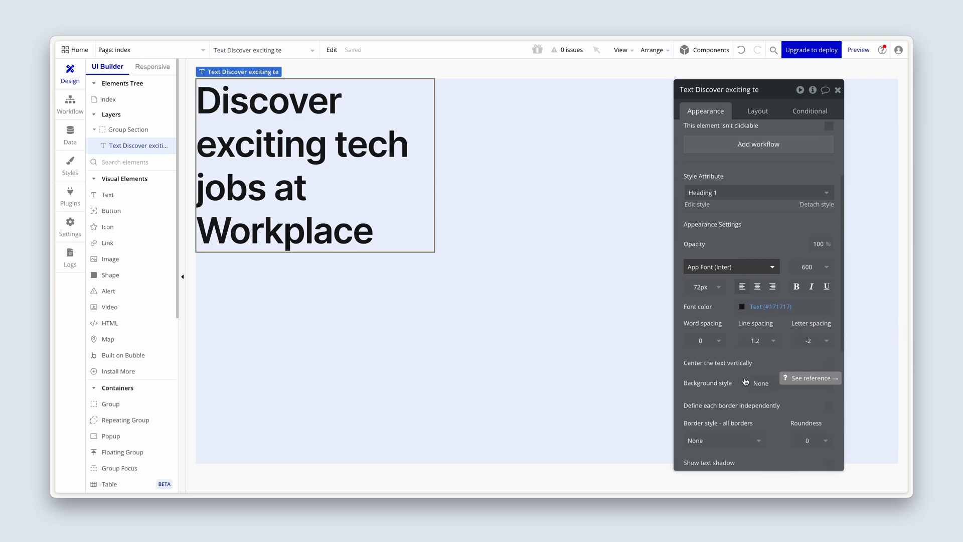
left_click(758, 285)
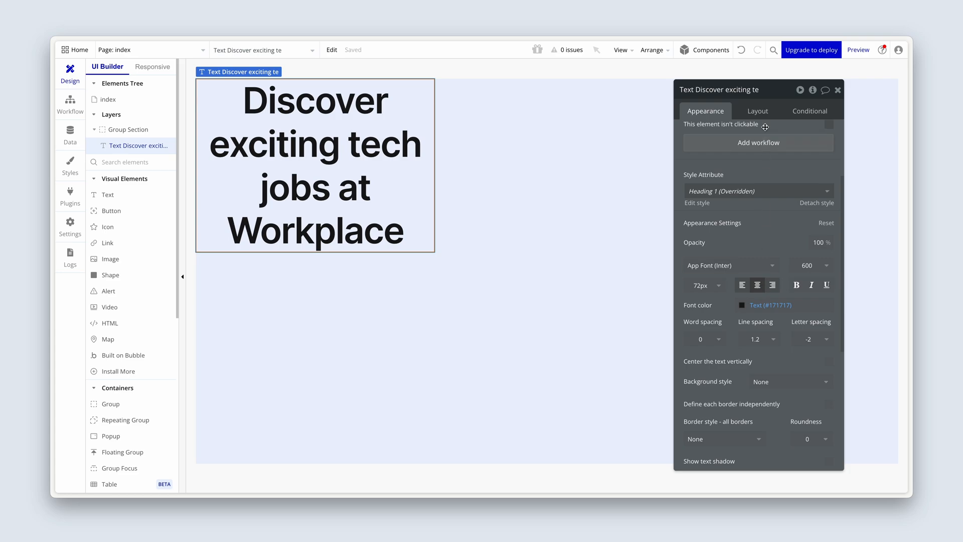
Step: Make the heading text flexible: turn off fixed width and set its min width and min height to 0 px
left_click(760, 109)
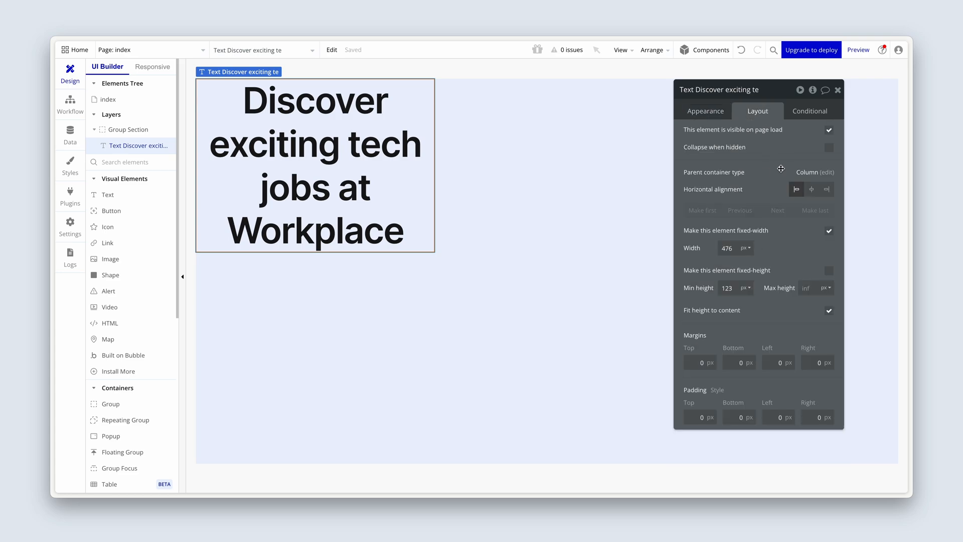
left_click(829, 231)
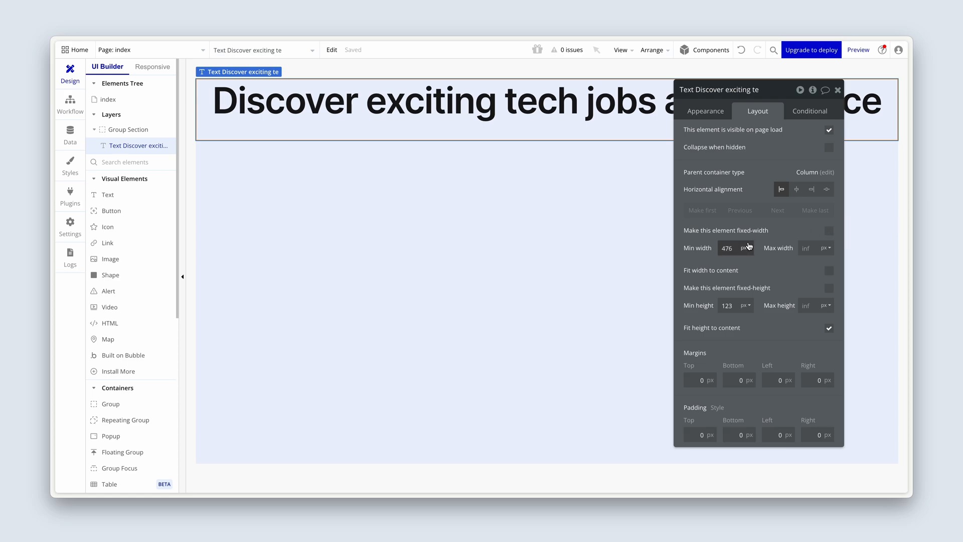
left_click_drag(736, 250, 710, 250)
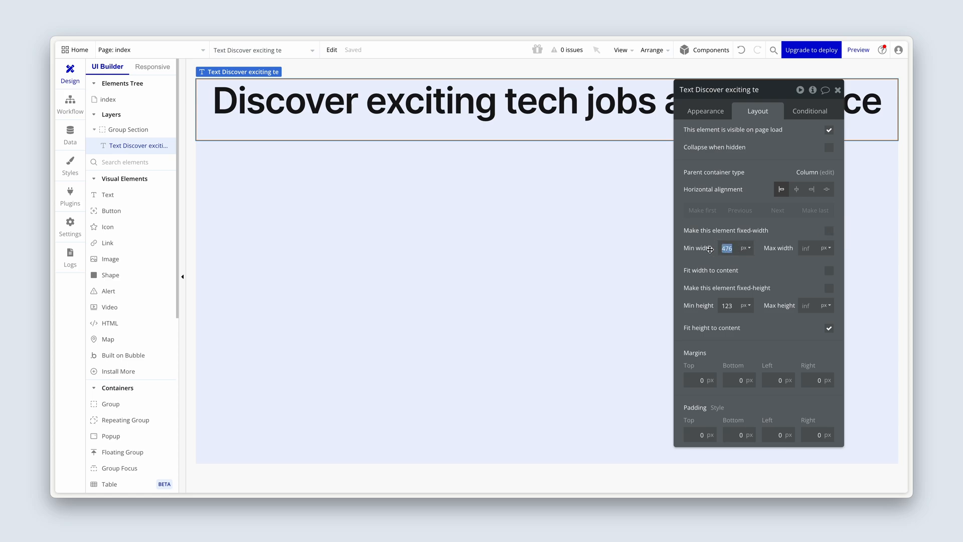
type("0")
left_click_drag(734, 299, 713, 306)
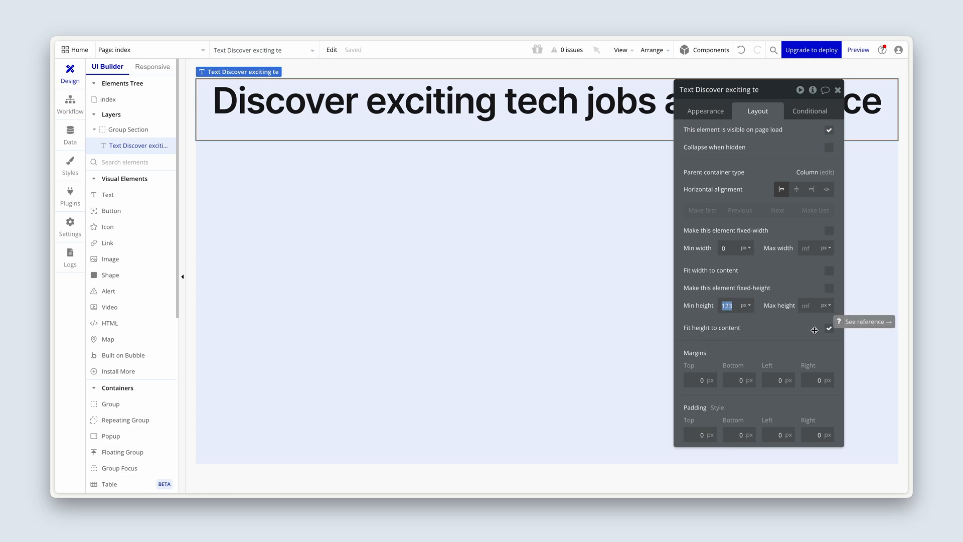
type("0")
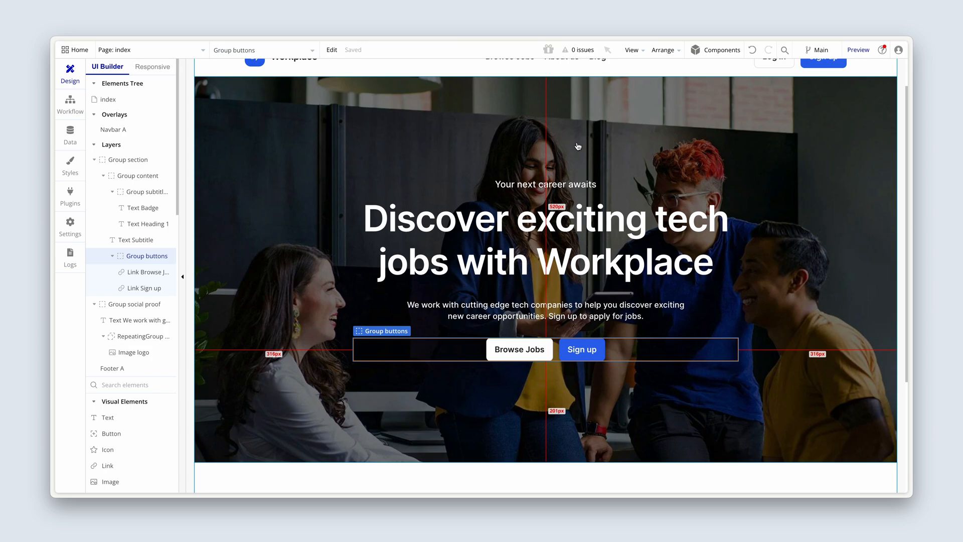
Step: Add a text element about 194 by 58 px in Group Section reading "YOUR NEXT CAREER AWAITS", styled as Body Large
left_click(565, 181)
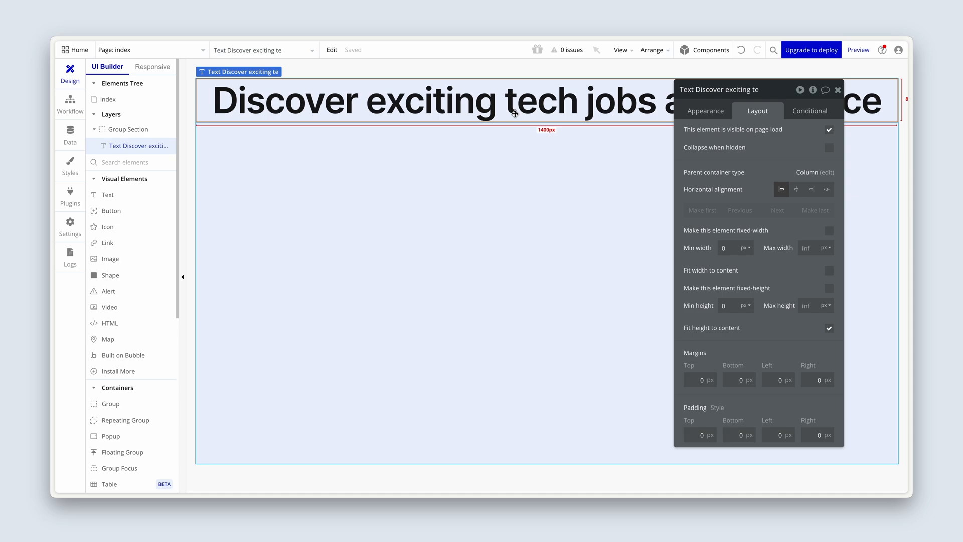
left_click(119, 195)
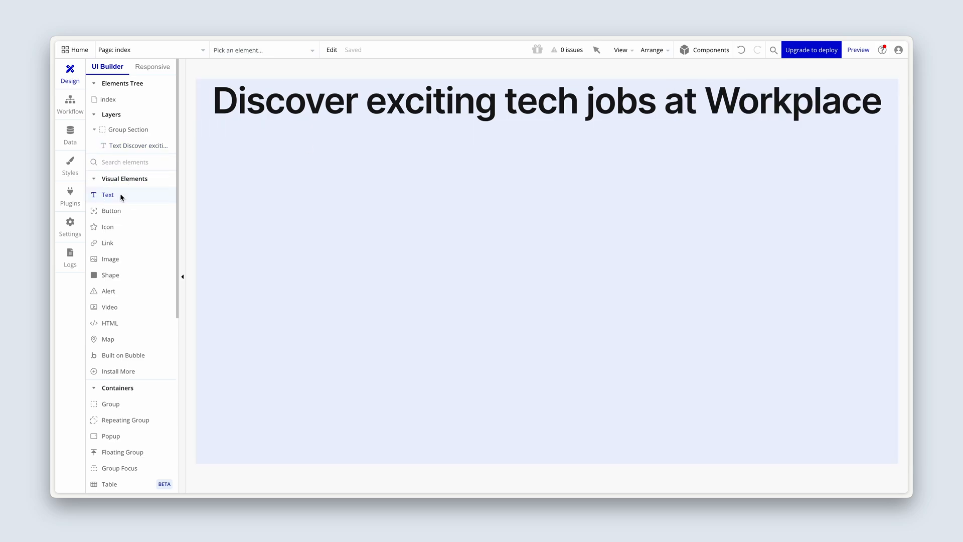
left_click(422, 168)
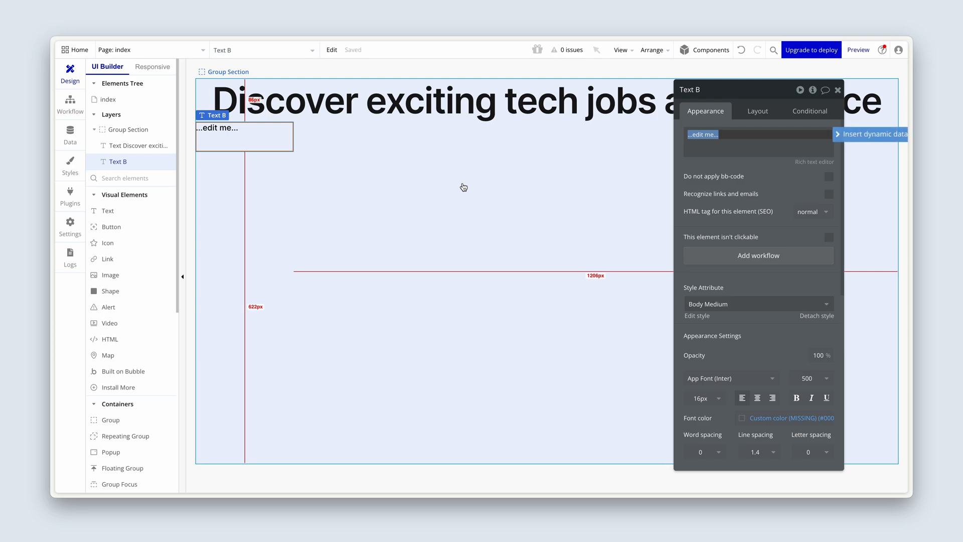
type("YOUR NEXT CAREER AWAITS")
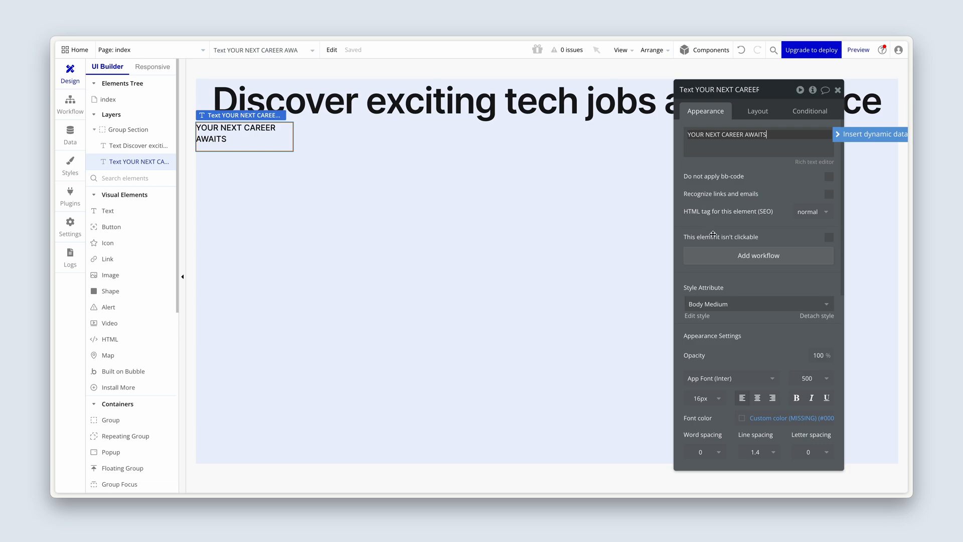
left_click(741, 308)
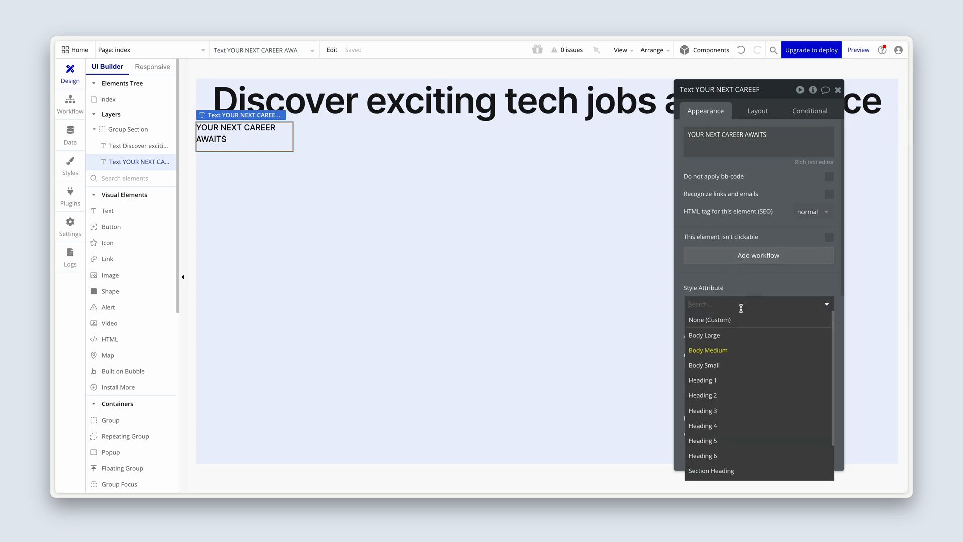
left_click(739, 335)
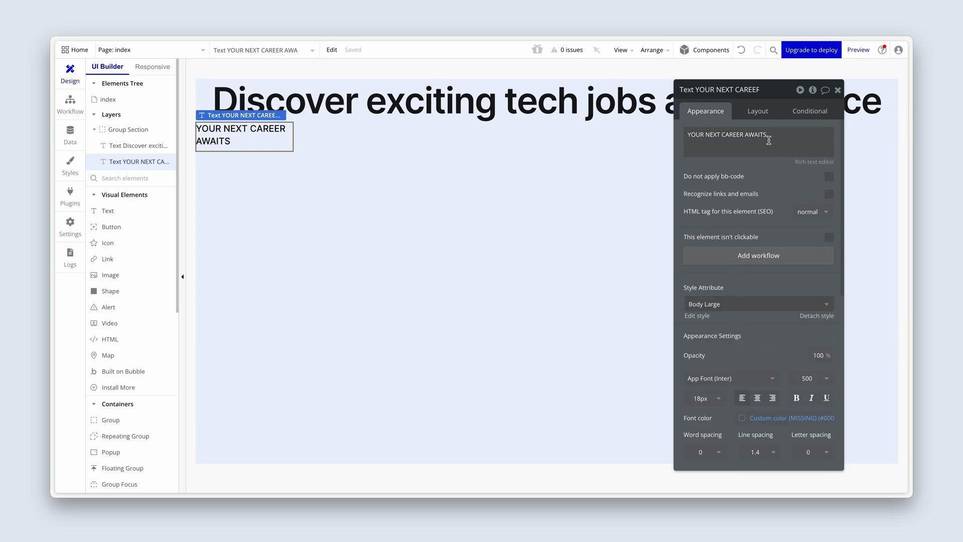
Step: Turn off fixed width for the "YOUR NEXT CAREER AWAITS" text and set its min width and min height to 0 px
left_click(760, 118)
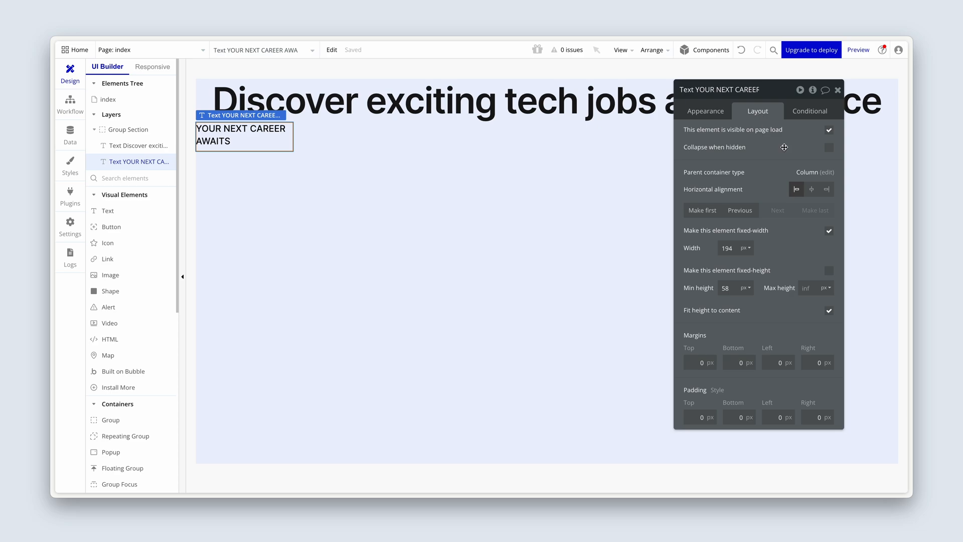
left_click(829, 230)
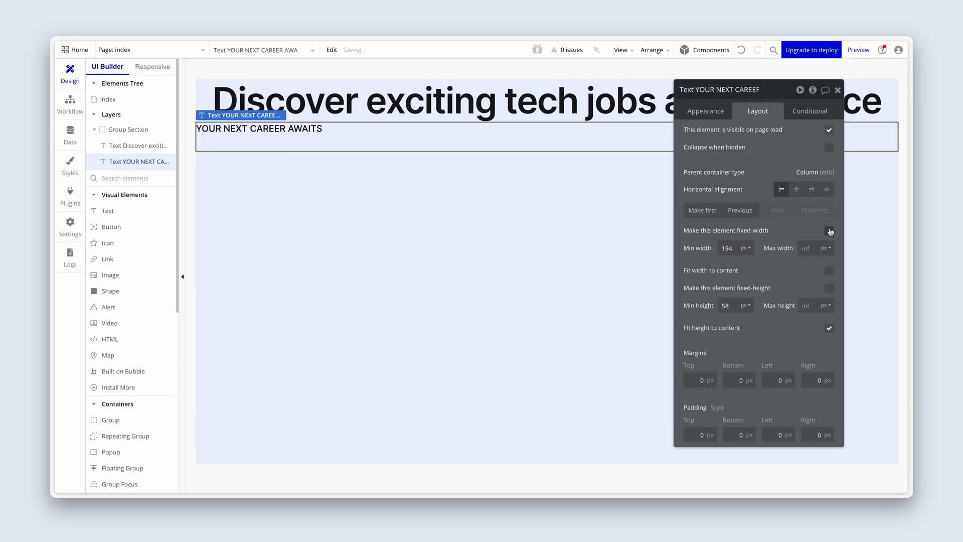
left_click(736, 247)
left_click_drag(736, 248, 720, 248)
type("0")
left_click(728, 304)
left_click_drag(729, 305, 720, 304)
type("0")
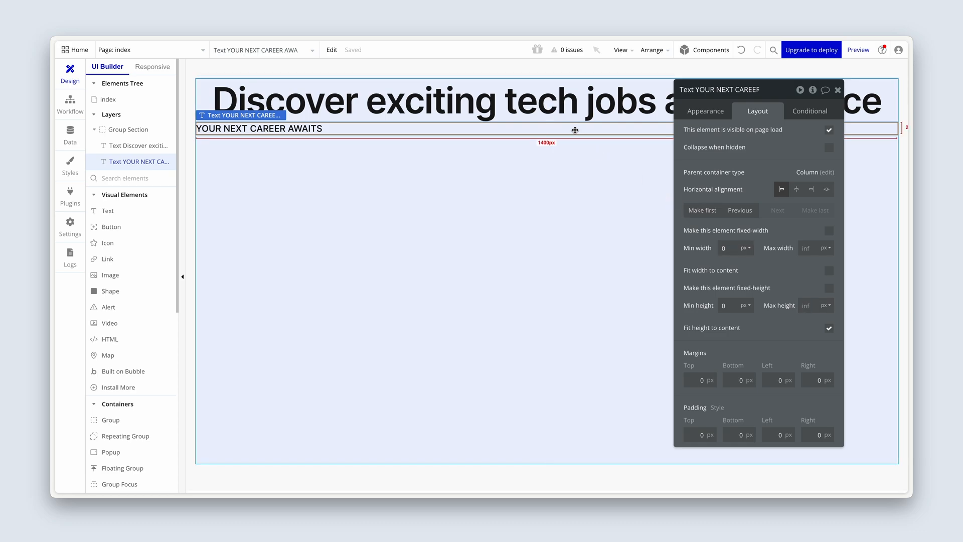
Step: Center-align the "YOUR NEXT CAREER AWAITS" text
left_click(706, 109)
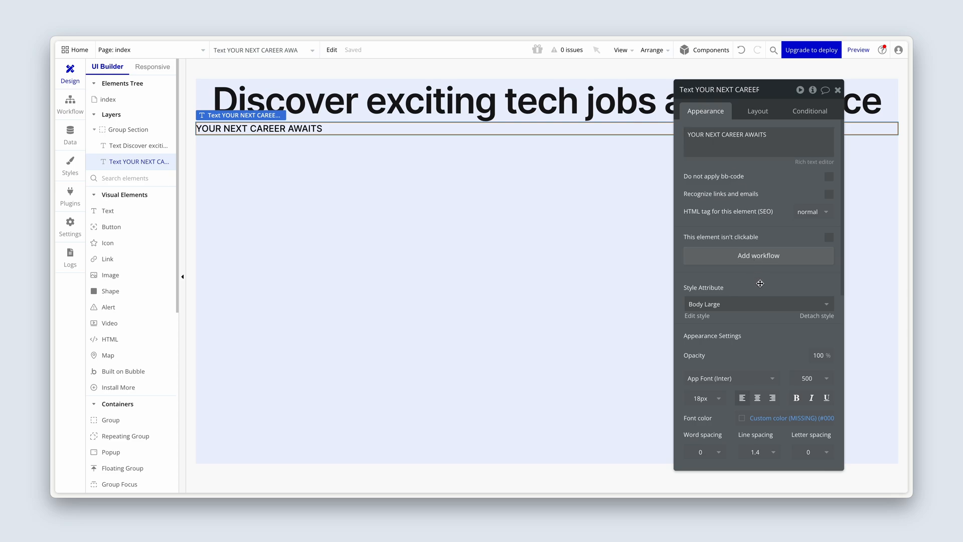
scroll(759, 379, "down", 1)
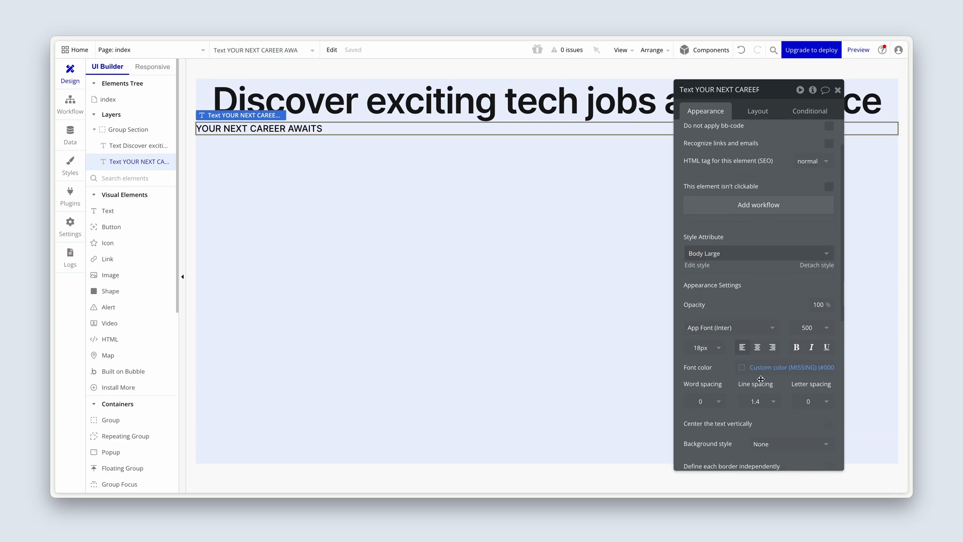
left_click(757, 347)
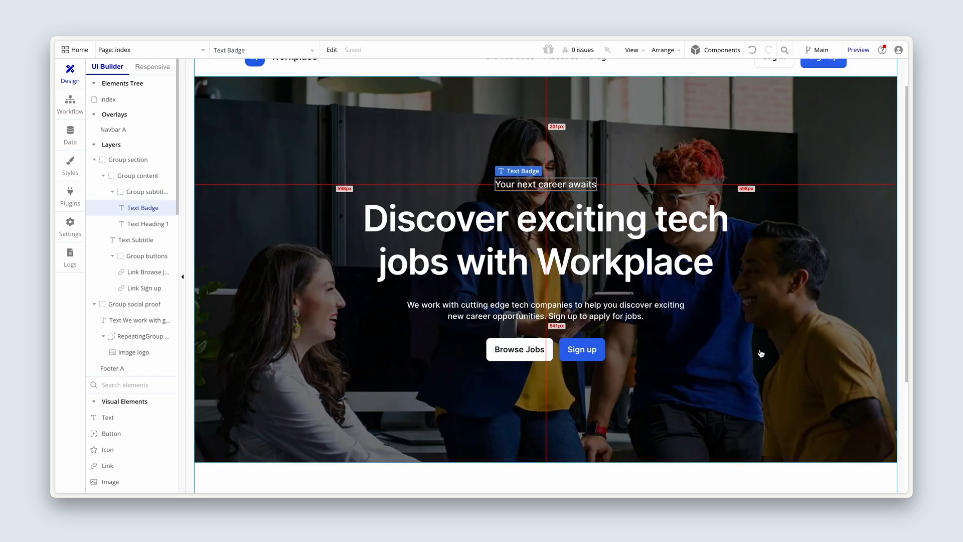
Step: Examine how the finished Workplace hero nests its texts and buttons in groups, and the layout settings of Group content
left_click(622, 260)
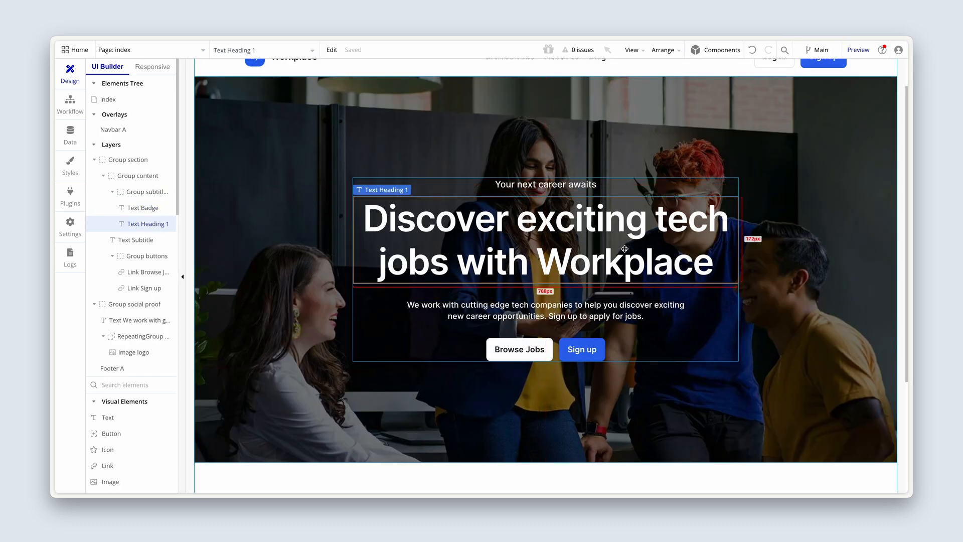
left_click(633, 194)
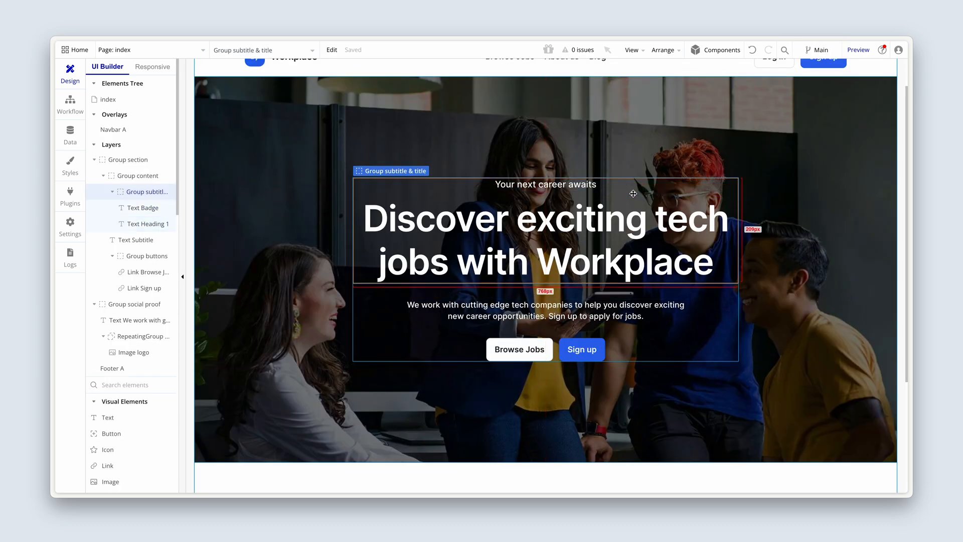
left_click(686, 336)
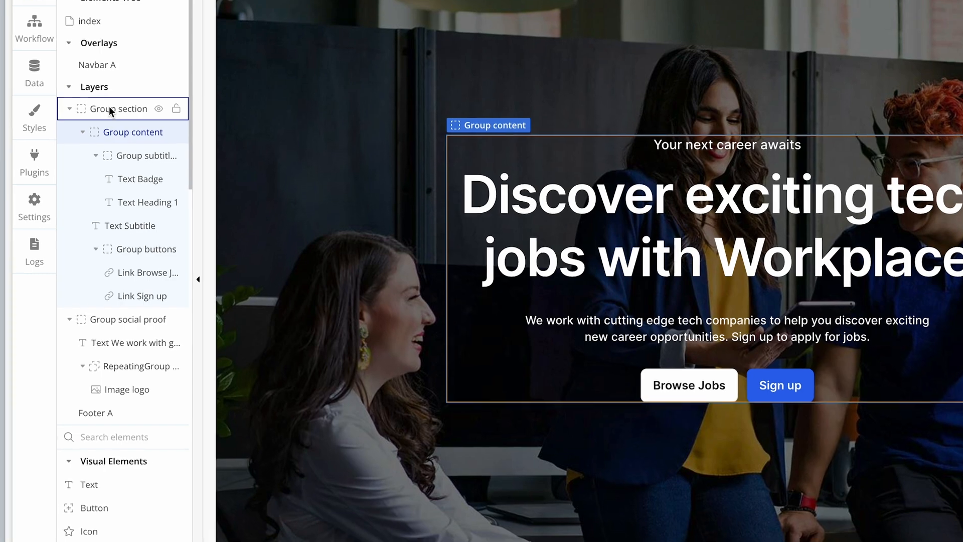
left_click(122, 158)
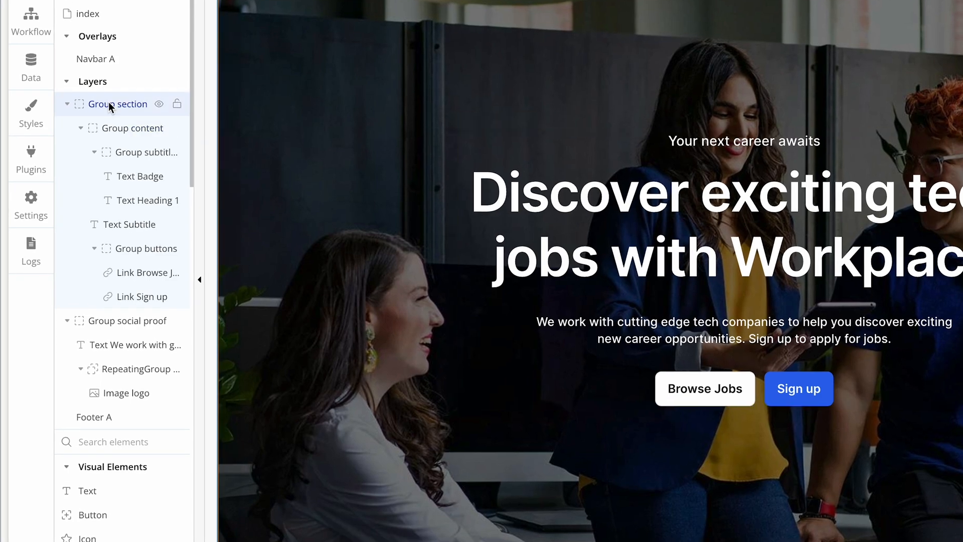
left_click(123, 128)
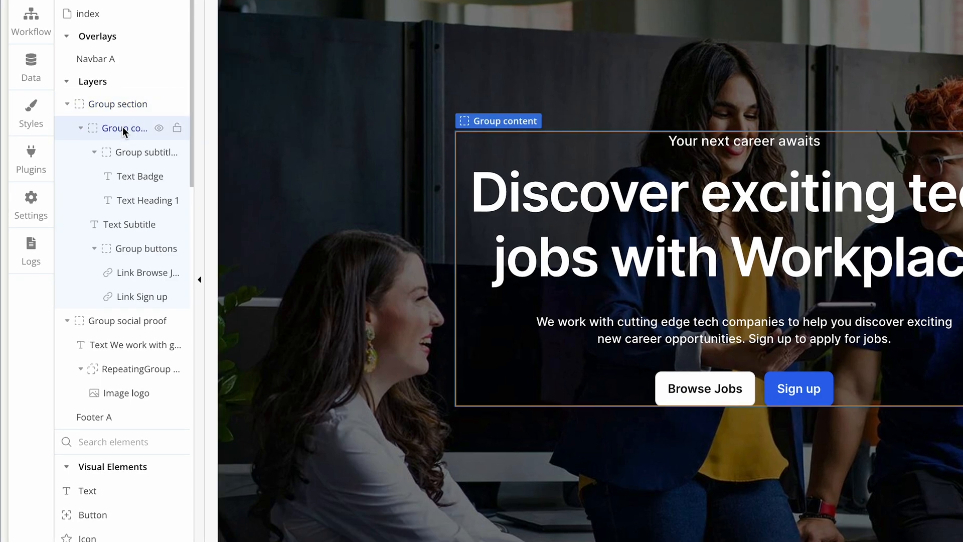
double_click(466, 361)
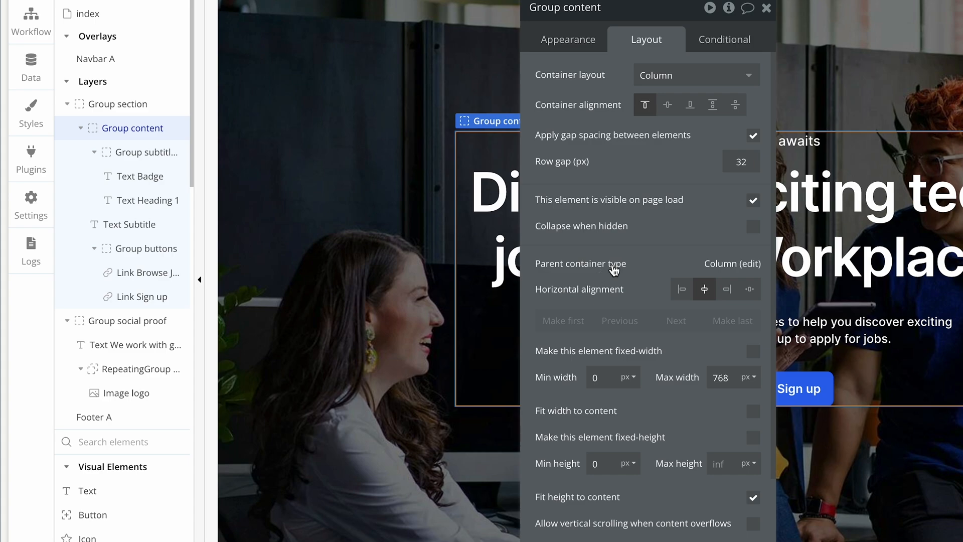
left_click_drag(613, 265, 282, 244)
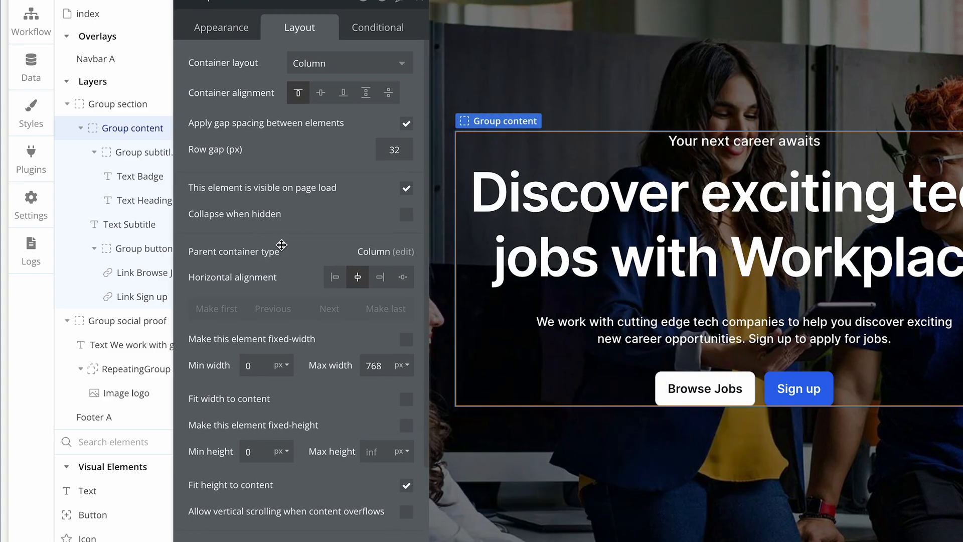
scroll(302, 216, "down", 1)
scroll(302, 217, "down", 1)
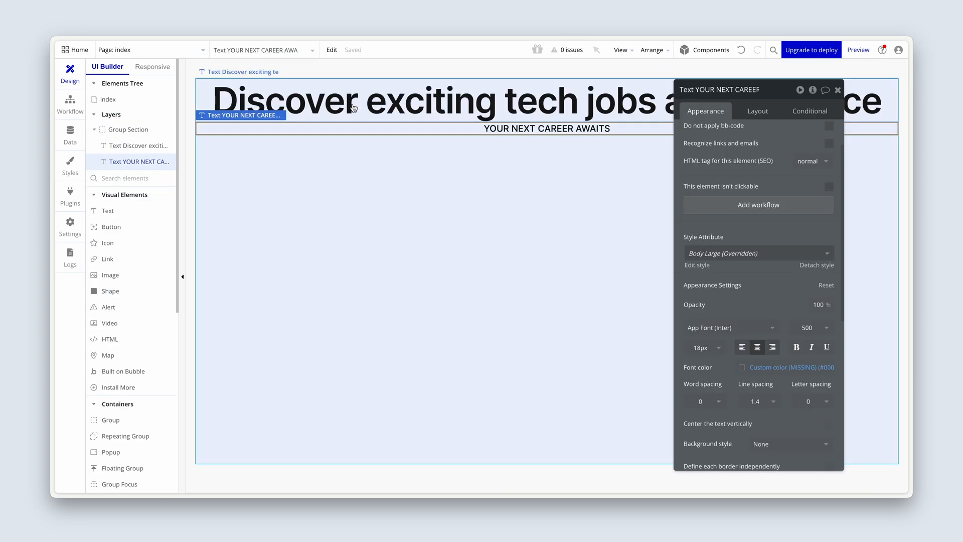
Step: Group the "Discover exciting tech jobs at Workplace" heading and the "YOUR NEXT CAREER AWAITS" text in a column container
left_click(359, 106)
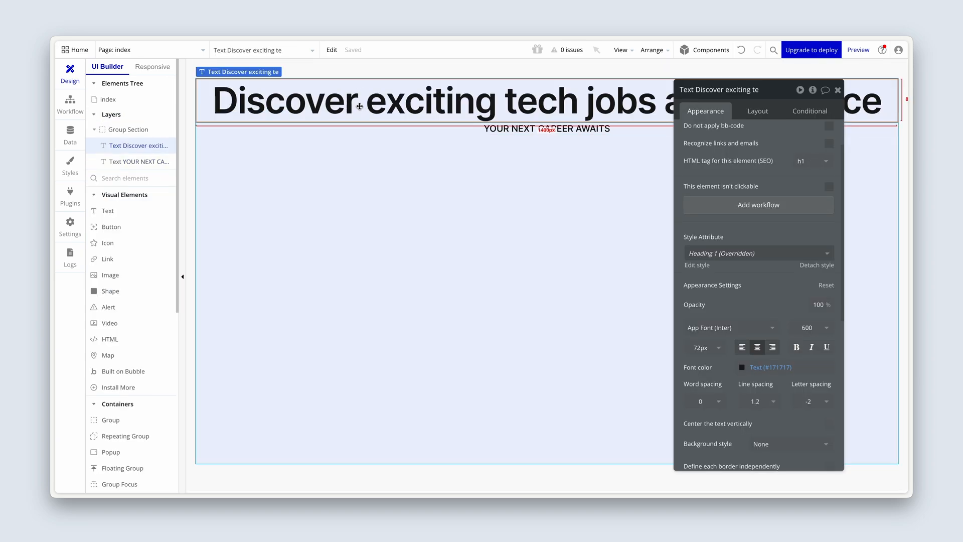
left_click(501, 129, "shift")
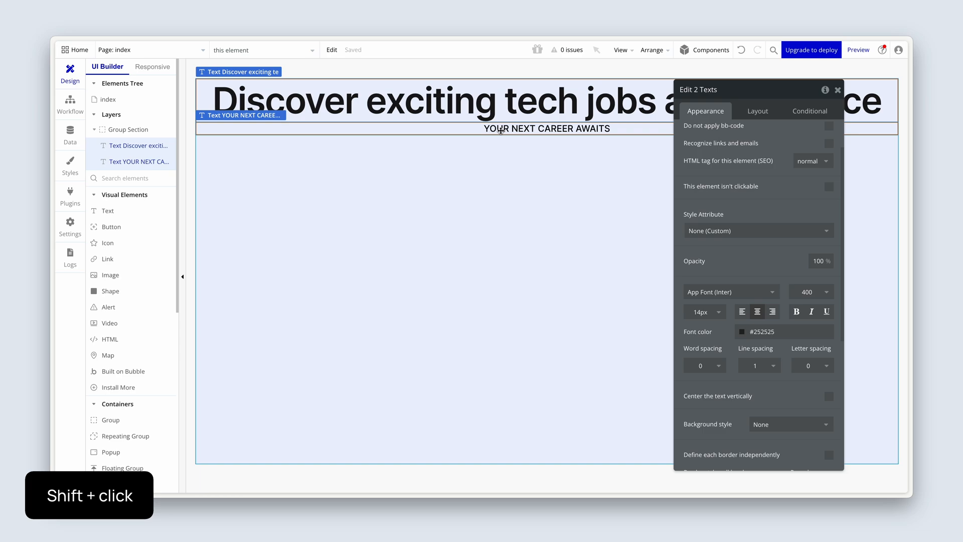
right_click(500, 131)
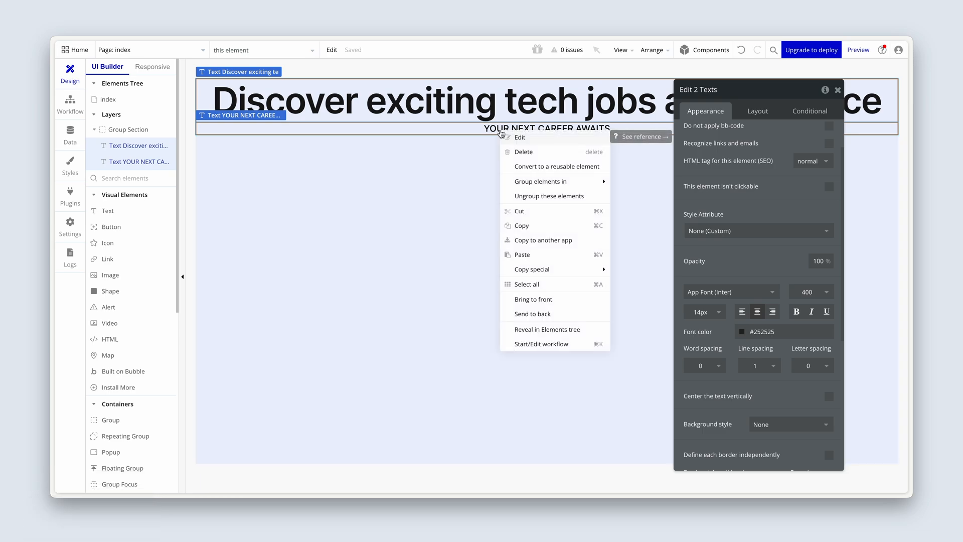
mouse_move(573, 185)
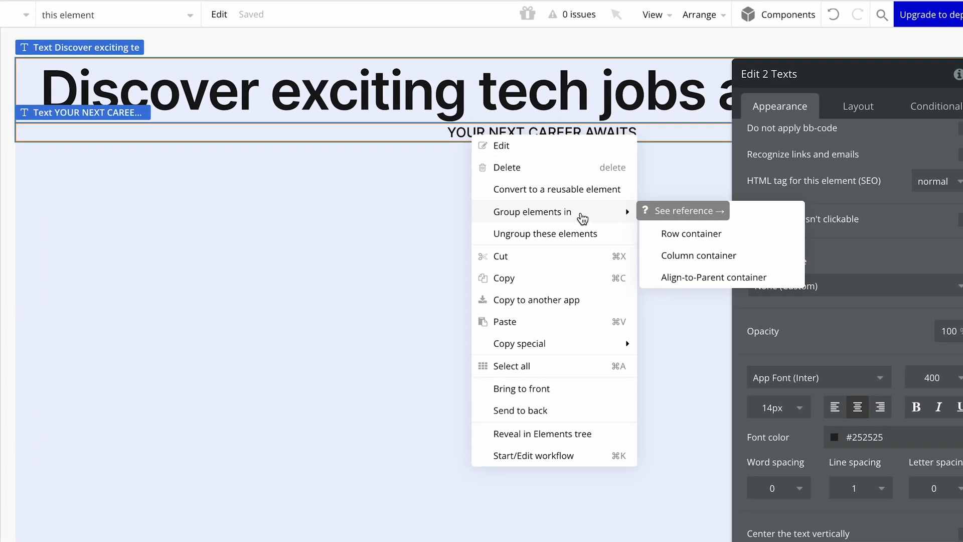
left_click(685, 264)
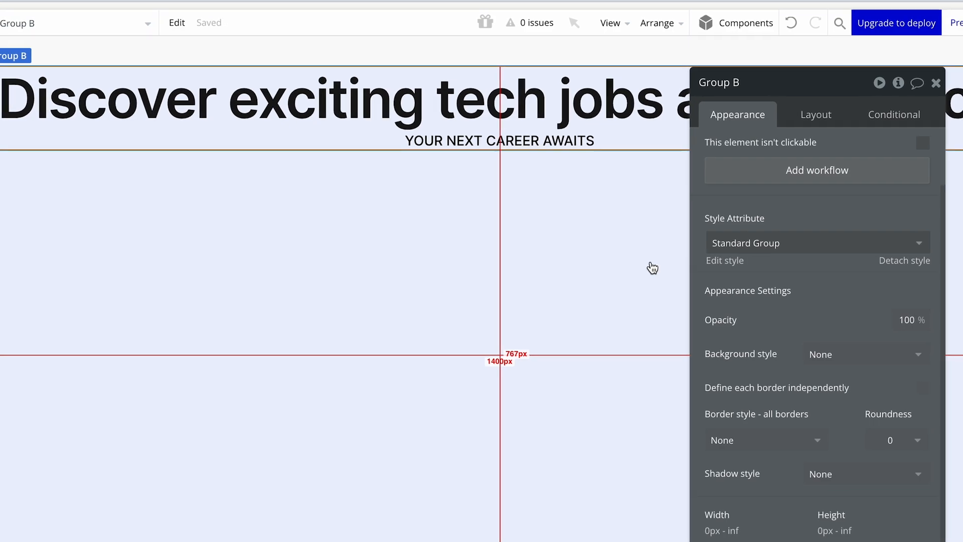
Step: Rename the new group around the two texts as Group Content
double_click(721, 78)
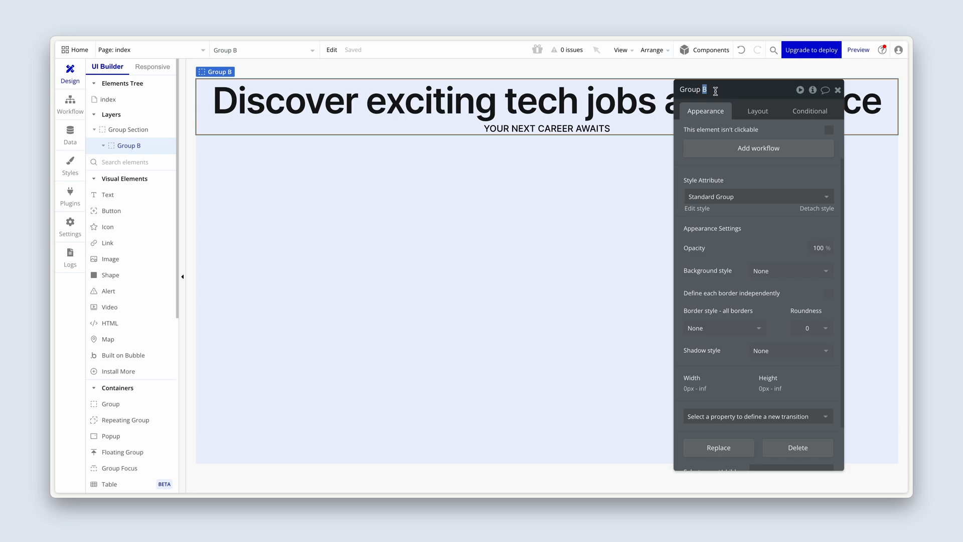
type("Content")
left_click(704, 113)
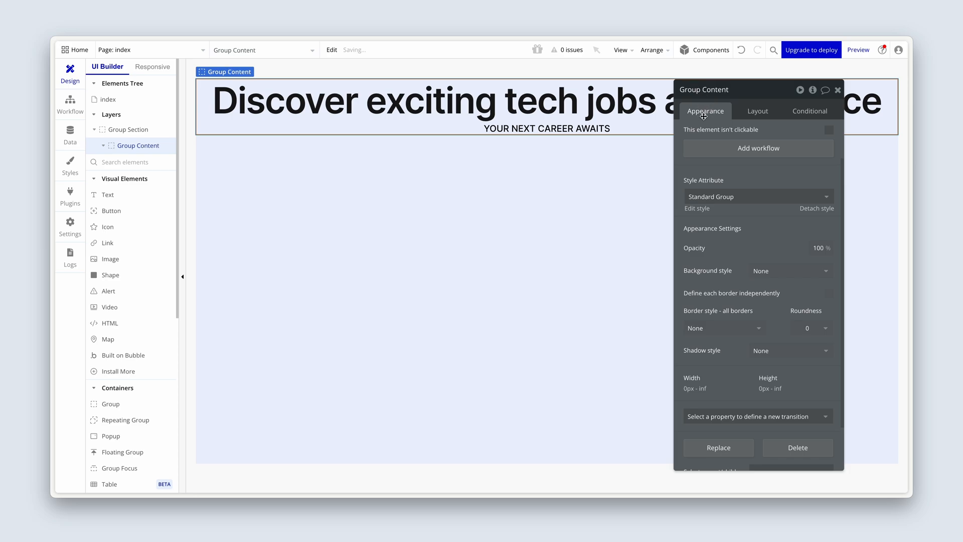
Step: Limit Group Content to a max width of 768 px and center it horizontally in Group Section
left_click(760, 116)
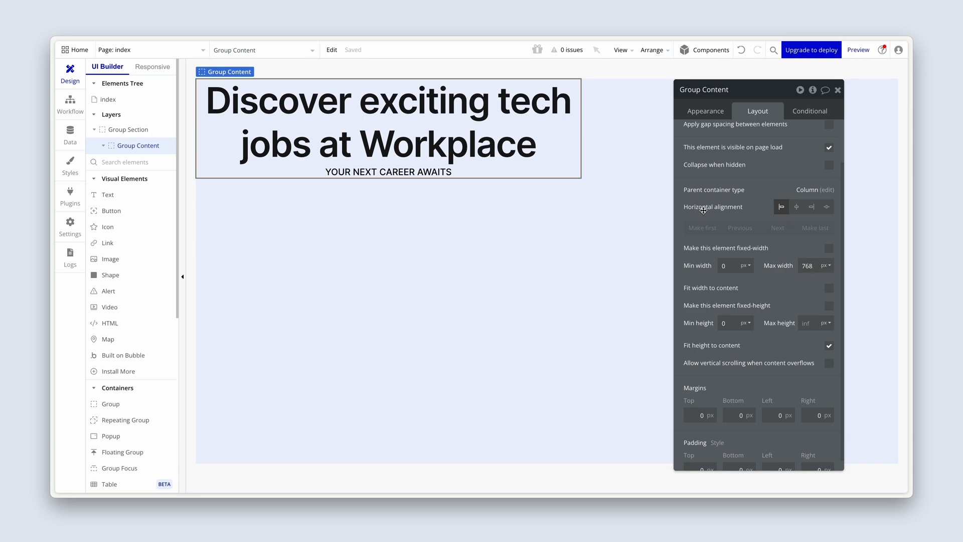
left_click(797, 207)
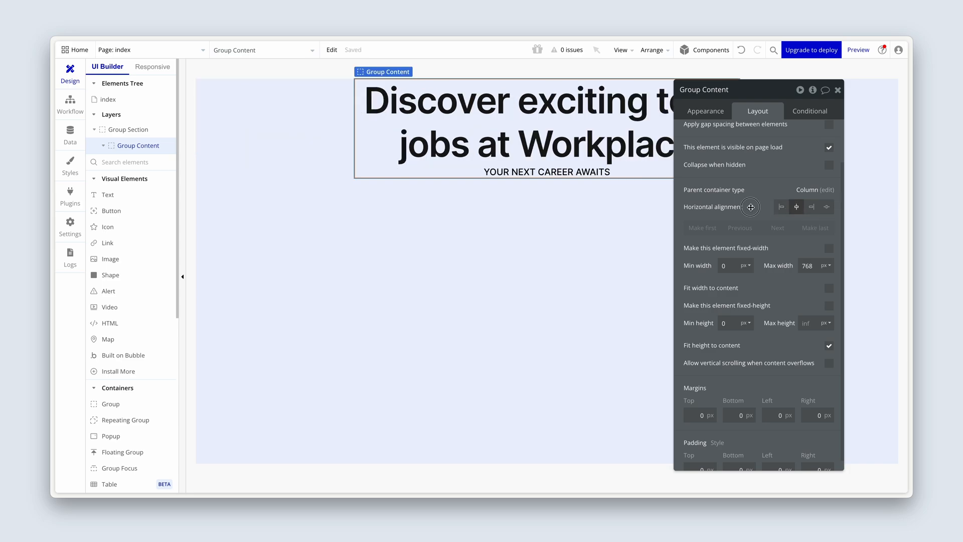
left_click_drag(799, 207, 811, 204)
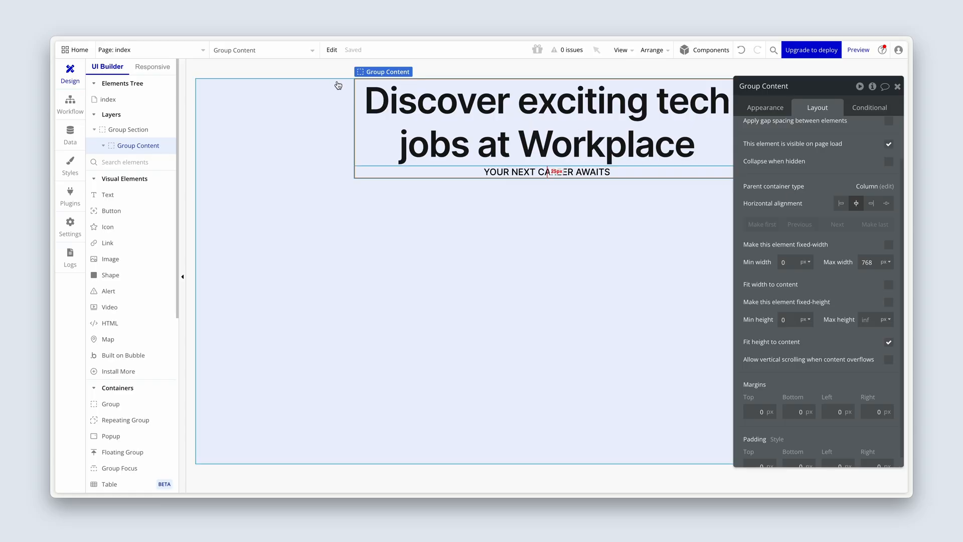
Step: Check Group Content in the responsive view at the 768 px breakpoint, returning to the default page width
left_click(160, 67)
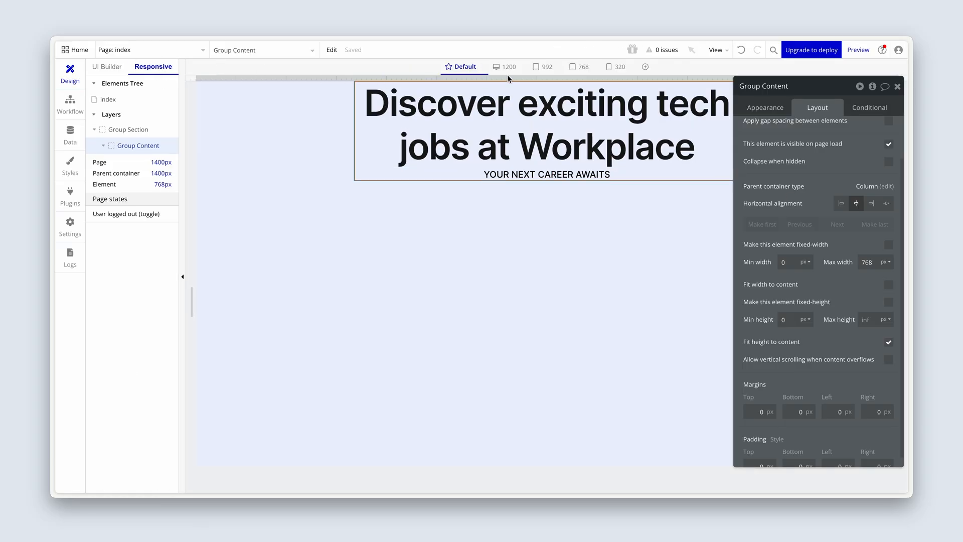
left_click(580, 68)
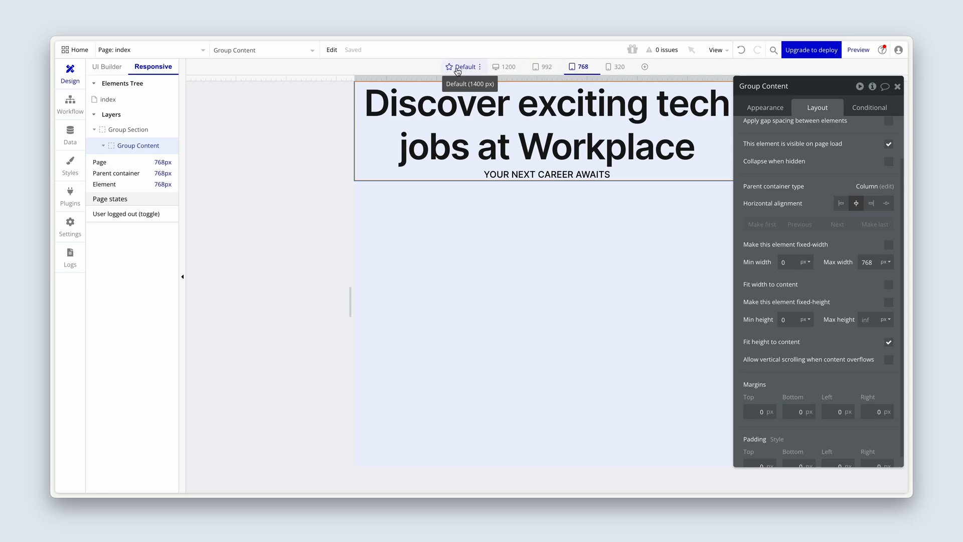
left_click(460, 66)
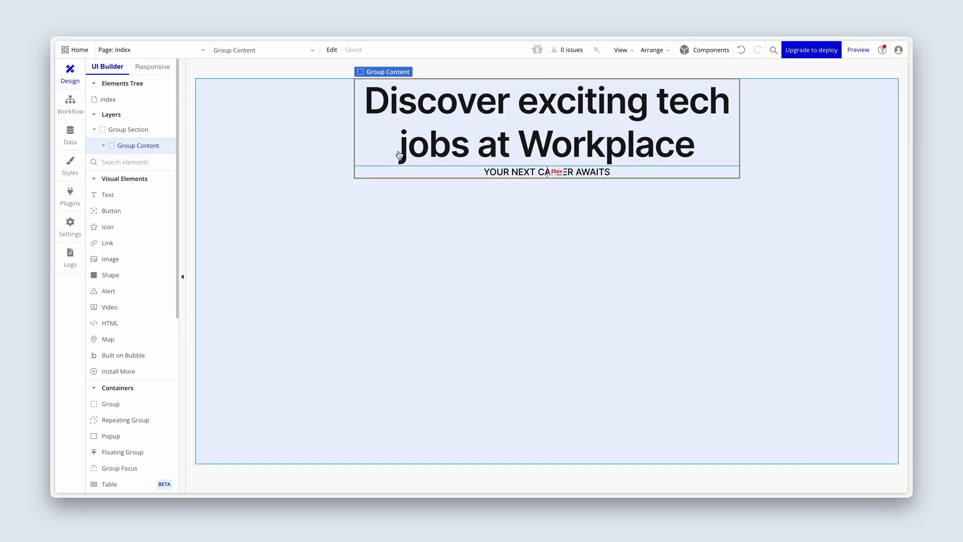
Step: Select Group Content from the layers and as the first parent of the heading text
left_click(414, 124)
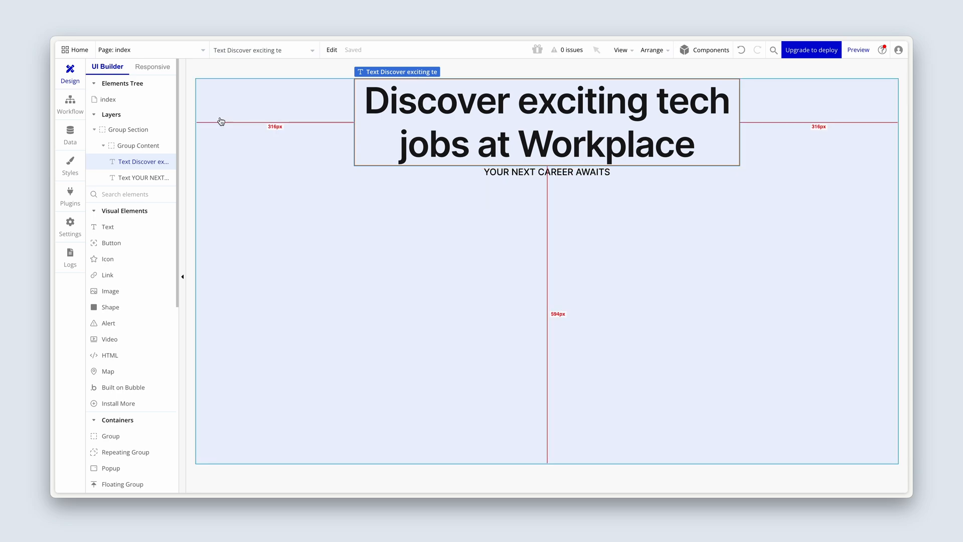
left_click(136, 145)
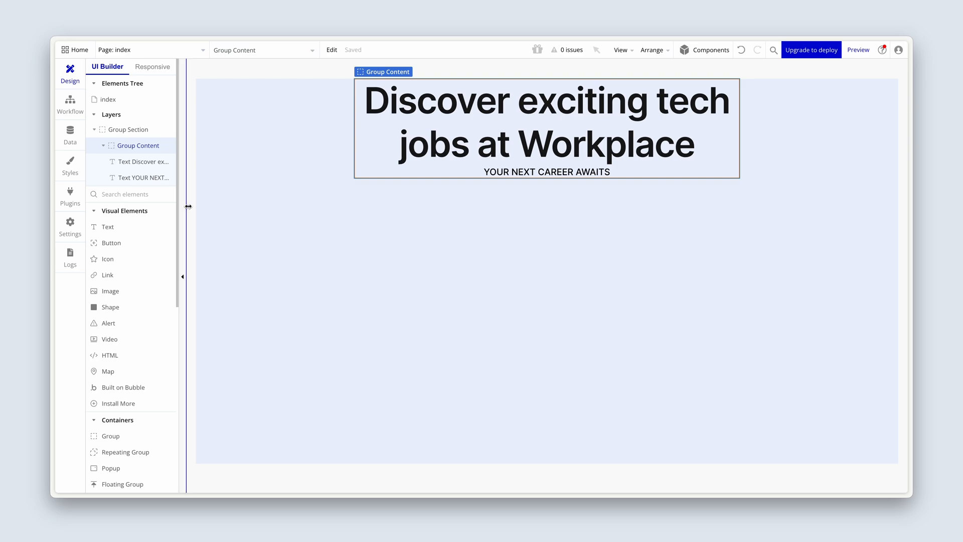
mouse_move(188, 206)
left_mouse_down()
mouse_move(243, 202)
mouse_move(189, 200)
left_mouse_up()
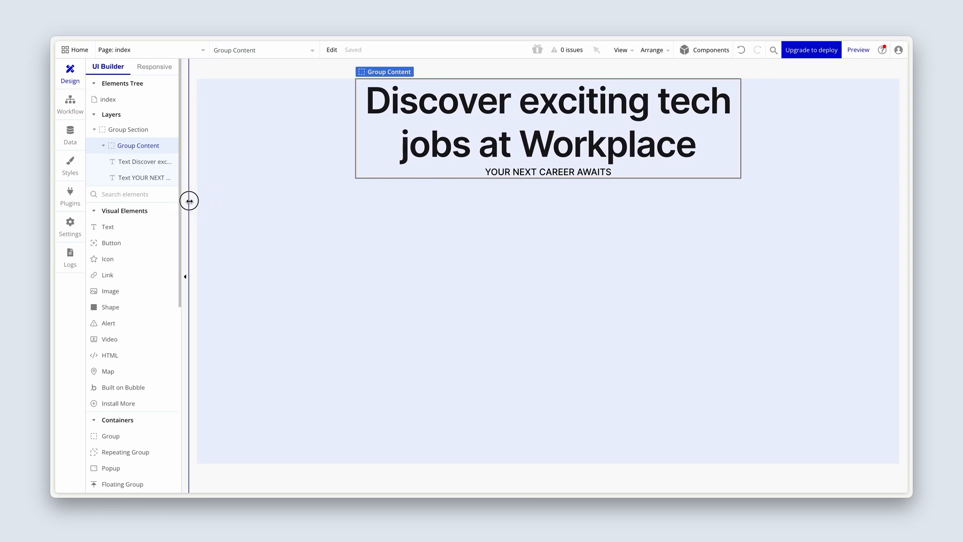
left_click(432, 105)
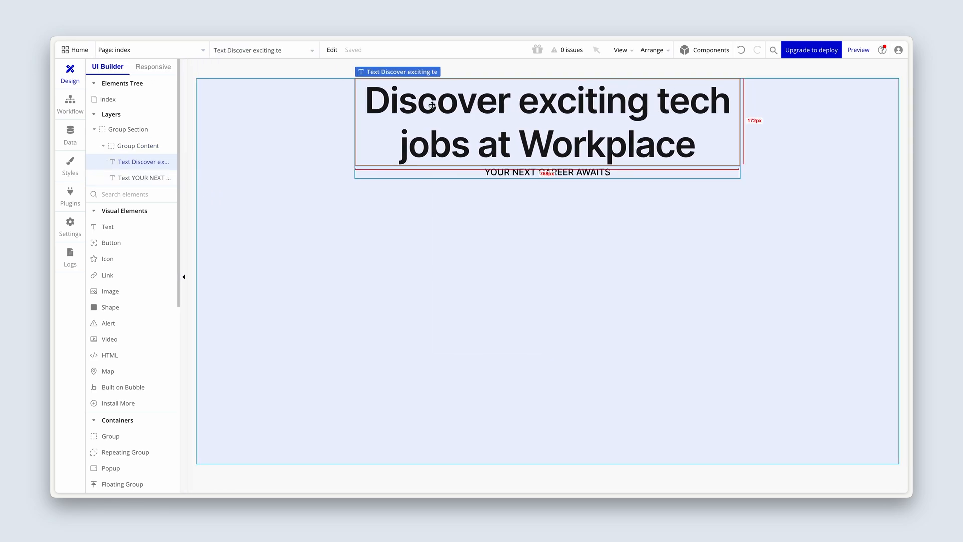
right_click(432, 105)
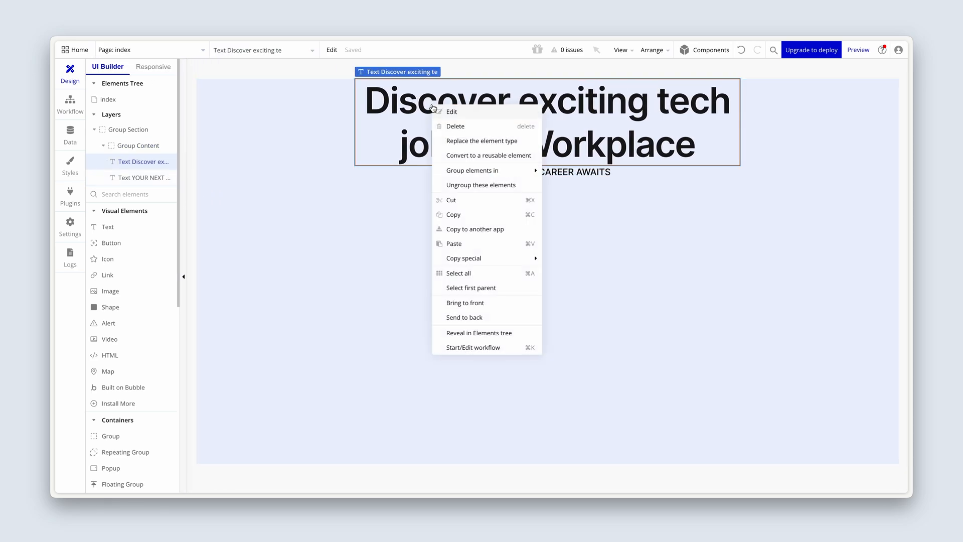
left_click(508, 287)
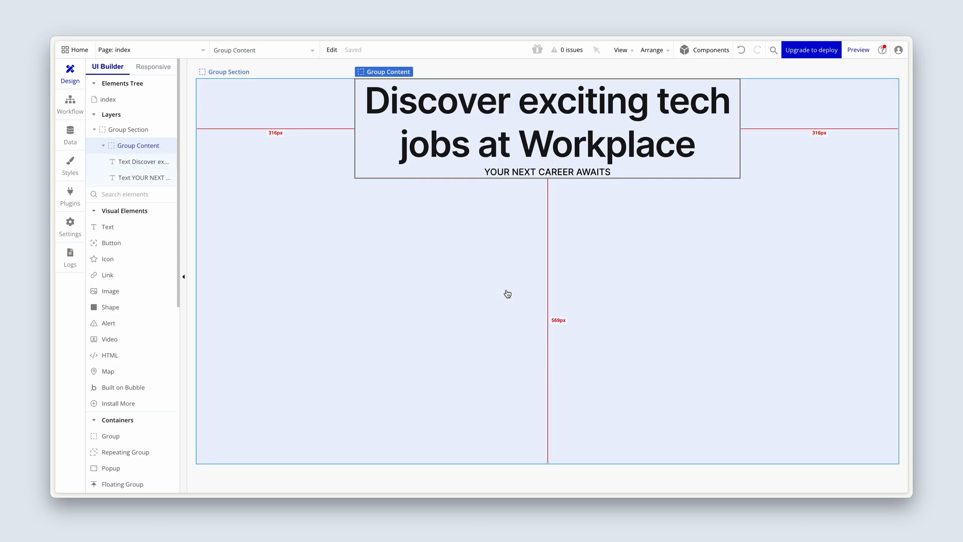
Step: Apply gap spacing between the elements of Group Content with a row gap of 12 px
double_click(413, 94)
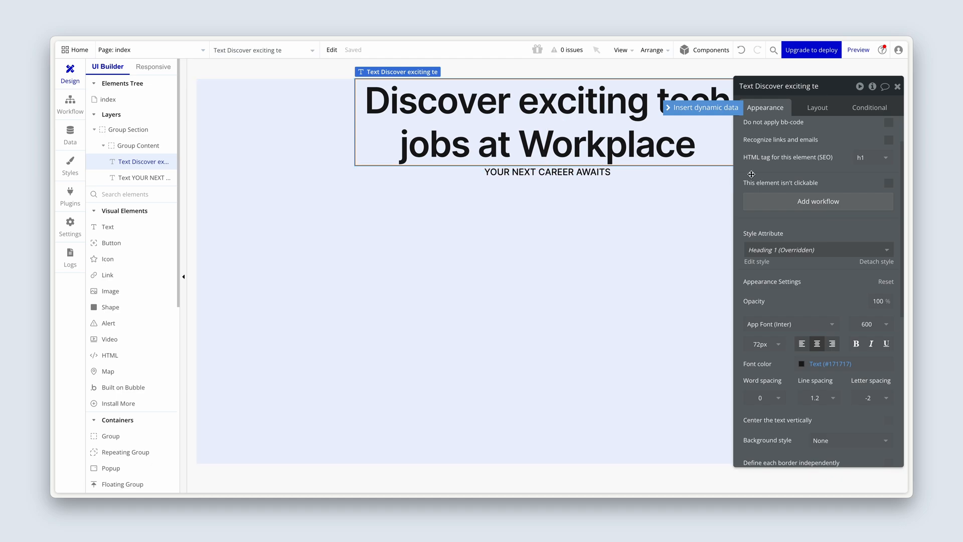
left_click_drag(751, 174, 480, 302)
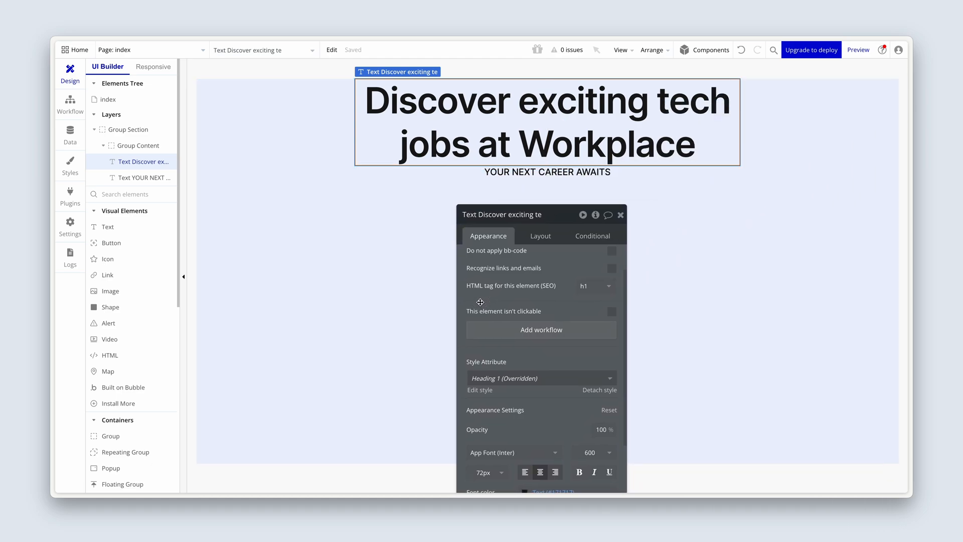
left_click(538, 237)
left_click_drag(539, 272, 535, 259)
right_click(540, 149)
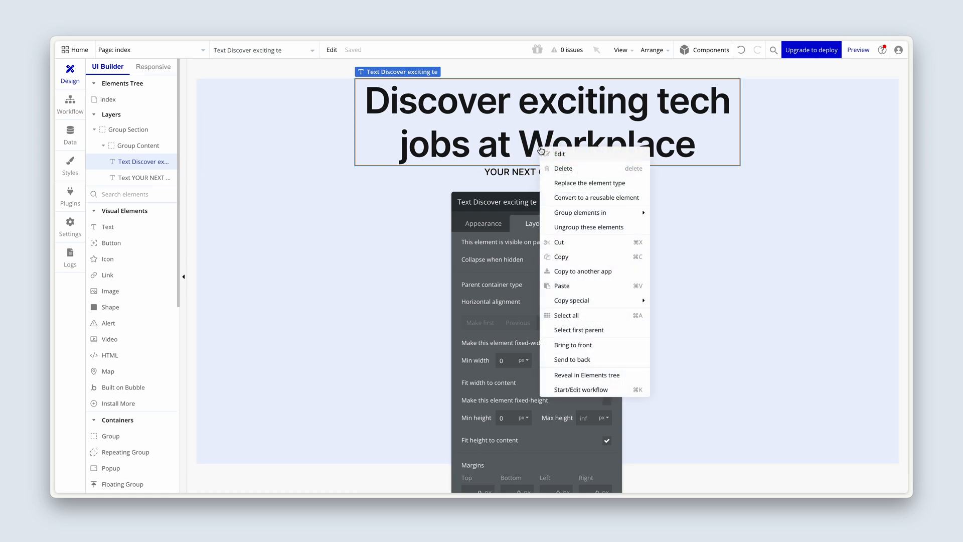
left_click(607, 329)
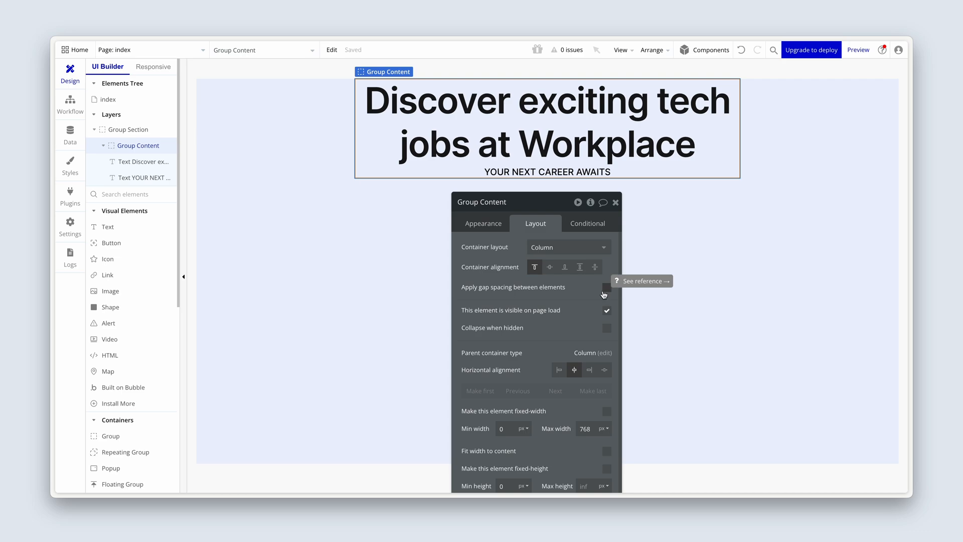
left_click(606, 288)
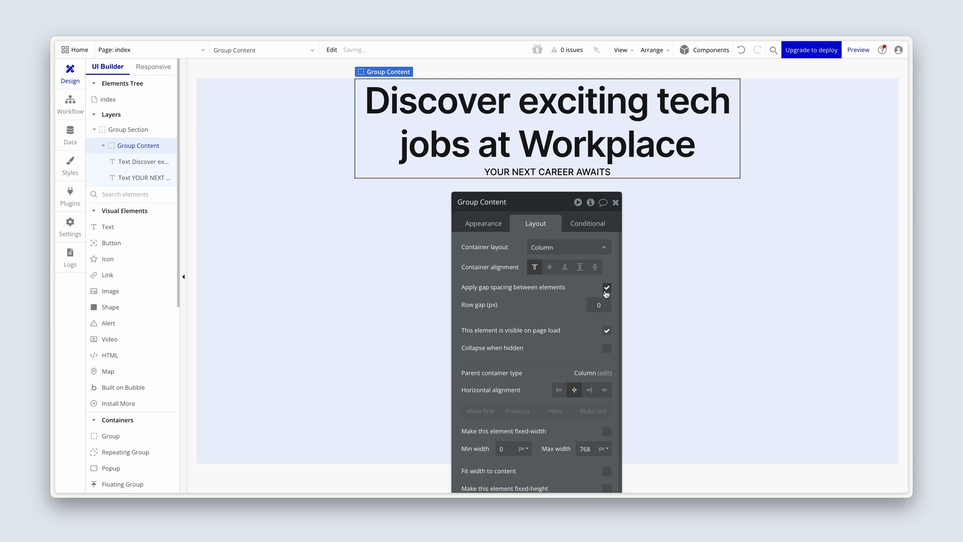
left_click(597, 304)
type("12")
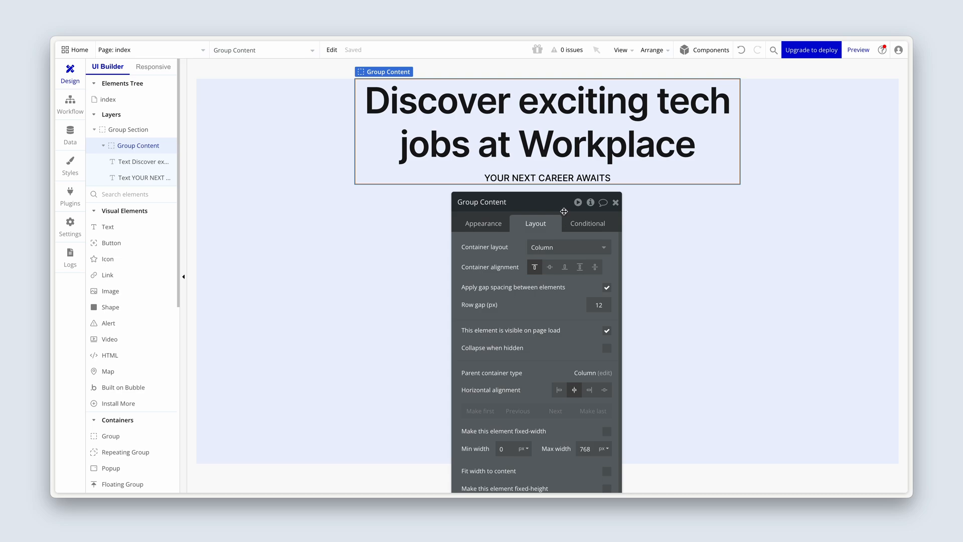
Step: Try moving the "YOUR NEXT CAREER AWAITS" text above the heading on the canvas and undo the move
left_click(564, 181)
left_click_drag(563, 180, 571, 104)
left_click(740, 52)
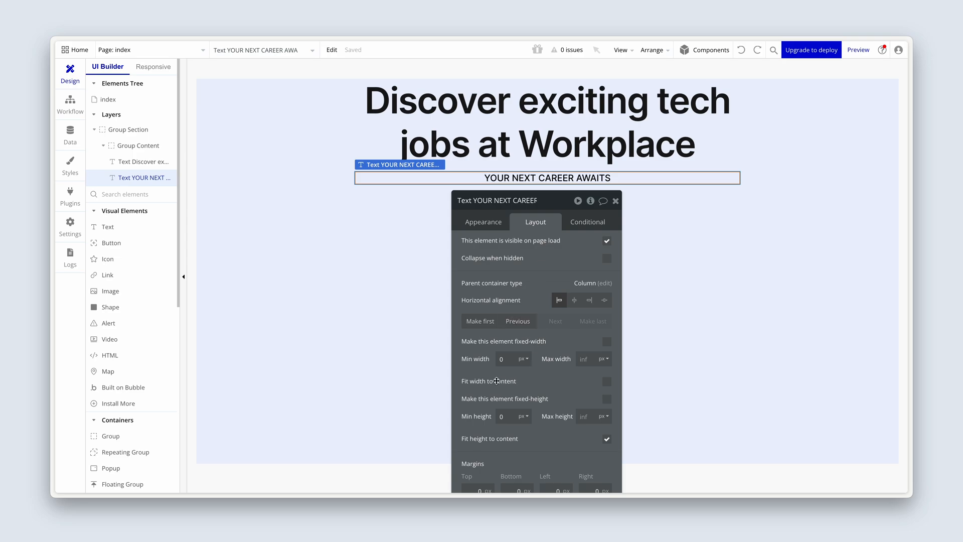
Step: Fit the "YOUR NEXT CAREER AWAITS" text's width to its content and center it horizontally in Group Content
left_click(606, 382)
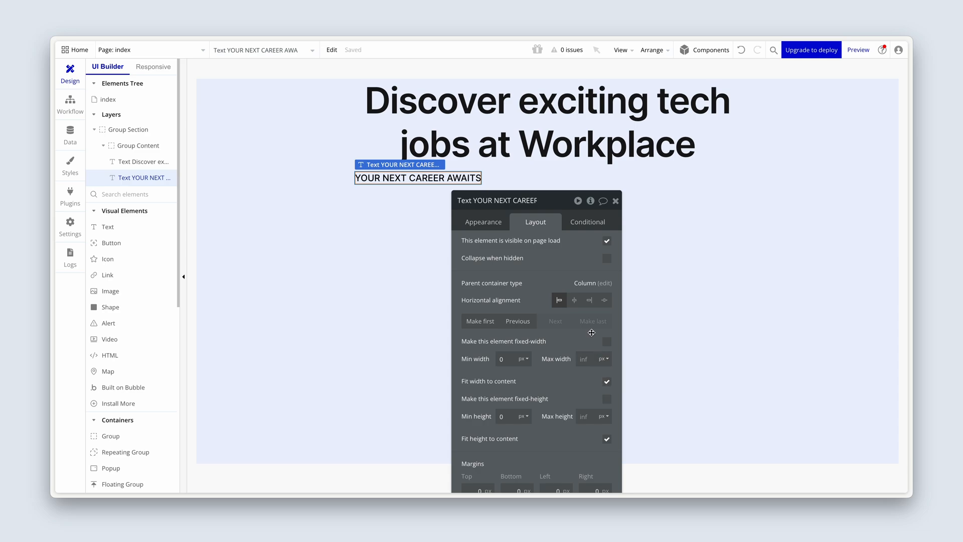
left_click(575, 300)
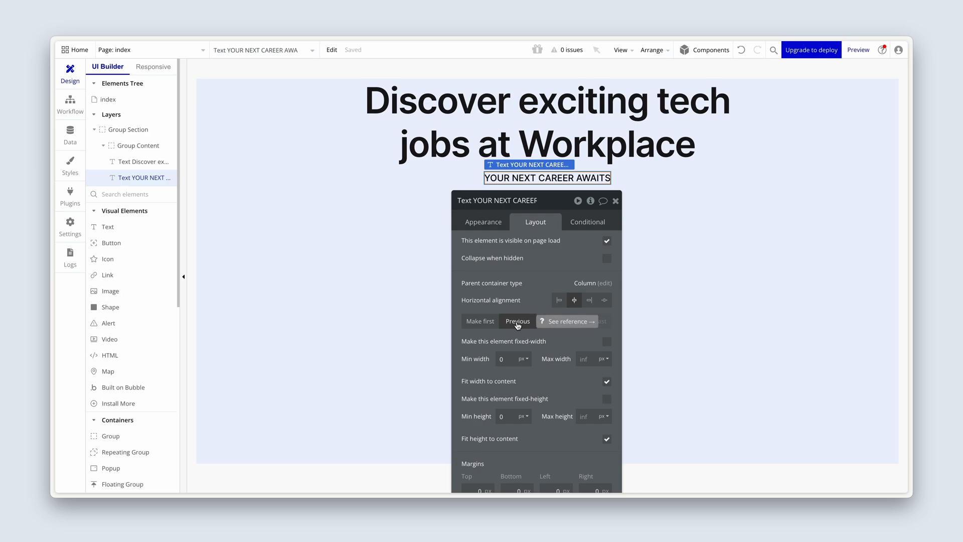
Step: Reorder the "YOUR NEXT CAREER AWAITS" text so it sits above the heading inside Group Content
left_click(517, 323)
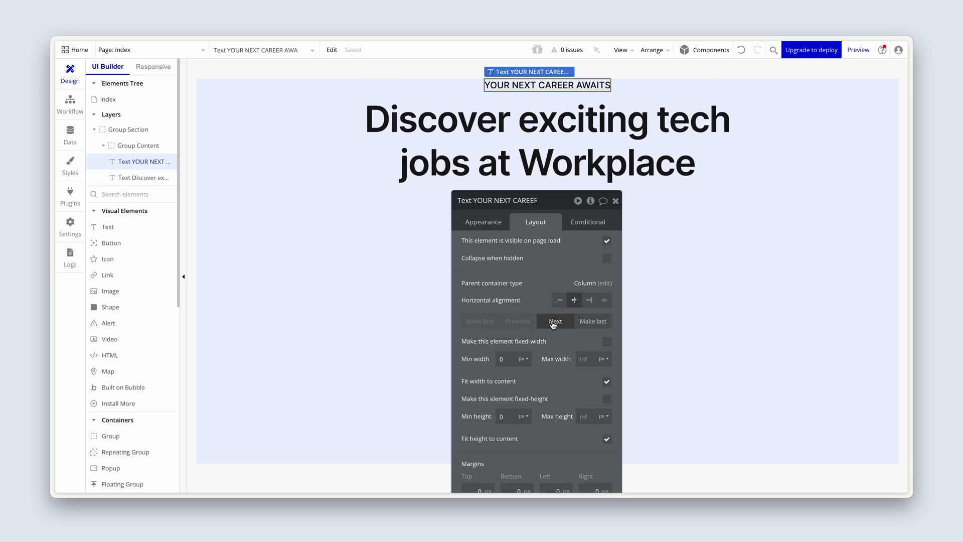
left_click(554, 322)
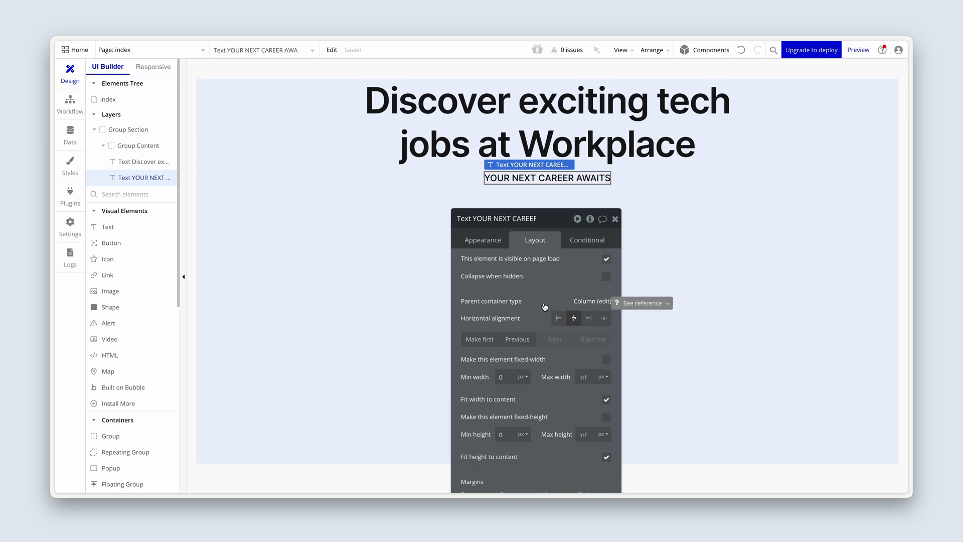
left_click_drag(554, 179, 560, 109)
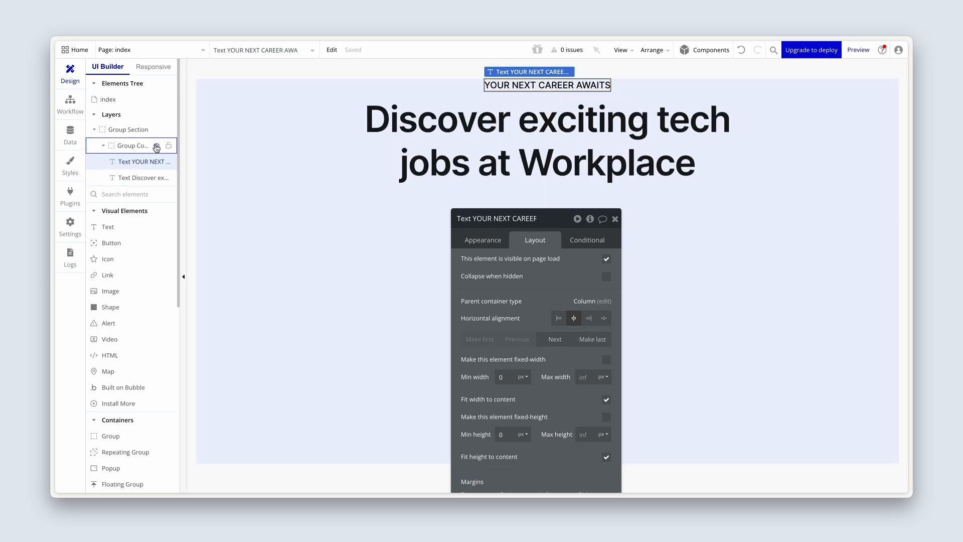
mouse_move(139, 162)
left_mouse_down()
mouse_move(136, 184)
mouse_move(137, 162)
left_mouse_up()
left_click_drag(504, 293, 504, 320)
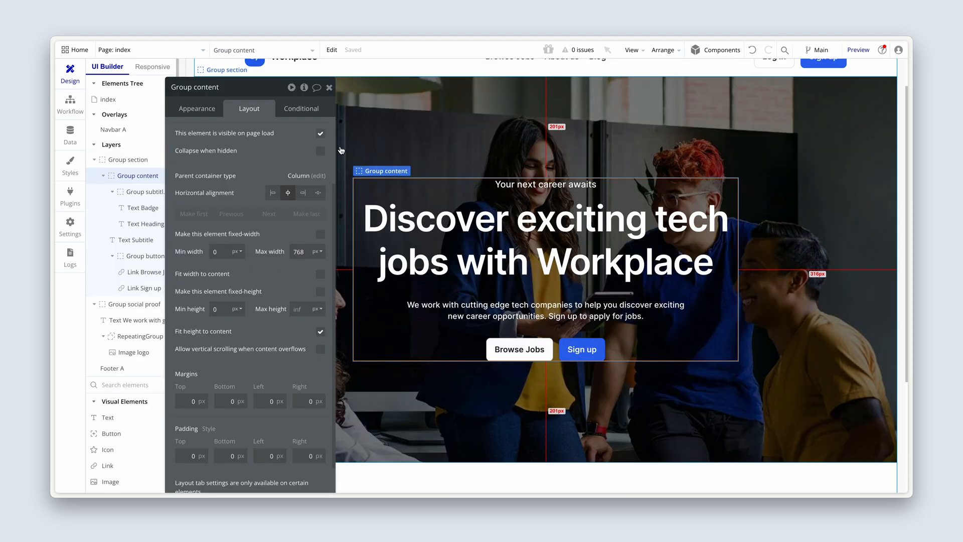
Step: On the finished Workplace page, copy the full content of the subtitle text below the heading
left_click(444, 306)
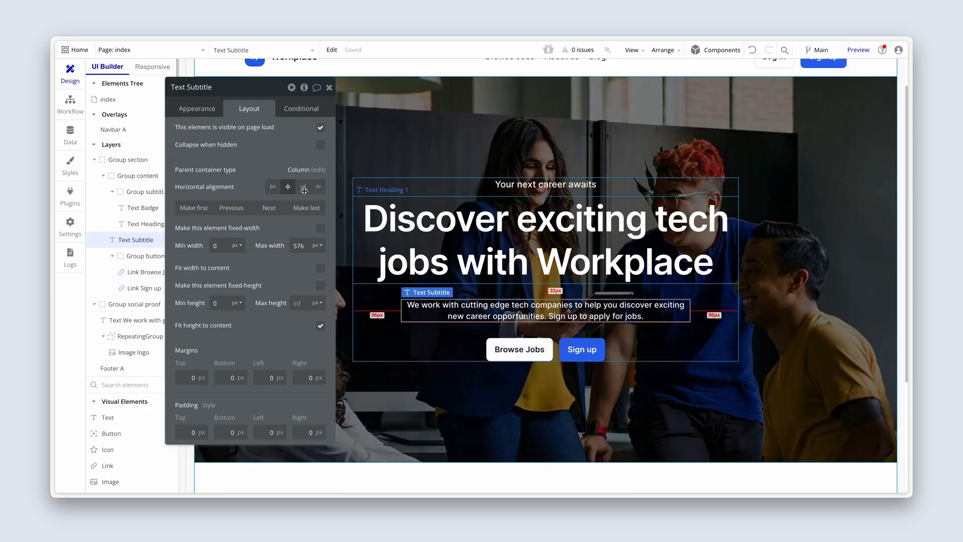
left_click(204, 109)
triple_click(219, 131)
key("ctrl+c")
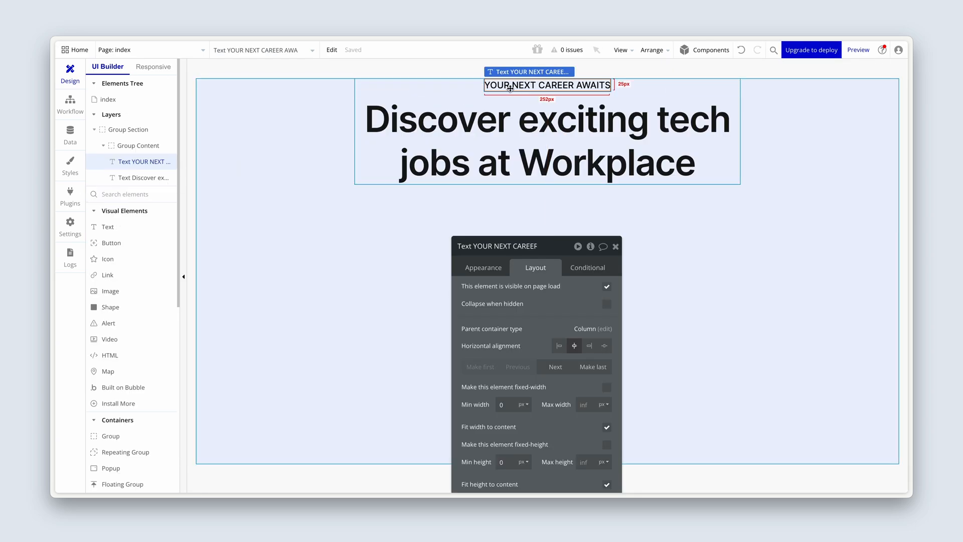
Step: Duplicate the "YOUR NEXT CAREER AWAITS" text in Group Content and replace the copy's content with the copied "We work with cutting edge tech companies" subtitle
key("ctrl+d")
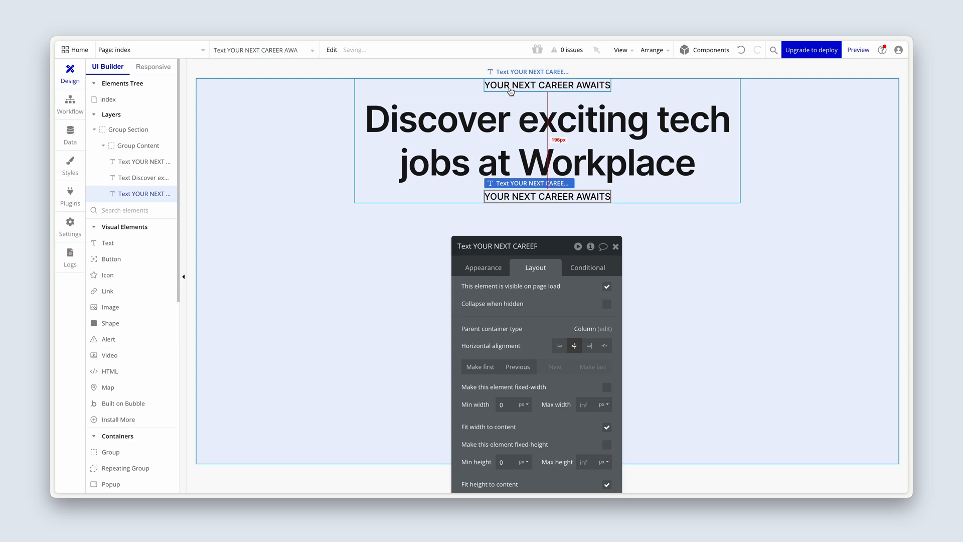
left_click(486, 264)
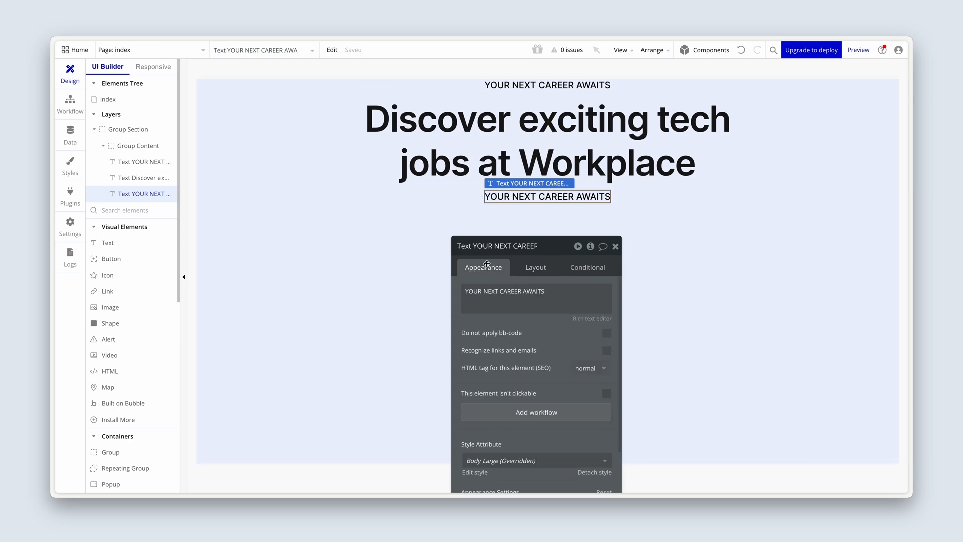
triple_click(546, 292)
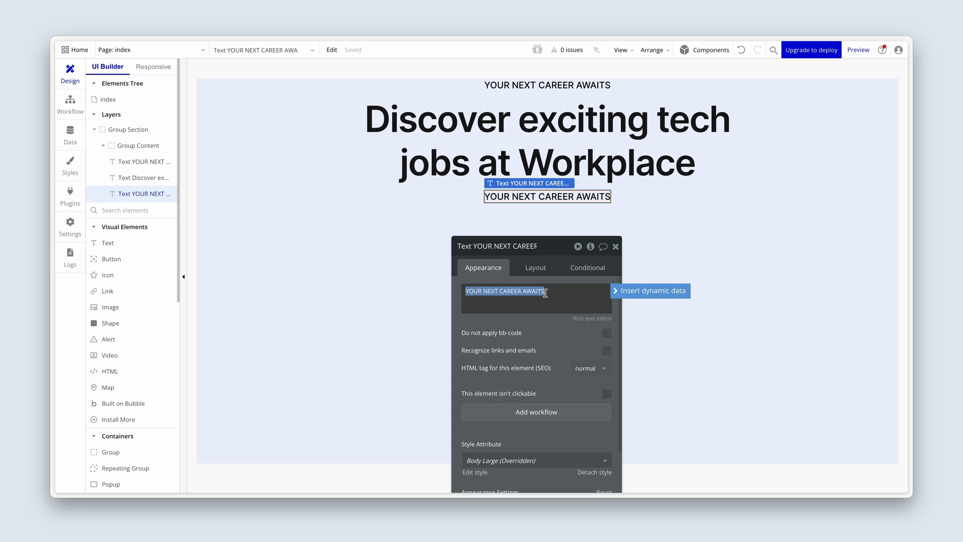
key("ctrl+v")
left_click(530, 347)
Step: Apply the Body Medium style to the subtitle text and center-align it
left_click_drag(529, 347, 267, 256)
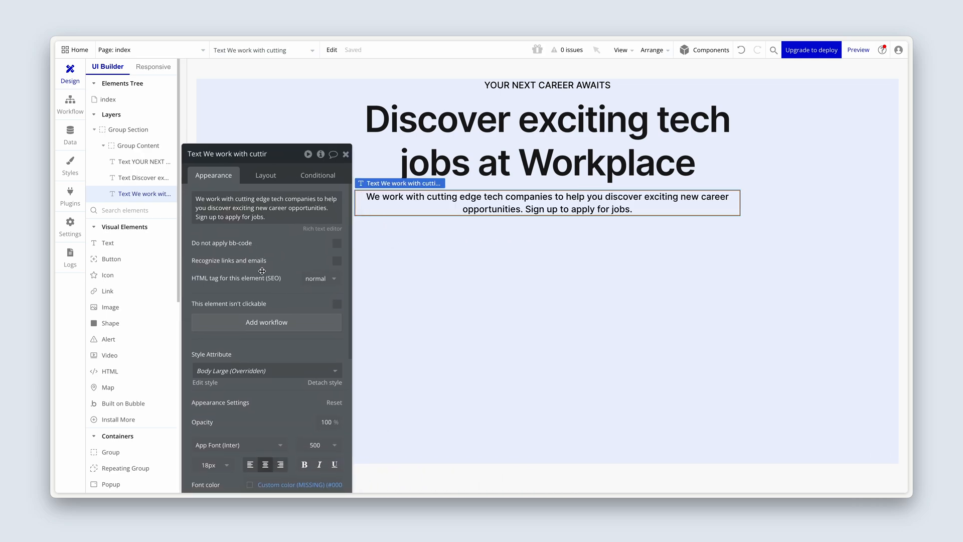
scroll(262, 271, "down", 3)
right_click(283, 300)
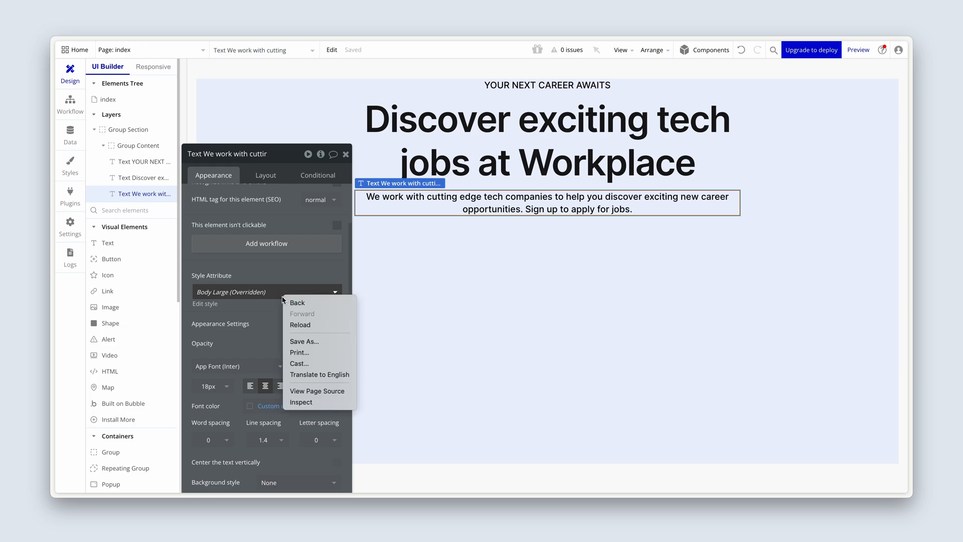
left_click(275, 299)
left_click(279, 295)
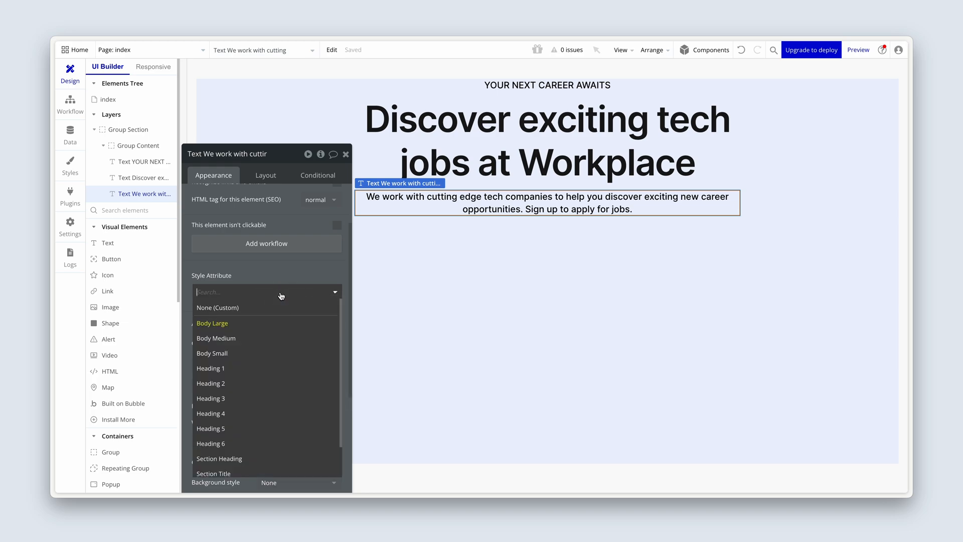
left_click(265, 344)
left_click_drag(273, 325, 258, 288)
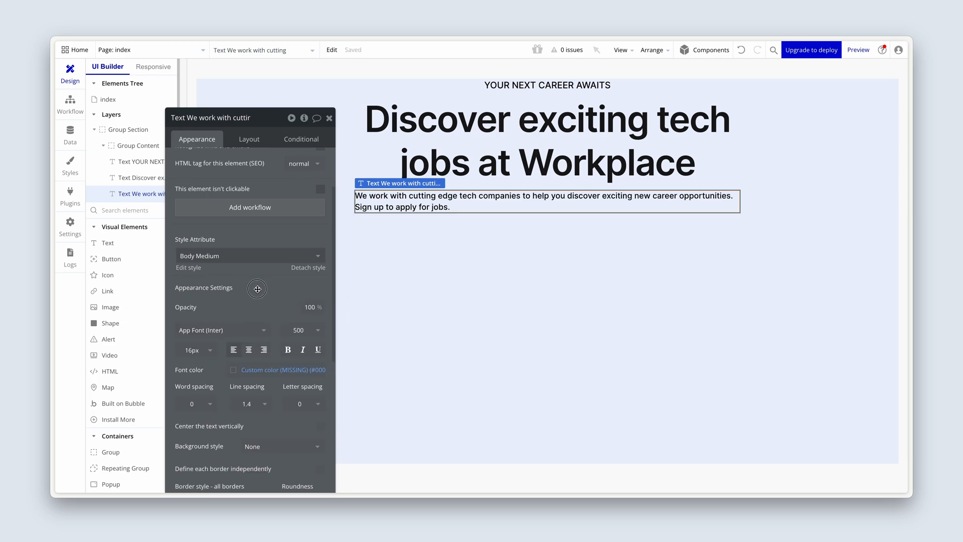
left_click(250, 355)
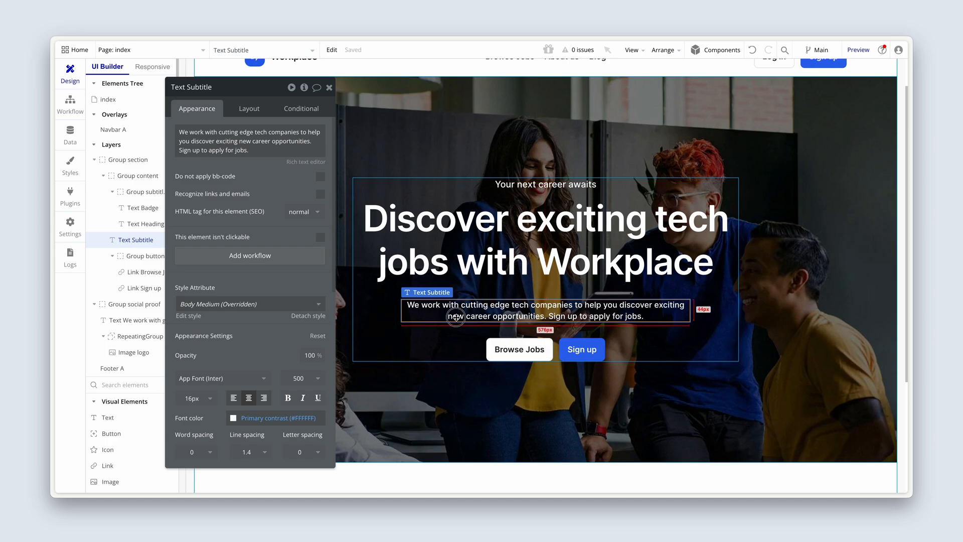
Step: Set the subtitle text's max width to 576 px, matching the finished Workplace page
left_click(249, 109)
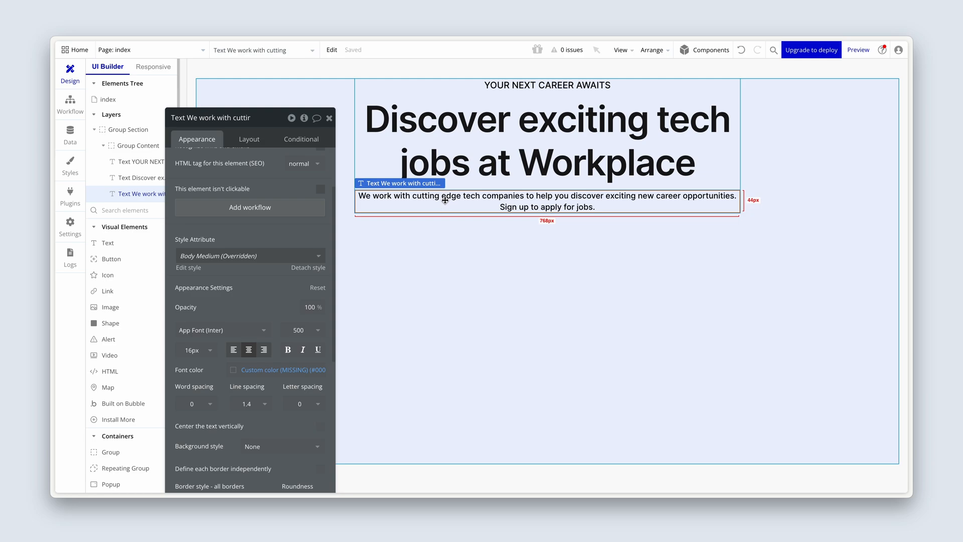
left_click(254, 143)
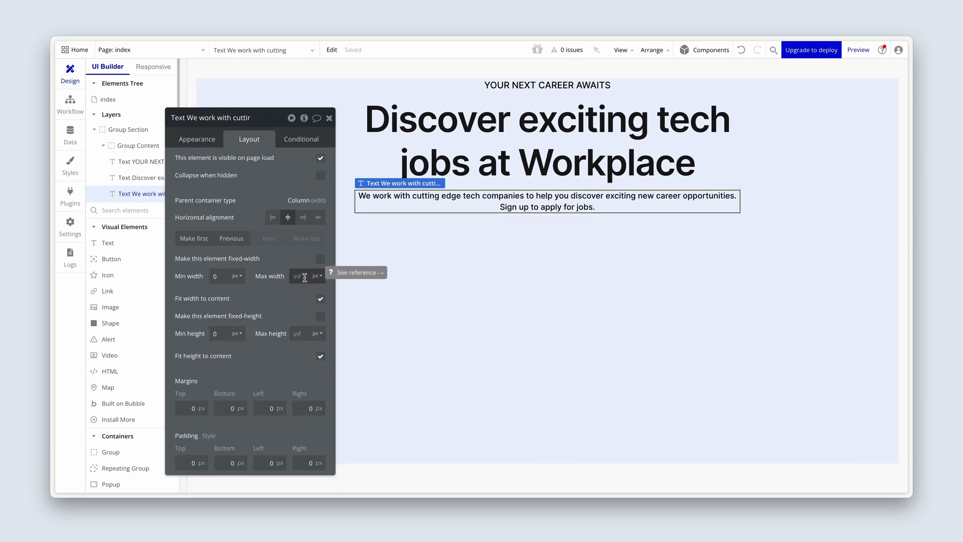
type("576")
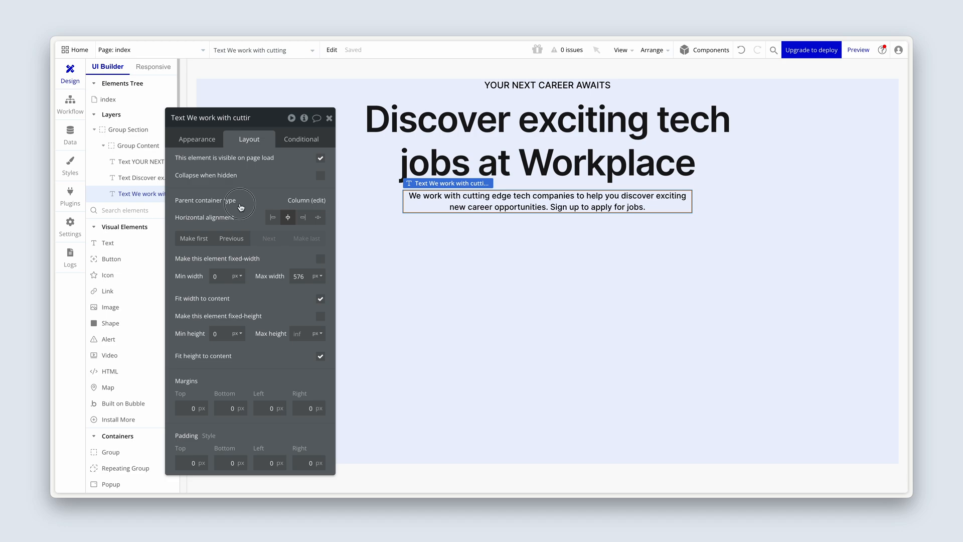
left_click_drag(253, 208, 267, 199)
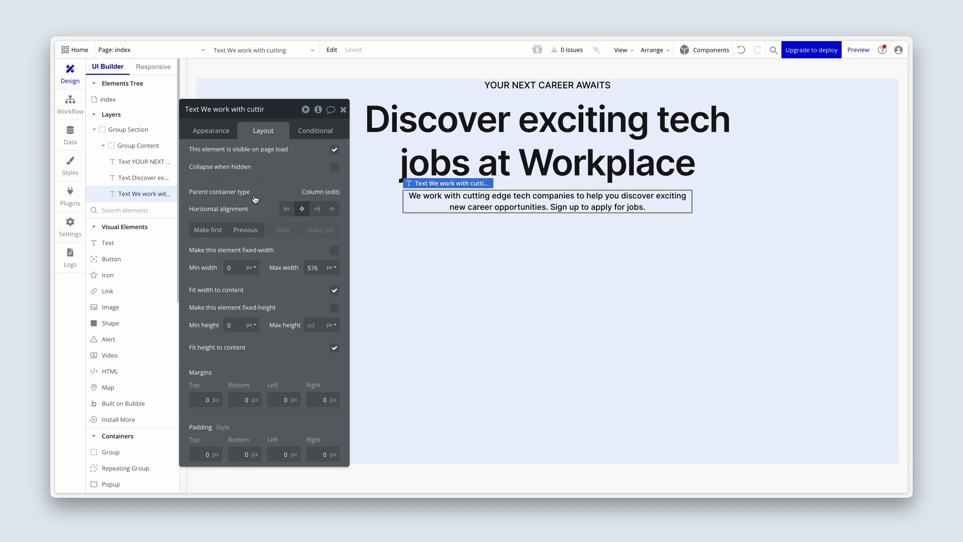
Step: Set Group Section's container alignment to center so Group Content sits vertically in the middle of the section
left_click(134, 147)
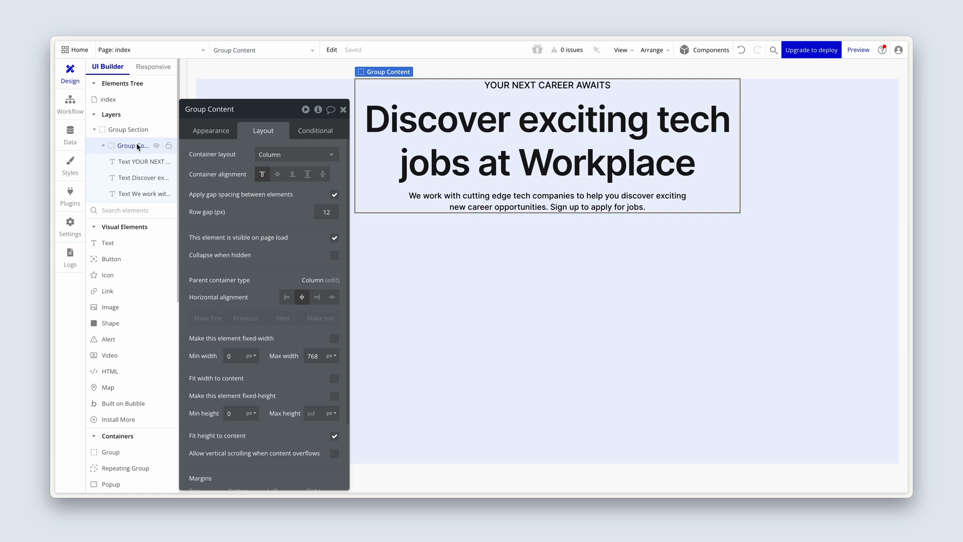
left_click(128, 133)
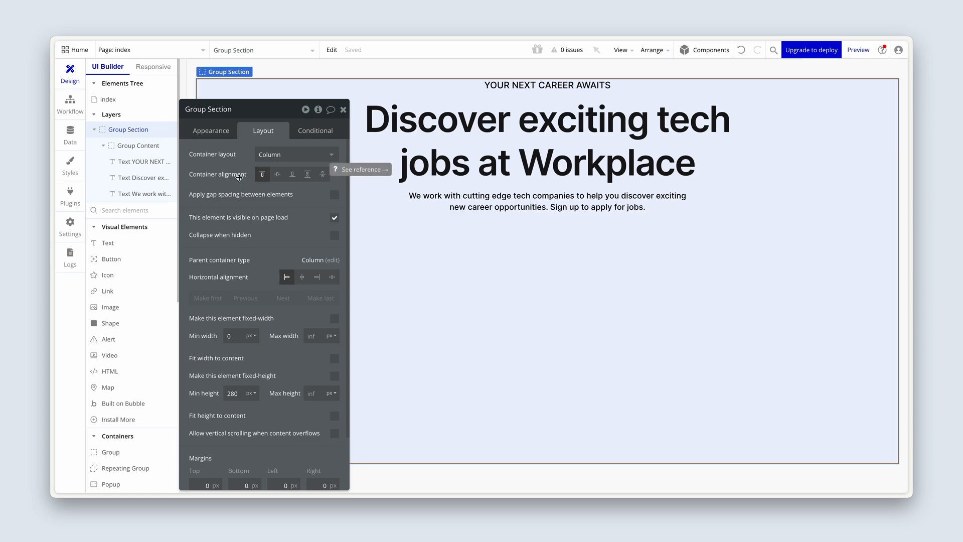
left_click(278, 176)
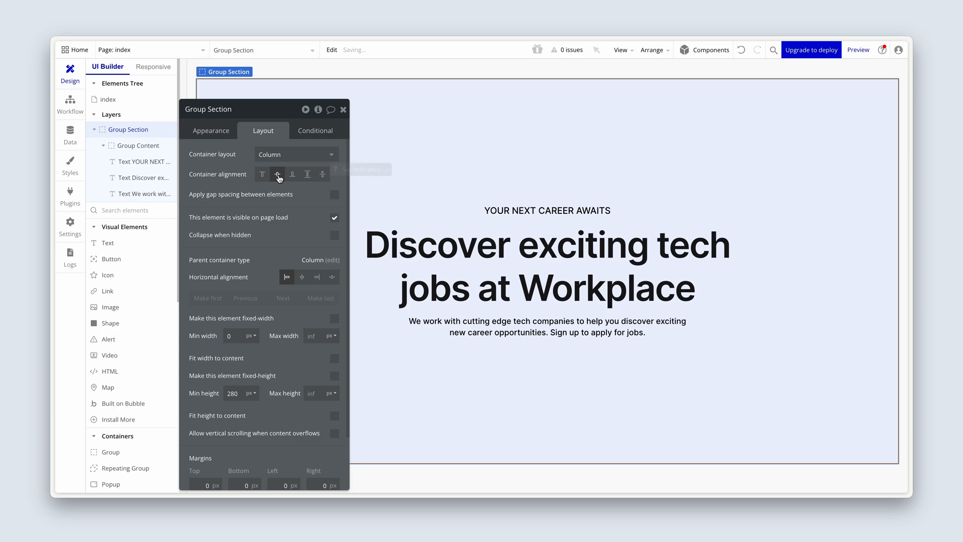
left_click_drag(287, 201, 257, 196)
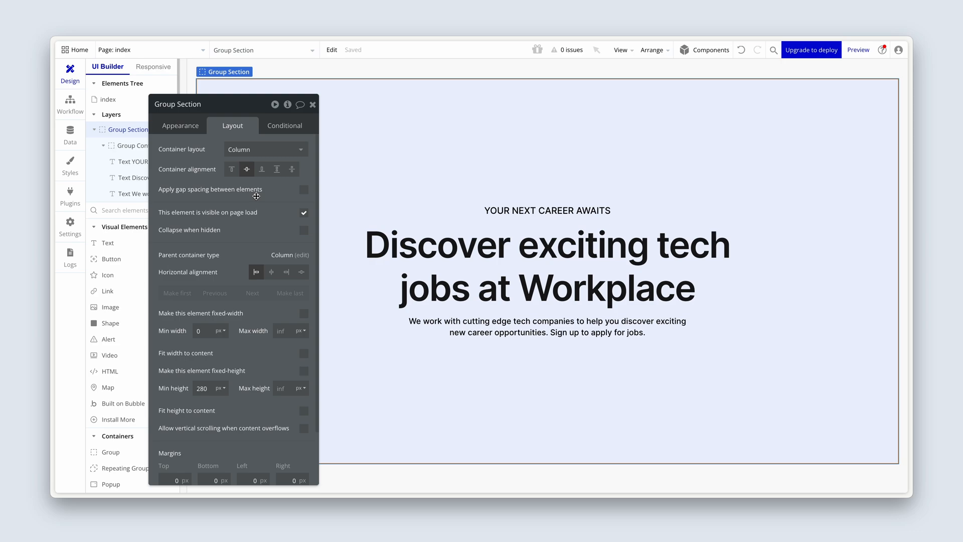
left_click_drag(256, 196, 285, 187)
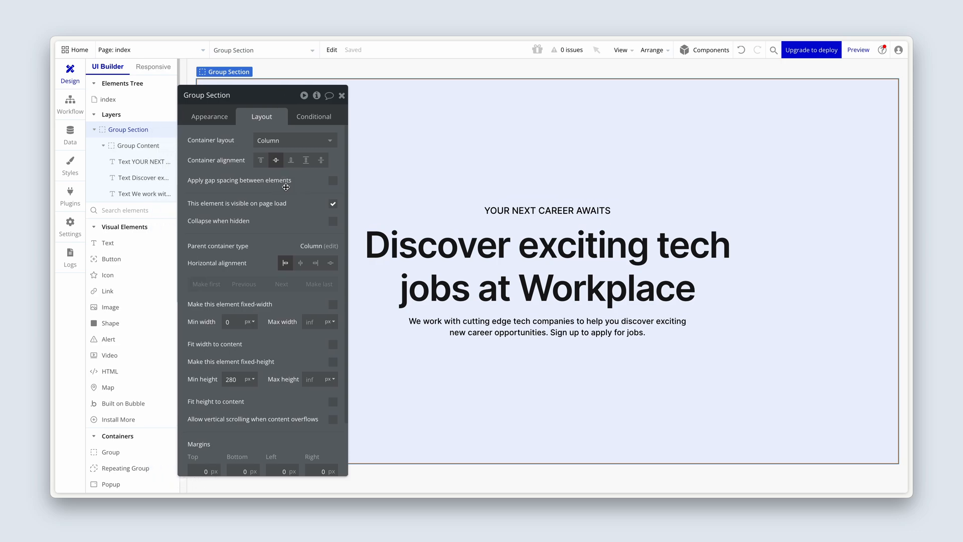
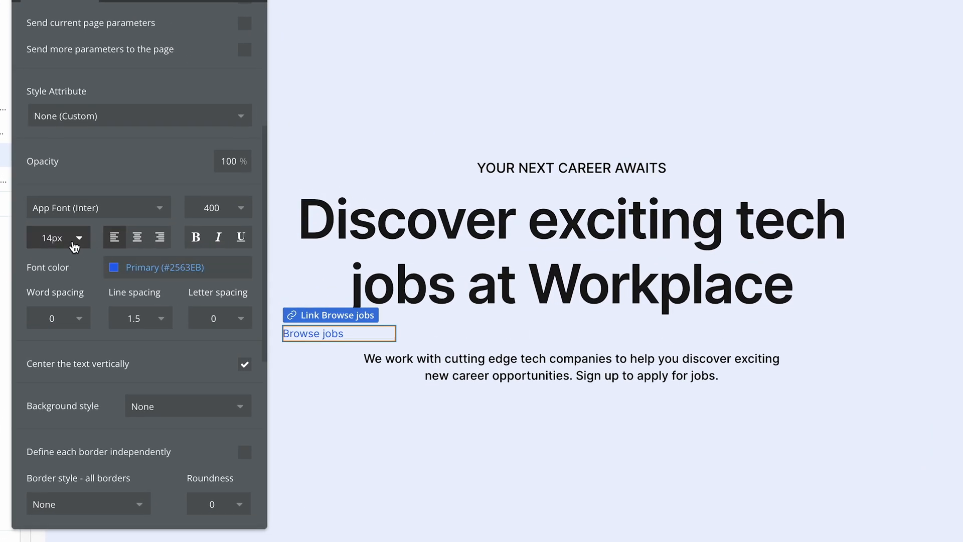
Step: Set the Browse jobs link's font size to 16 px, center its text and set the weight to 500 (Medium)
left_click(70, 245)
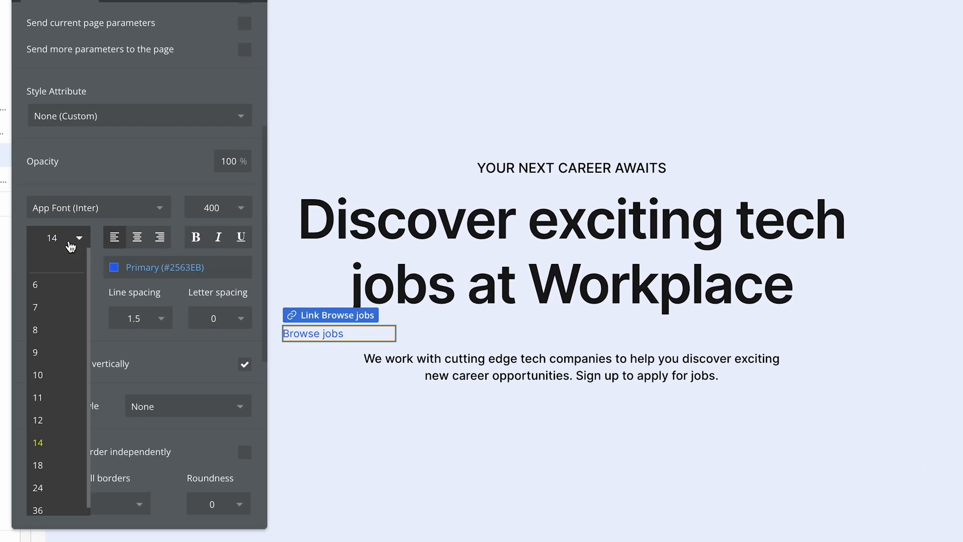
key("BackSpace")
type("6")
key("Return")
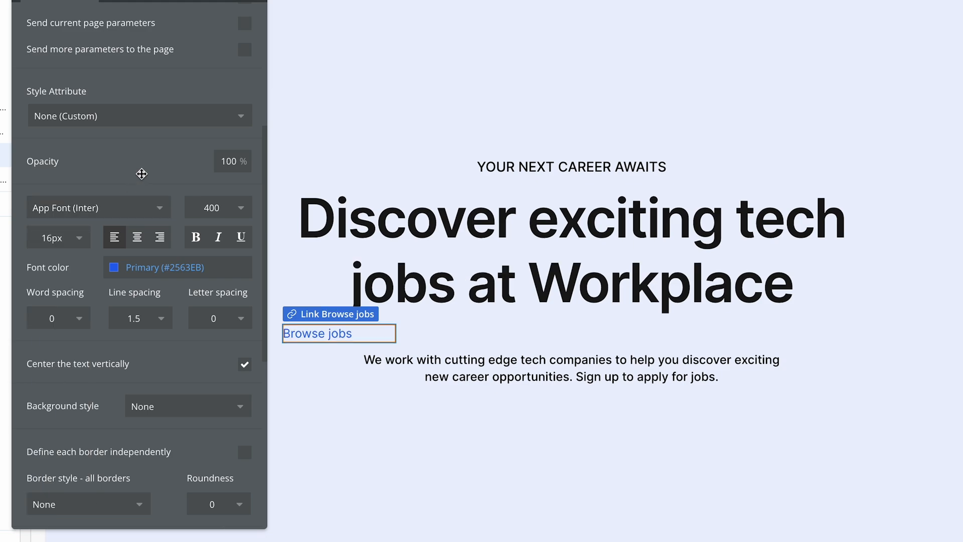
left_click(139, 242)
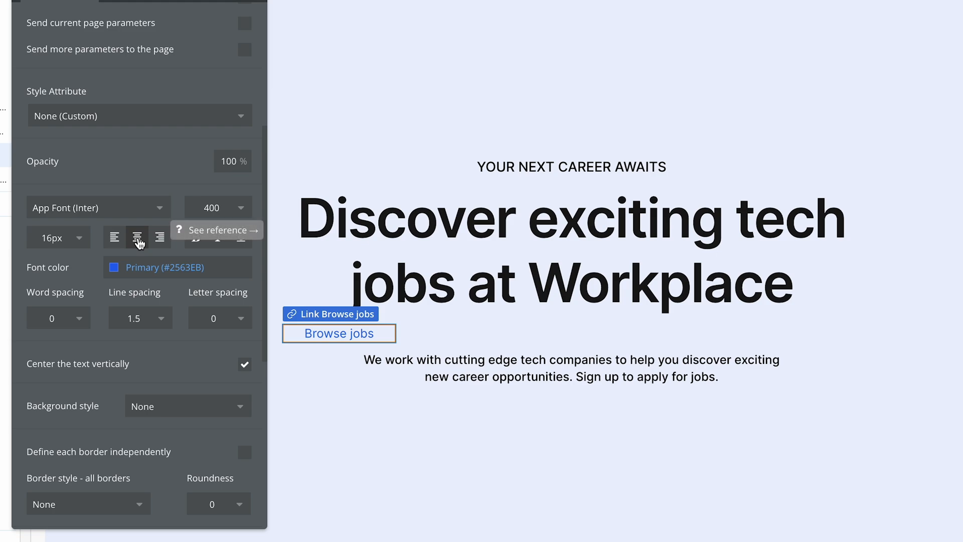
left_click(217, 207)
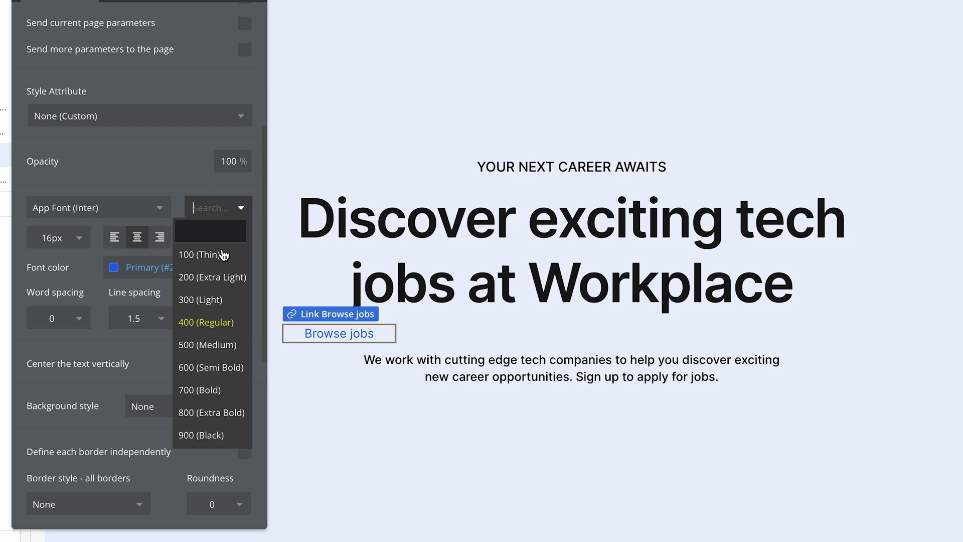
left_click(226, 344)
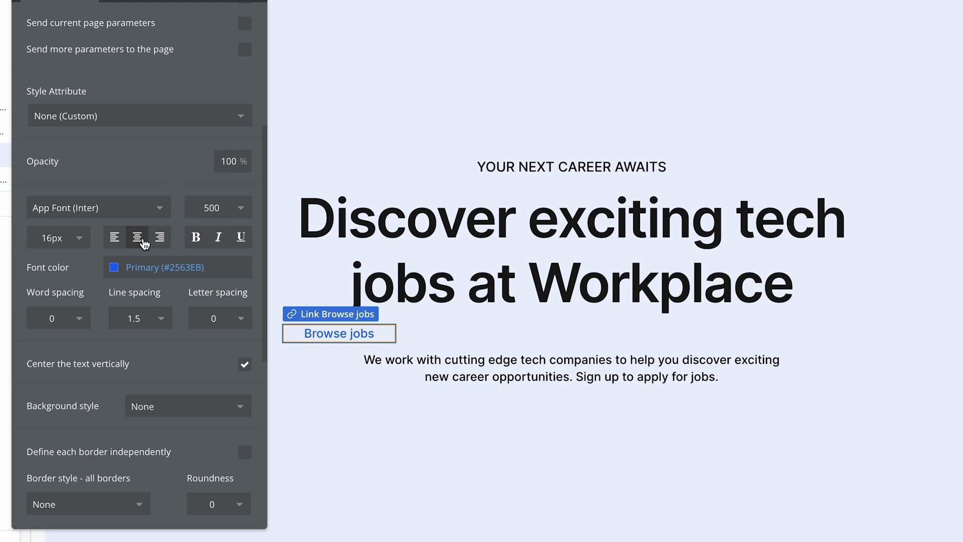
Step: Give the Browse jobs link a flat color background in Primary contrast and a border roundness of 8
scroll(145, 242, "down", 4)
left_click(235, 193)
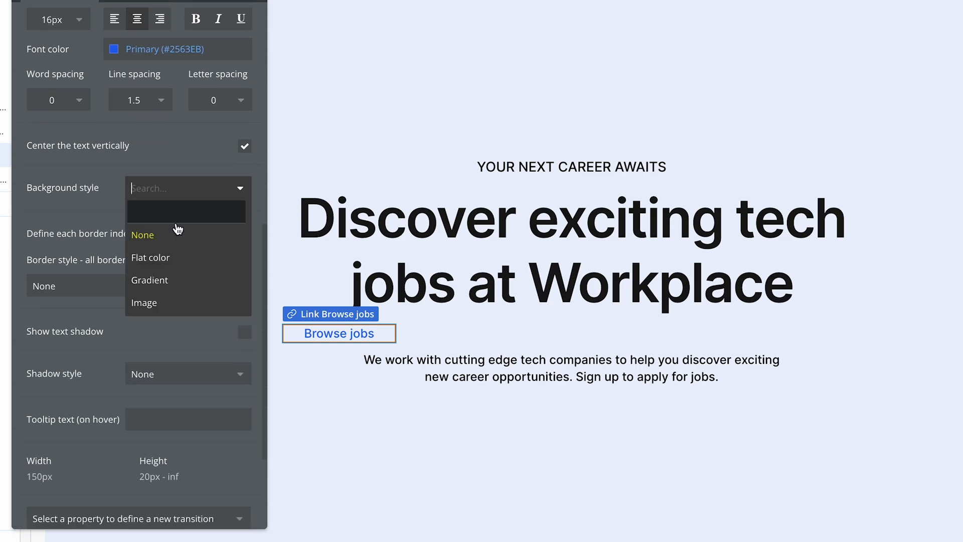
left_click(186, 259)
left_click(138, 221)
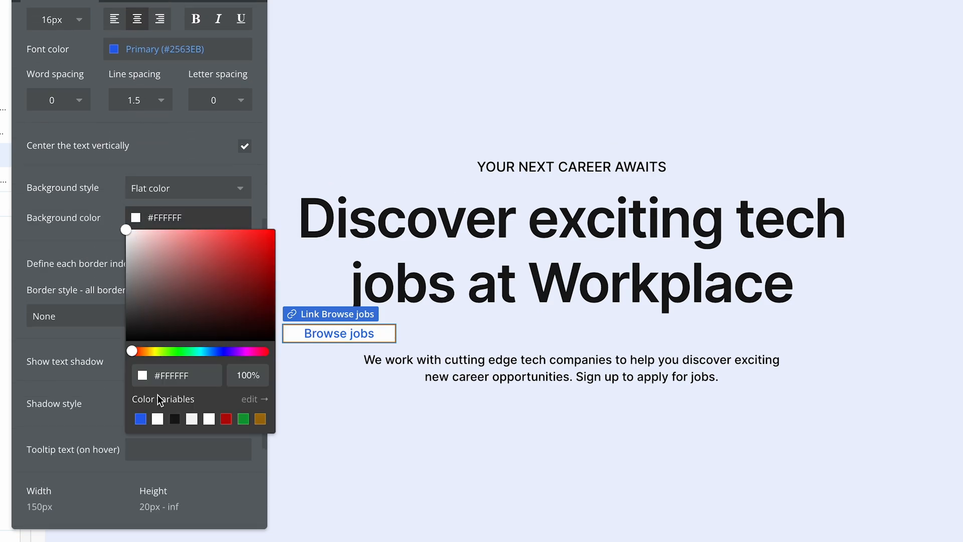
left_click(158, 420)
left_click(92, 231)
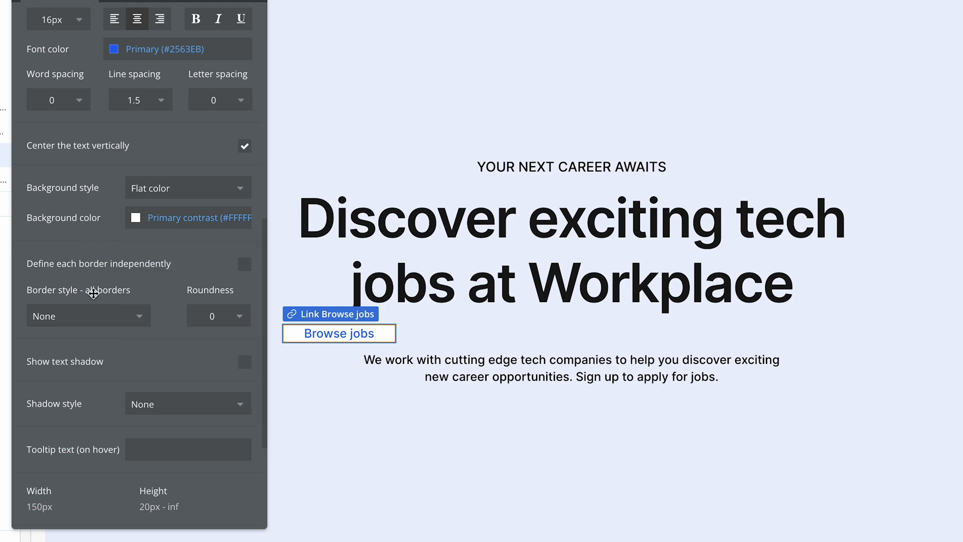
left_click(231, 321)
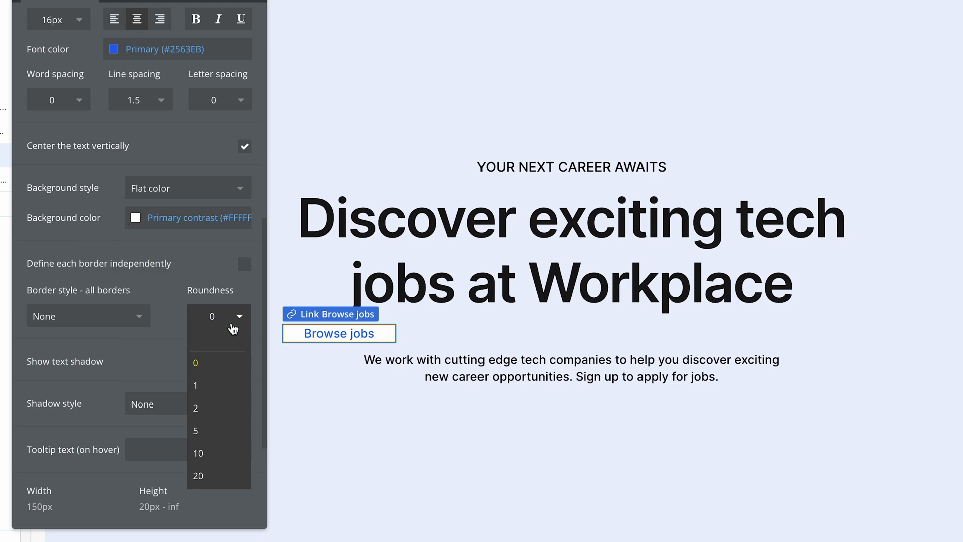
type("8")
left_click(186, 277)
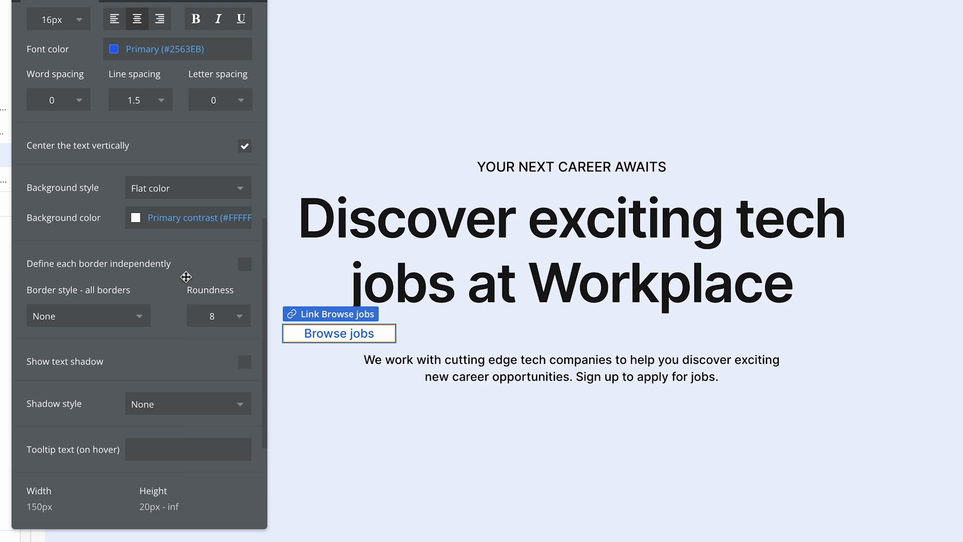
Step: Make the Browse jobs link fixed-height at 44 px and turn off its fixed width
scroll(186, 277, "up", 8)
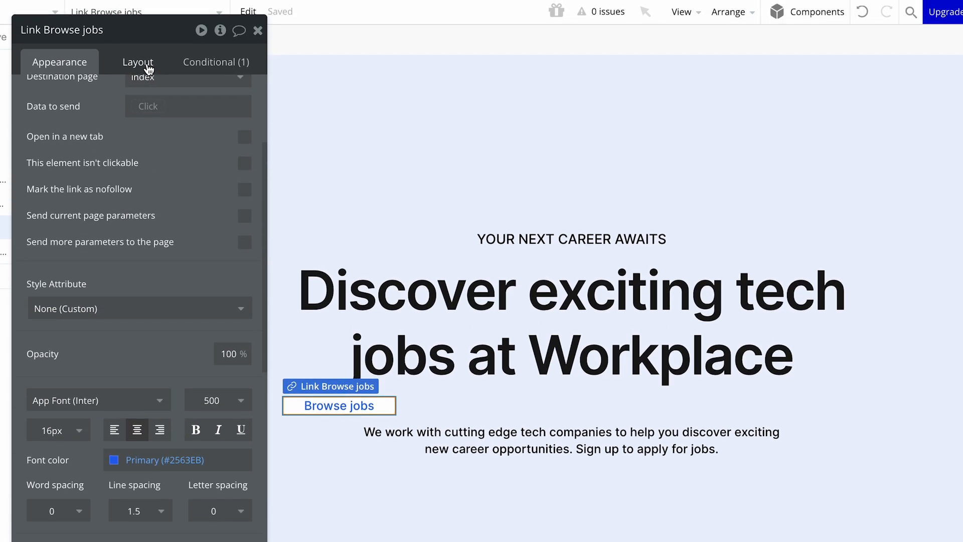
left_click(147, 65)
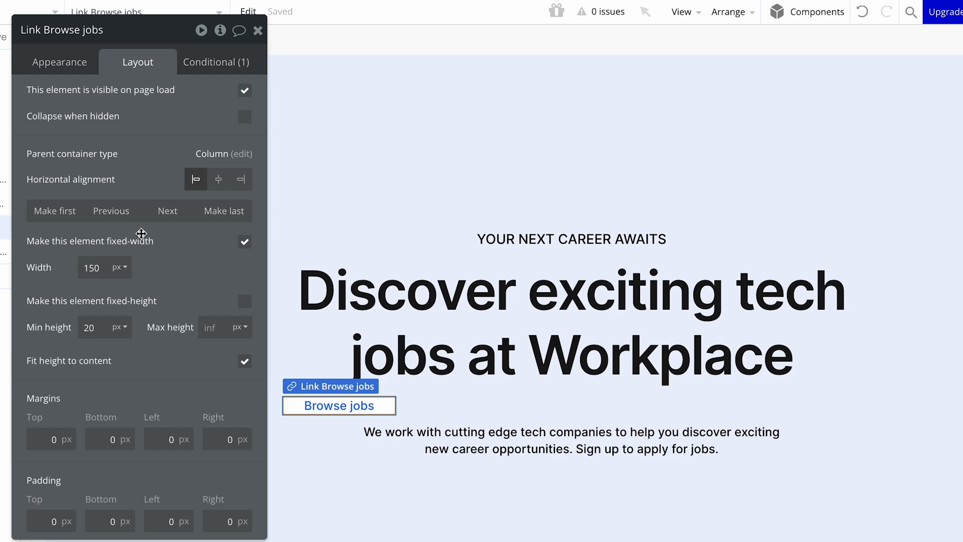
left_click(245, 303)
left_click_drag(99, 328, 78, 330)
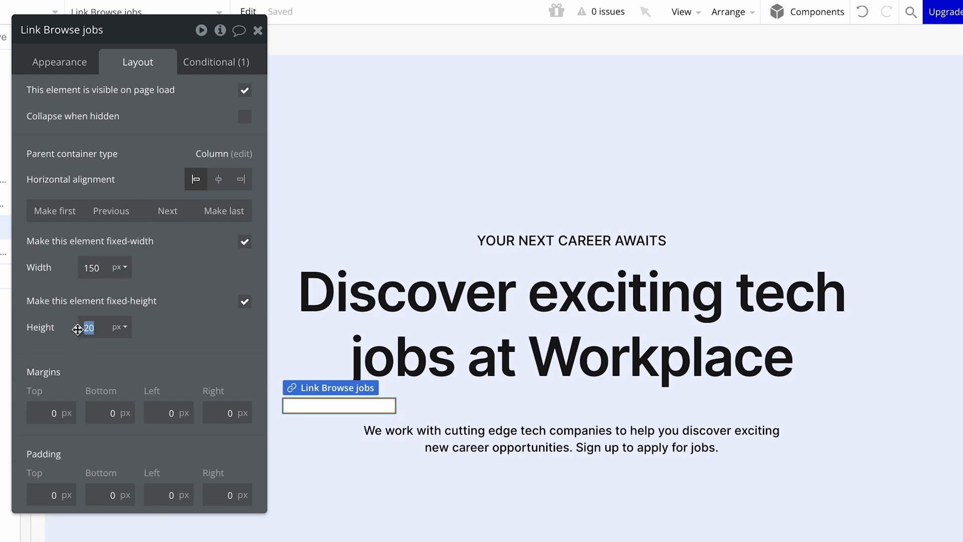
type("44")
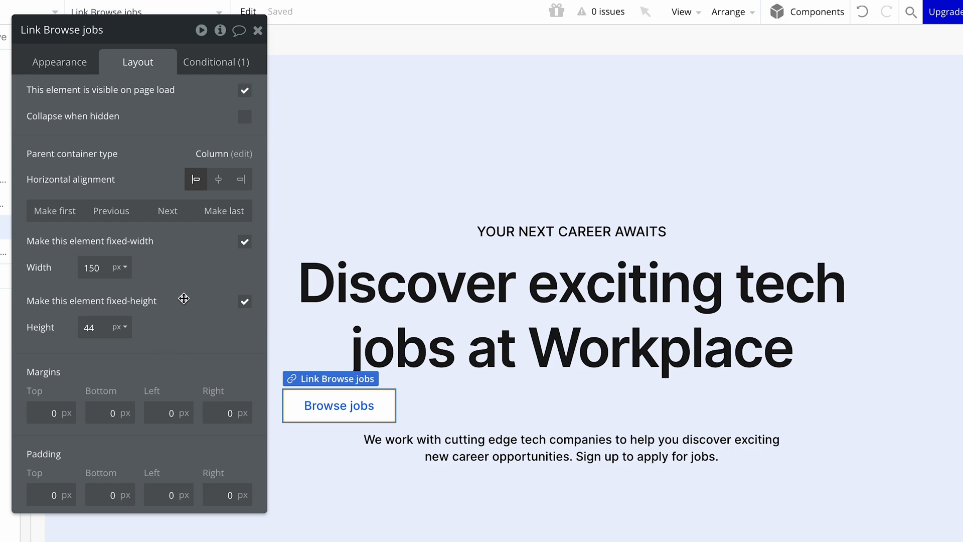
left_click(245, 243)
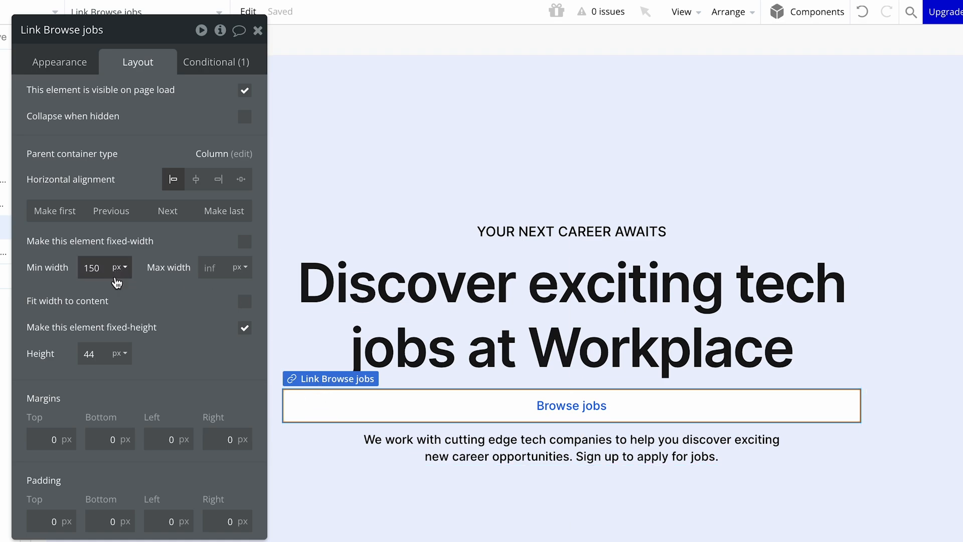
Step: Set the Browse jobs link's minimum width to 0 px and make its width fit the content
left_click_drag(102, 267, 88, 267)
type("0")
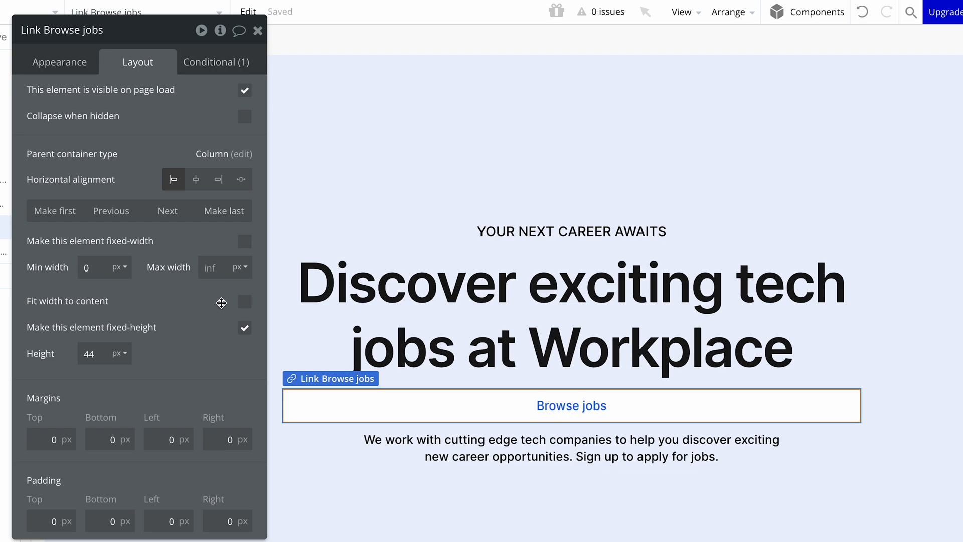
left_click(245, 302)
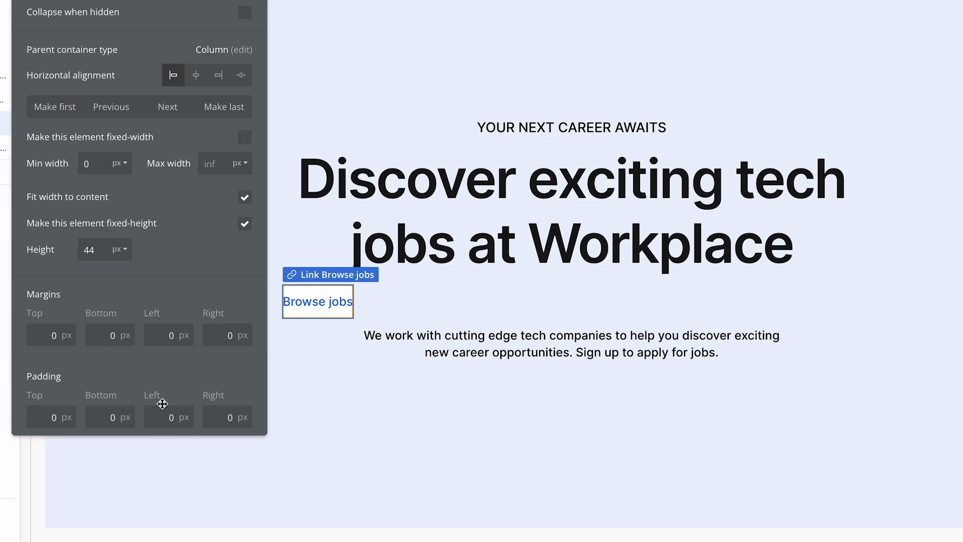
Step: Give the Browse jobs link 16 px of left padding and 19 px of right padding
left_click(163, 415)
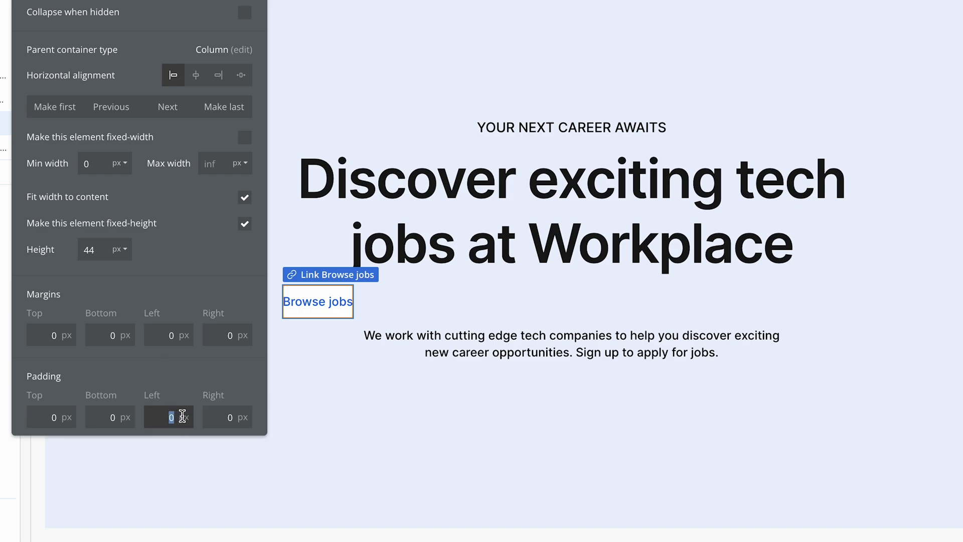
type("16")
left_click(235, 416)
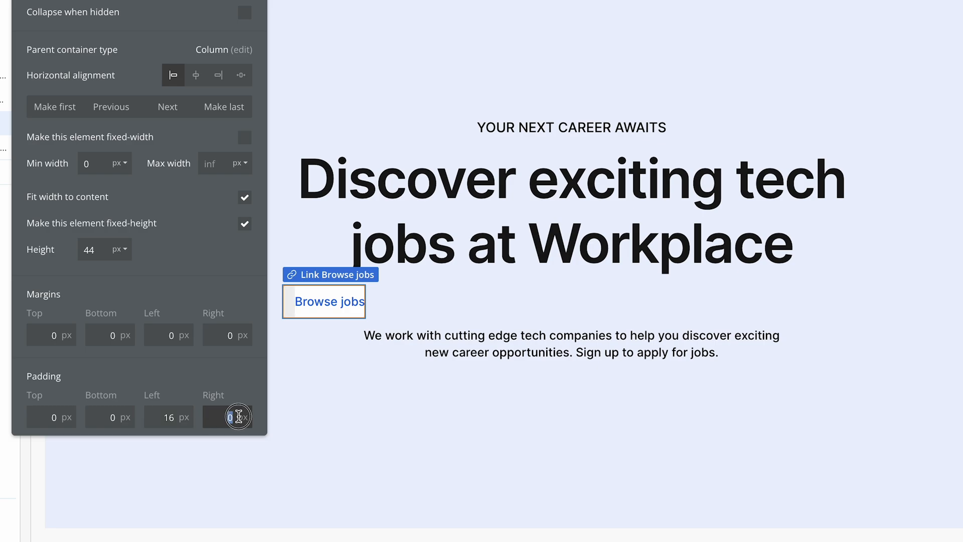
type("19")
left_click(225, 370)
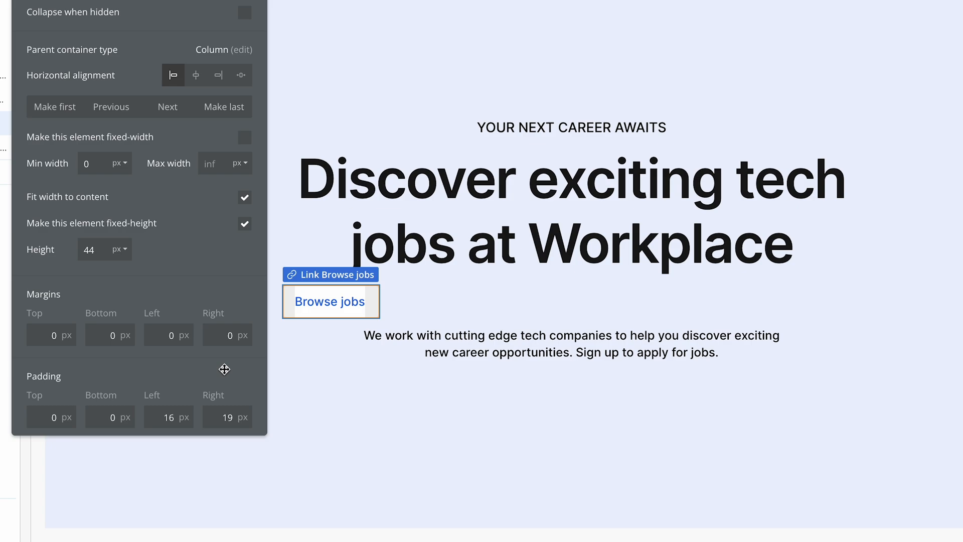
left_click(302, 353)
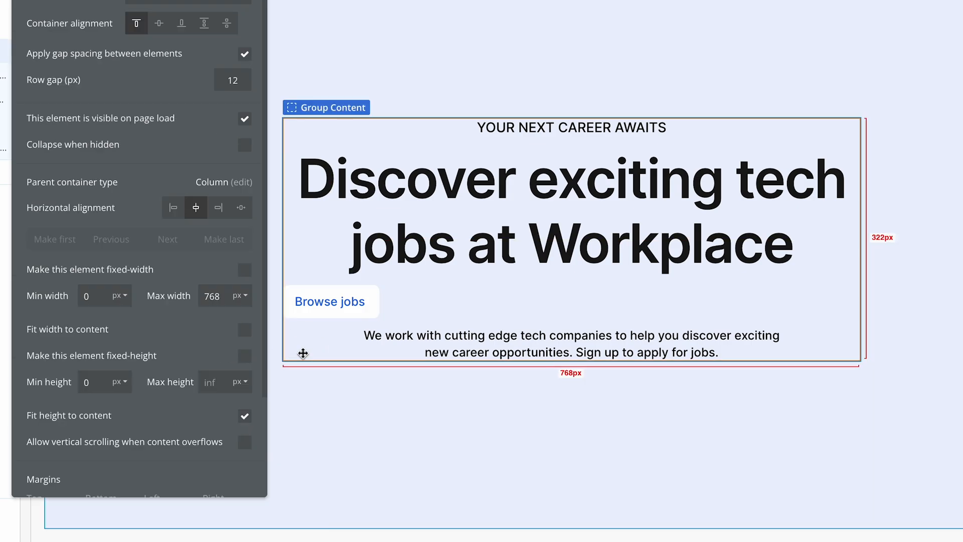
Step: Change the Browse jobs link's font color to the Text color variable
left_click(333, 317)
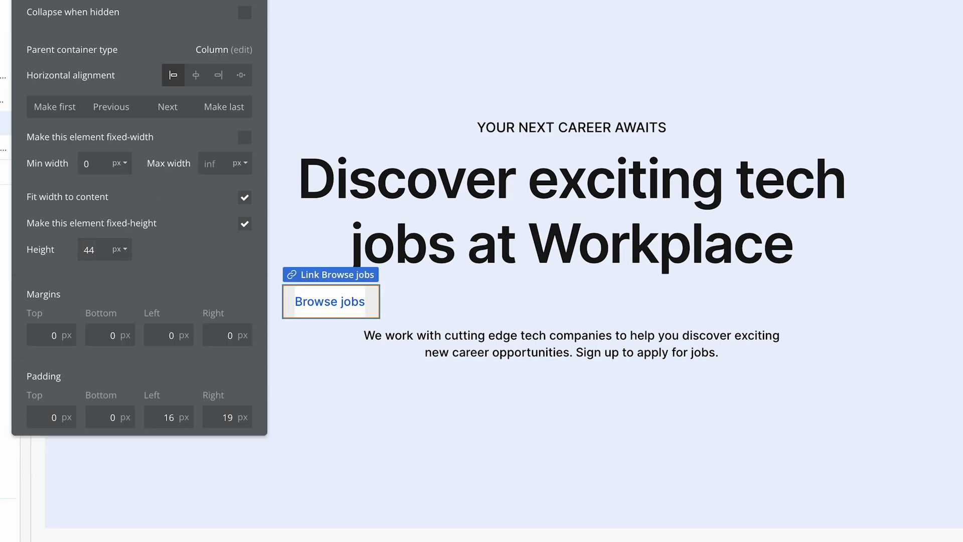
scroll(112, 161, "down", 5)
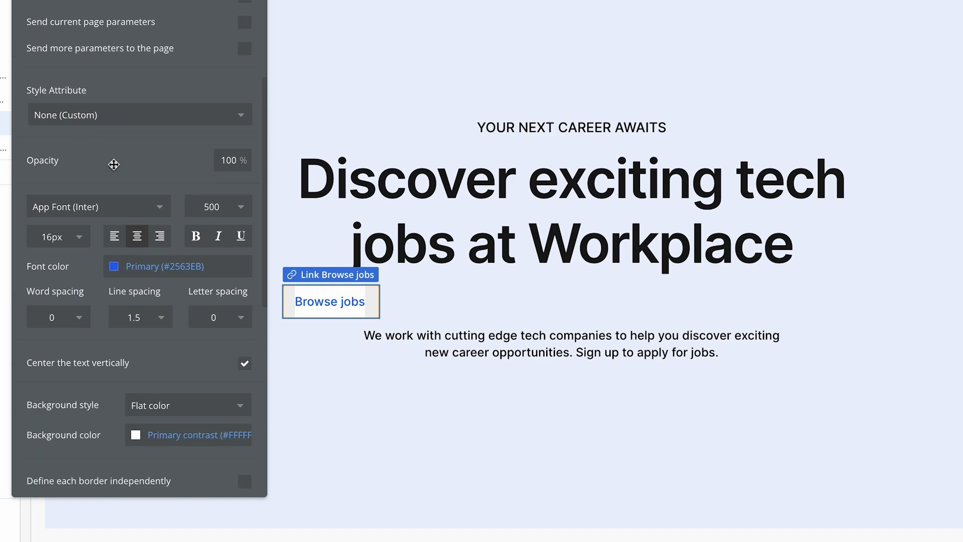
left_click(113, 256)
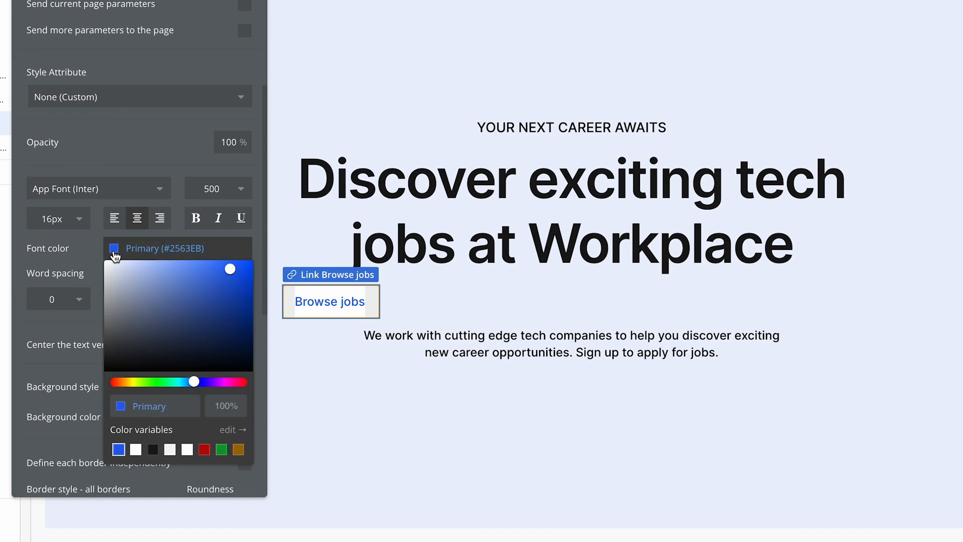
left_click(154, 451)
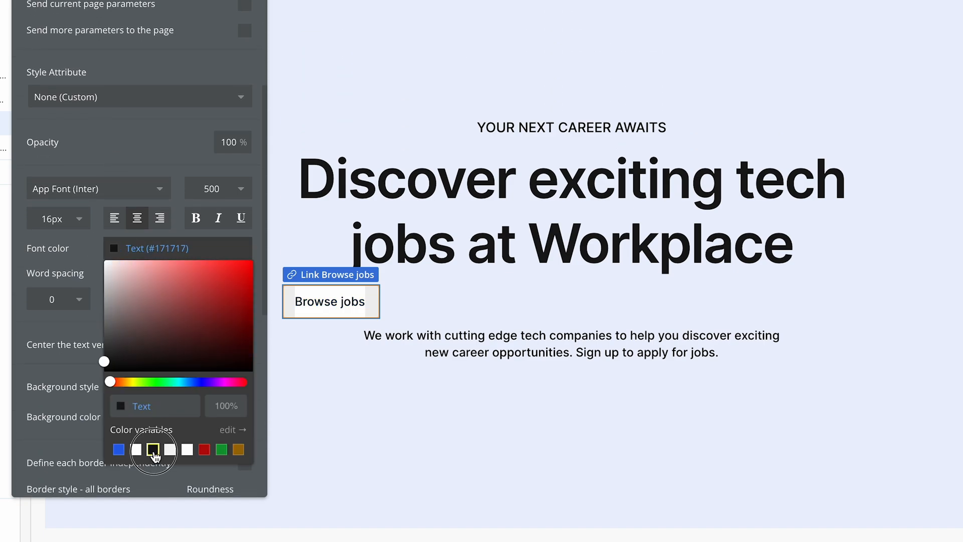
left_click(86, 255)
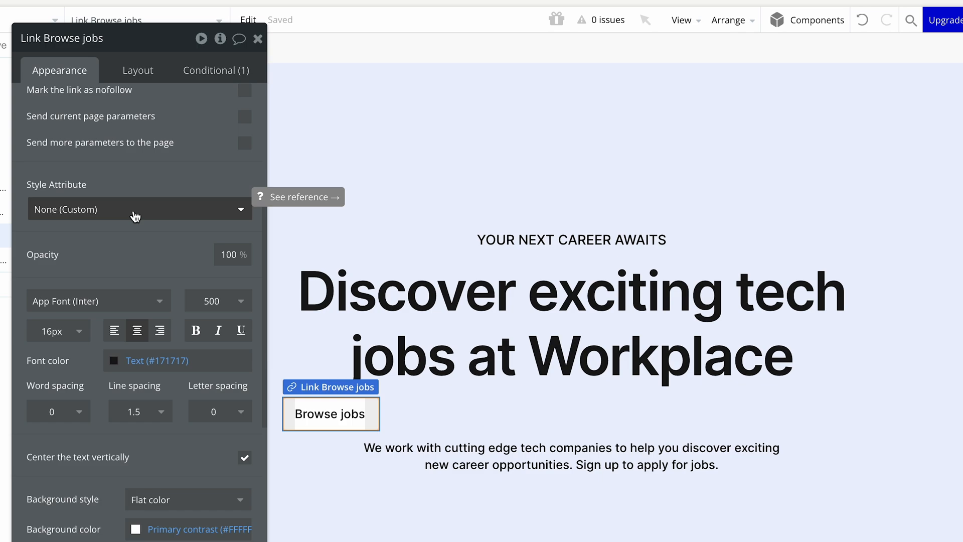
Step: Create a new link style named Secondary Button Link from the Browse jobs link's current styling
left_click(136, 216)
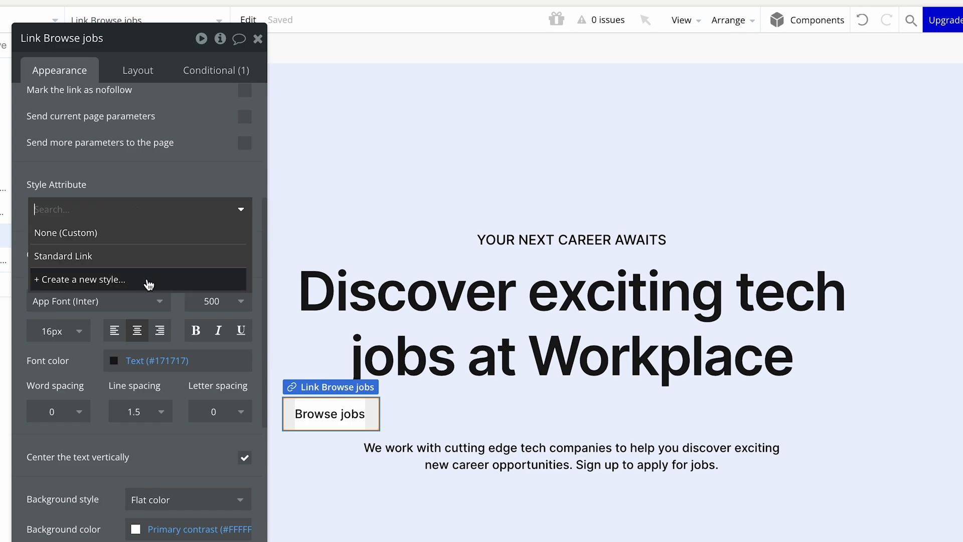
left_click(149, 280)
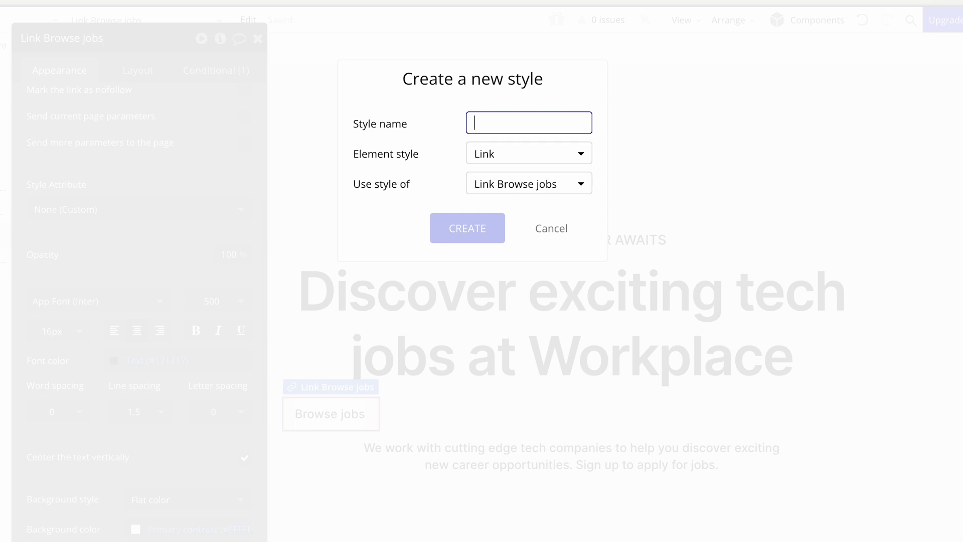
type("Secondary button ")
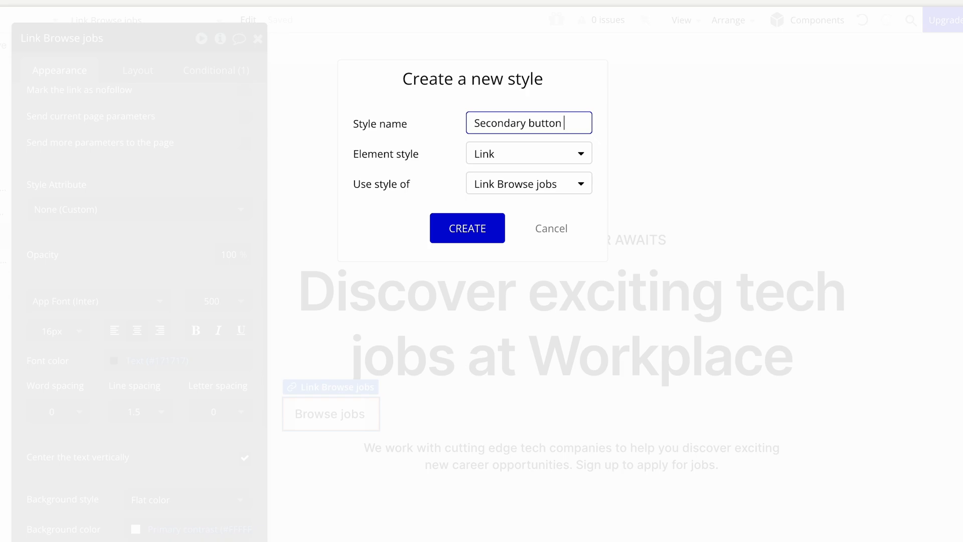
type("link")
left_click(452, 238)
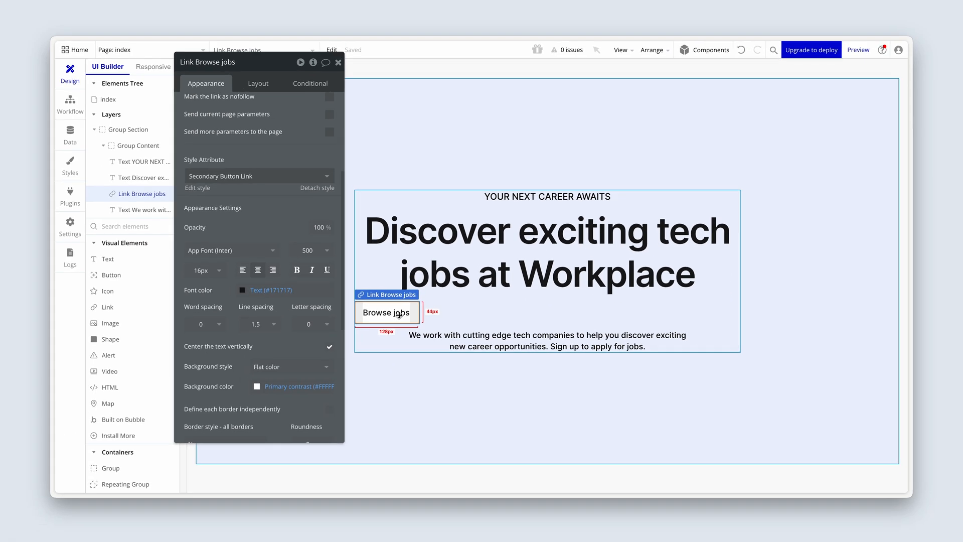
Step: Duplicate the Browse jobs link and move the copy one place earlier, above the subtitle text
key("super+c")
key("super+v")
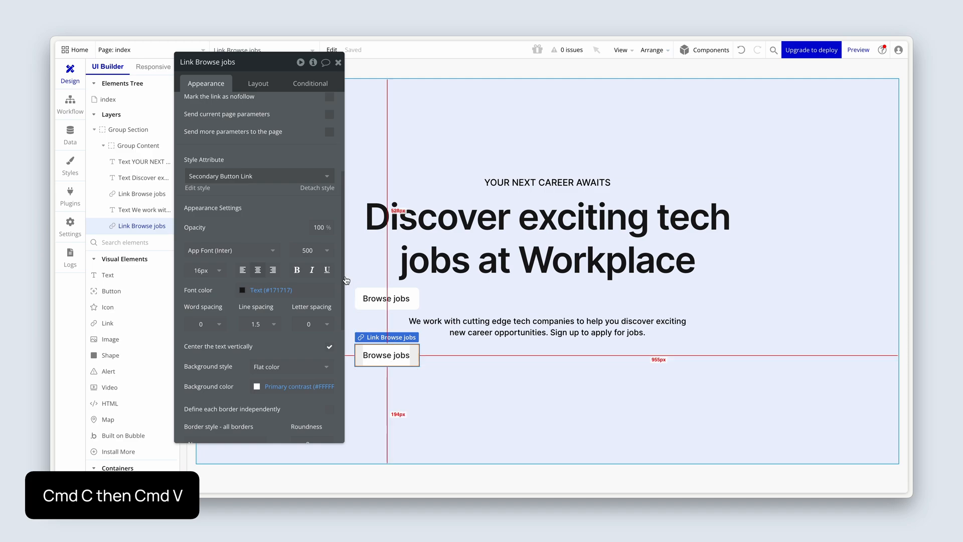
left_click(391, 357)
left_click(264, 84)
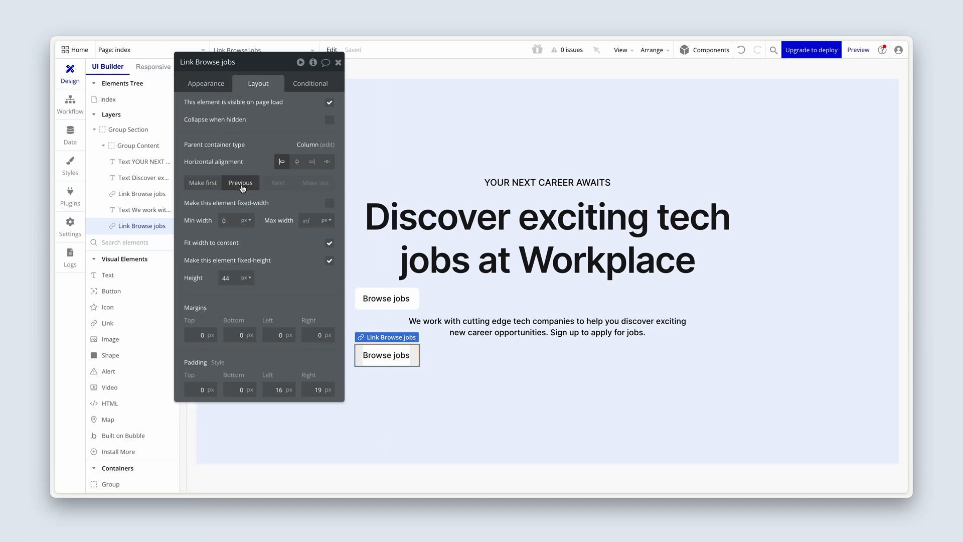
left_click(241, 183)
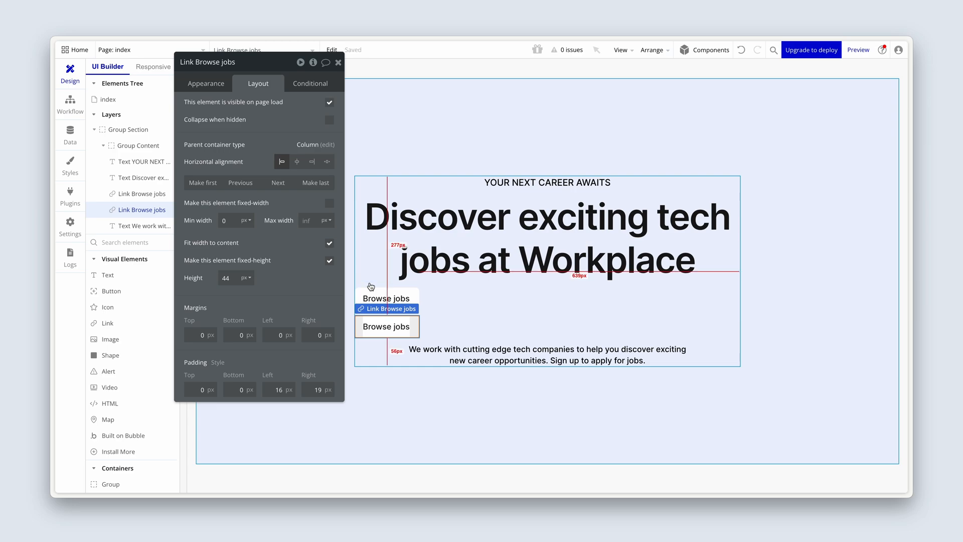
Step: Change the duplicated link's text to "Get started"
left_click(209, 87)
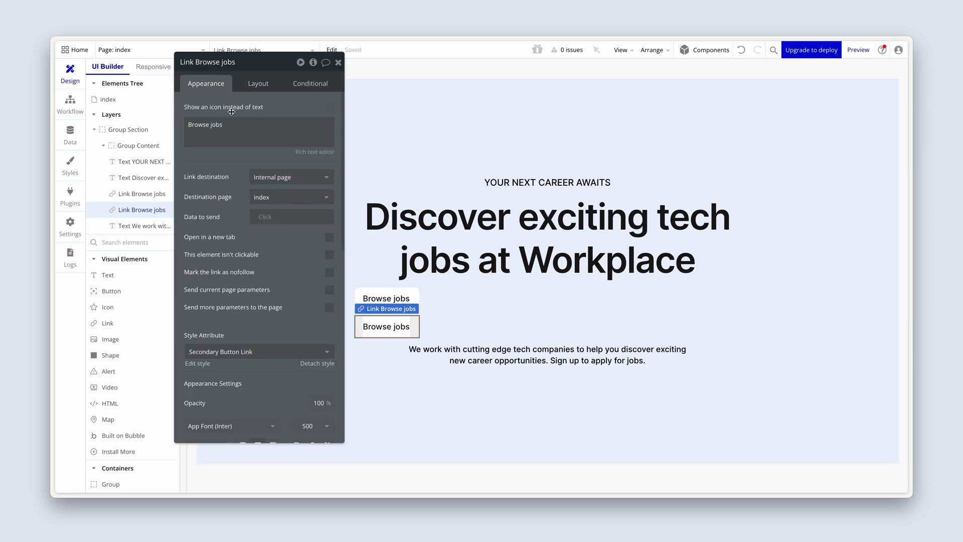
triple_click(232, 129)
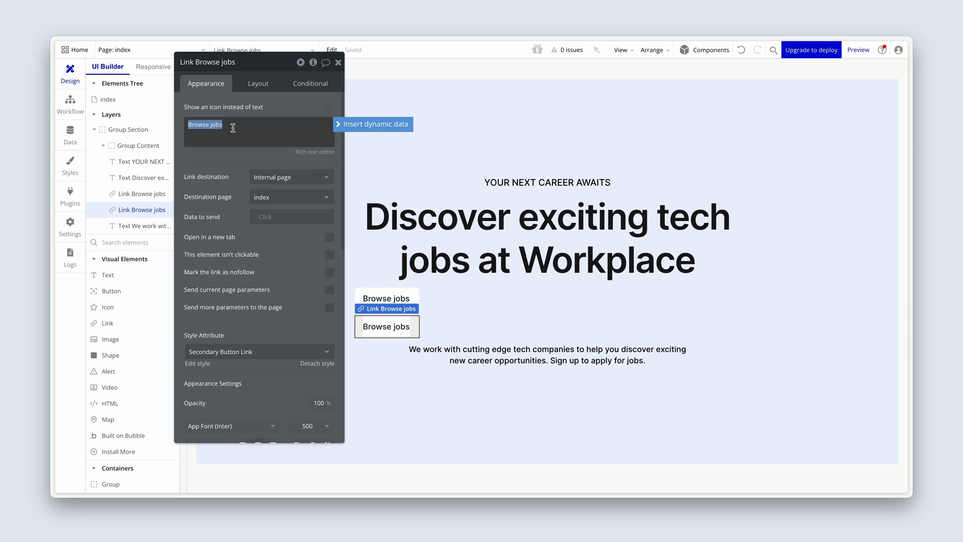
type("Get started")
left_click(231, 153)
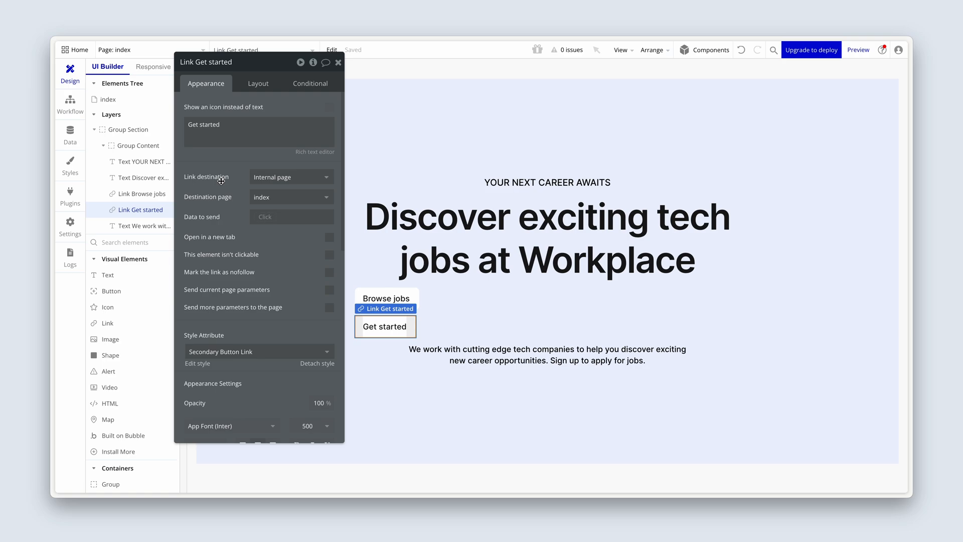
Step: Group the Browse jobs and Get started links together in a row container
left_click(453, 310)
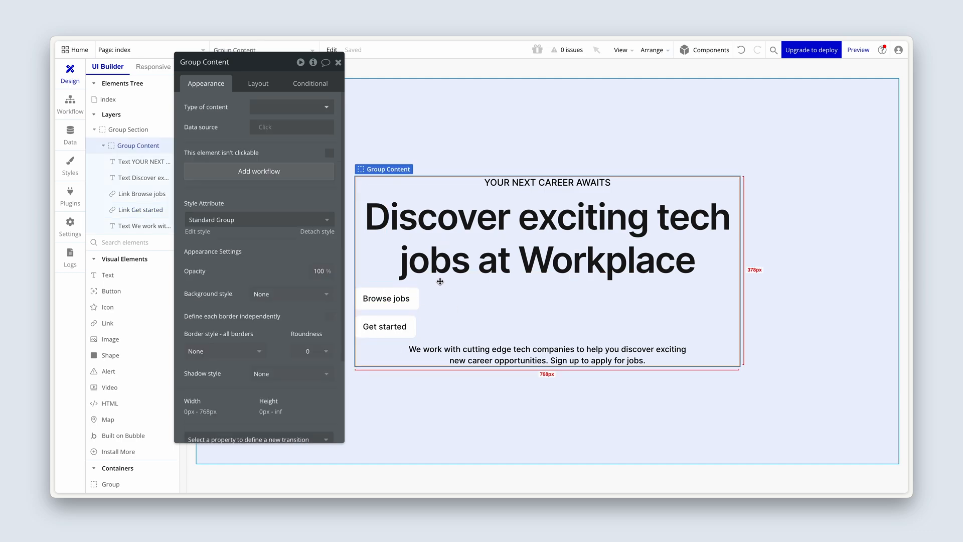
left_click(257, 83)
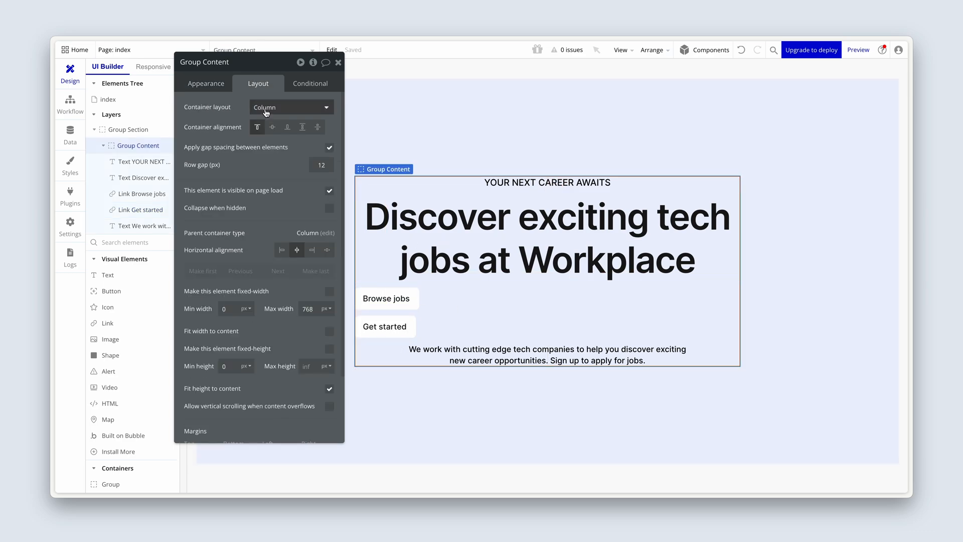
left_click(396, 298)
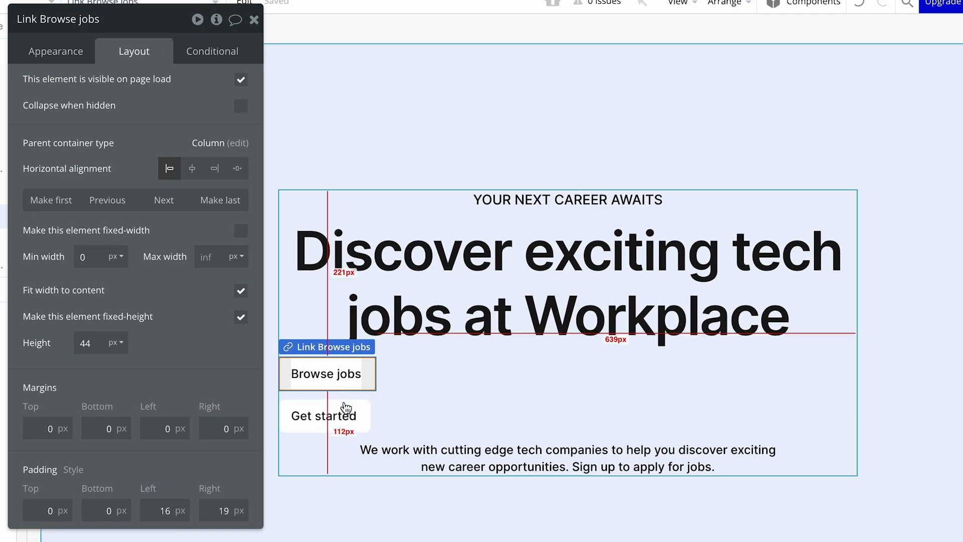
left_click(358, 389, "shift")
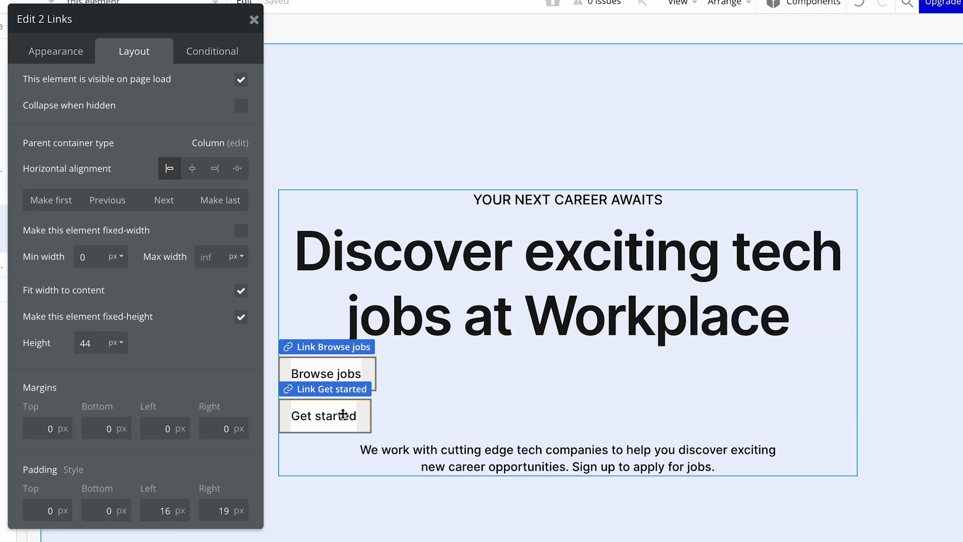
right_click(343, 416)
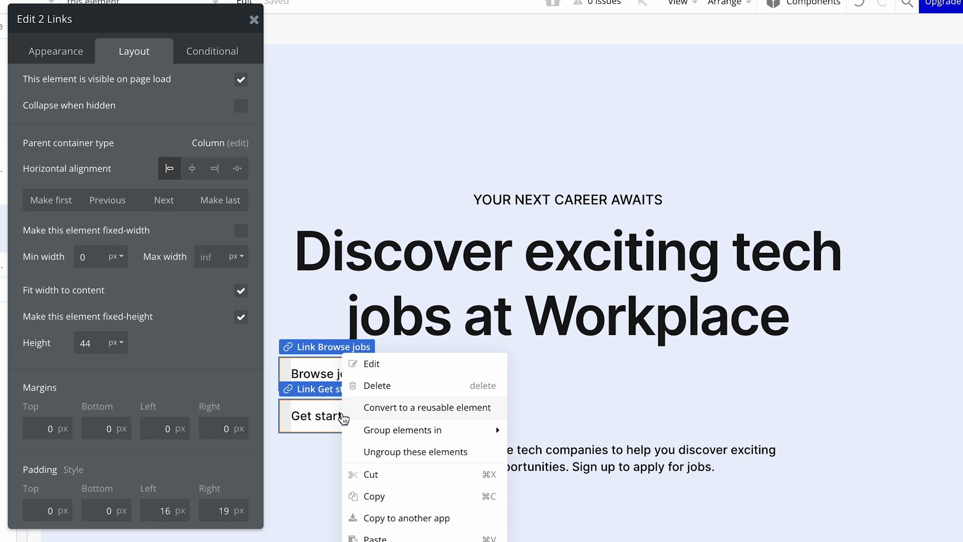
mouse_move(428, 436)
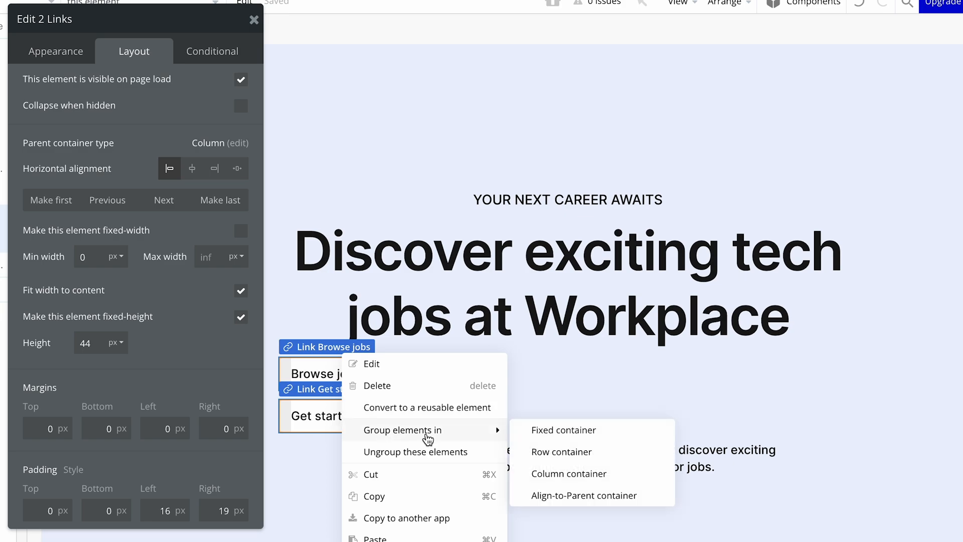
left_click(601, 457)
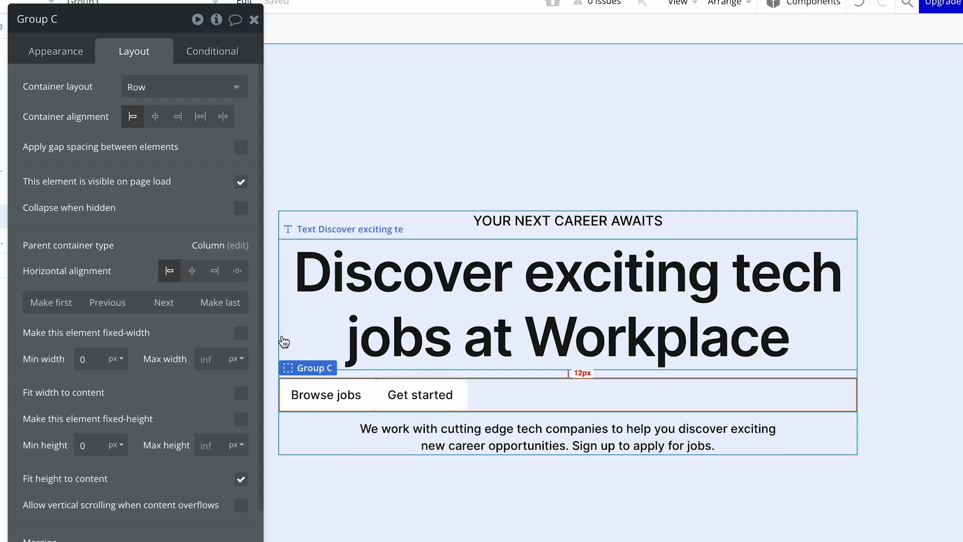
Step: Rename the new row group as Group Links and set its container alignment to center
double_click(70, 24)
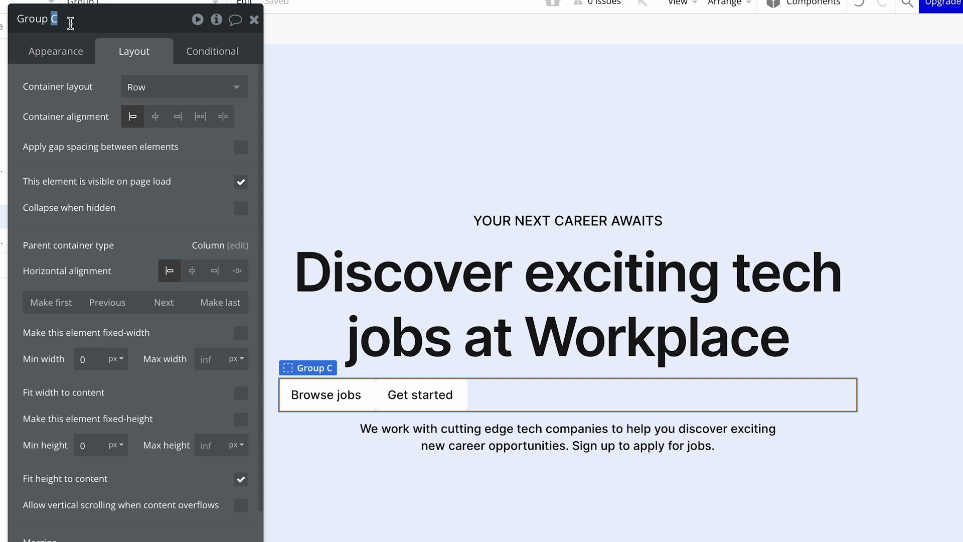
type("Links")
left_click(156, 117)
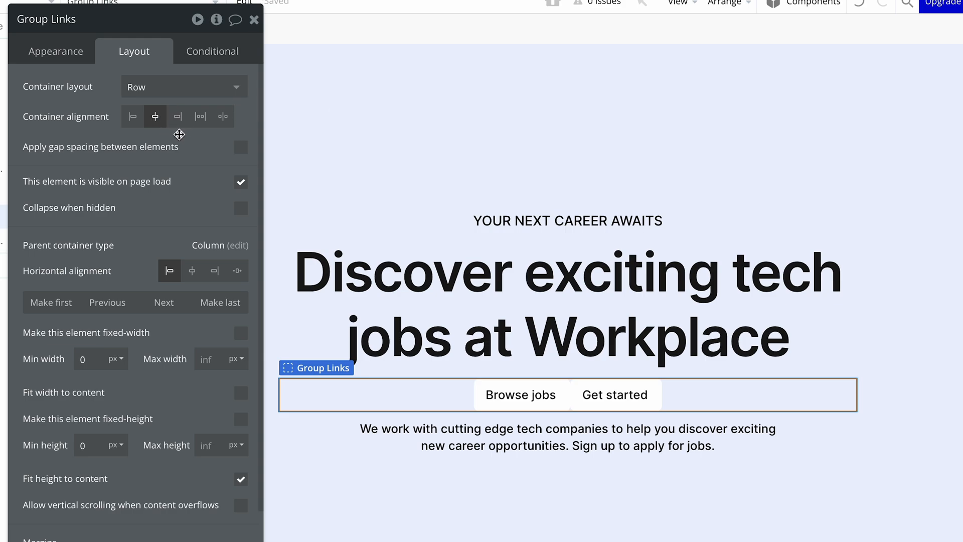
Step: Apply gap spacing between the elements of Group Links with a column gap of 12 px
left_click(242, 149)
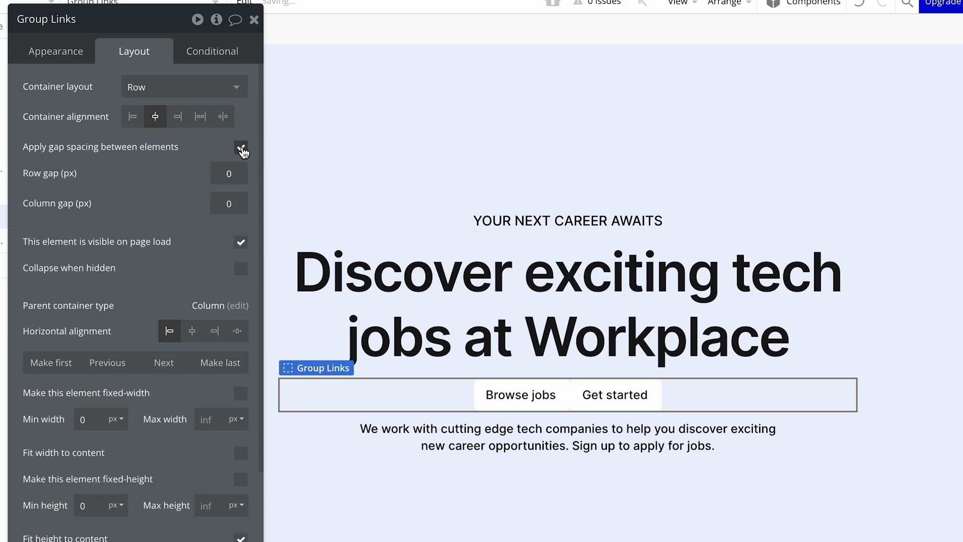
left_click(238, 203)
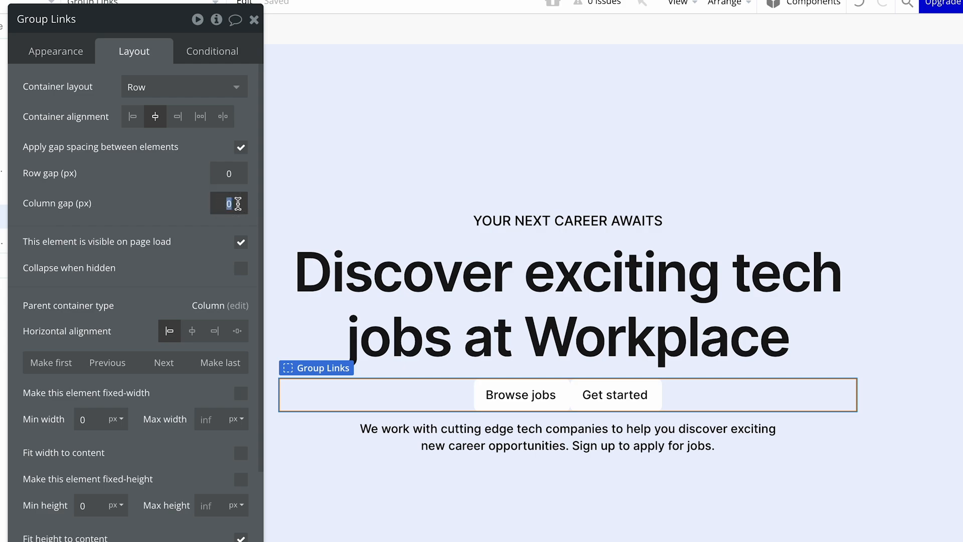
type("12")
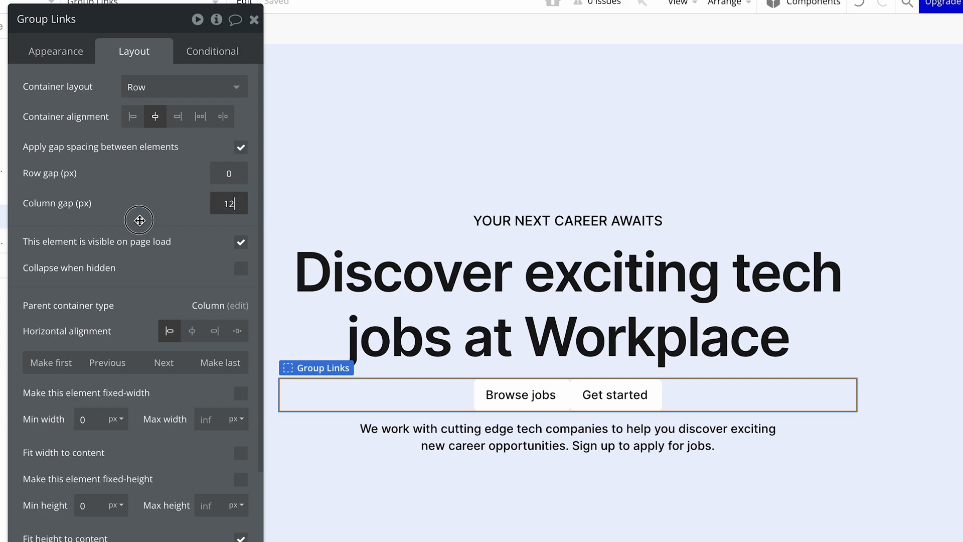
left_click(139, 220)
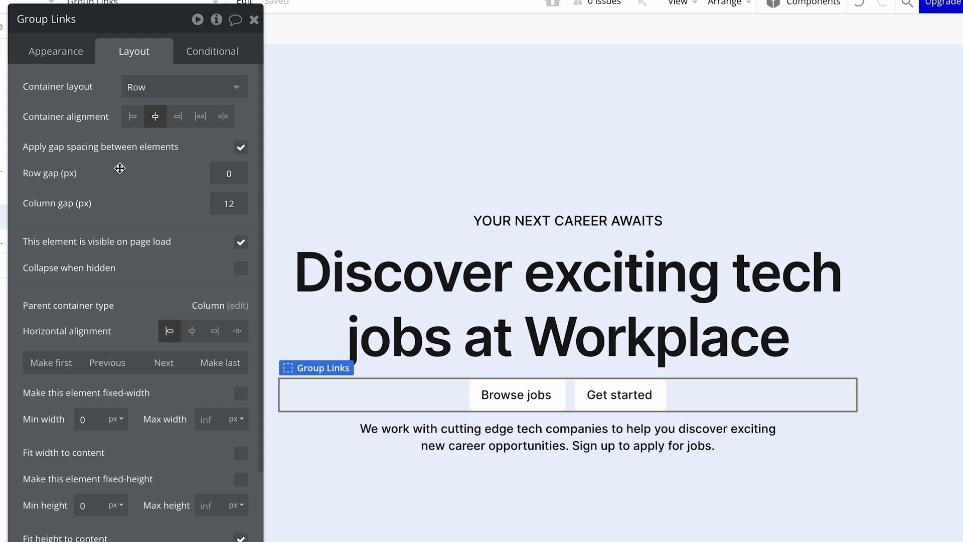
Step: Move Group Links to the last position within its parent column so it sits below the subtitle
scroll(119, 165, "down", 1)
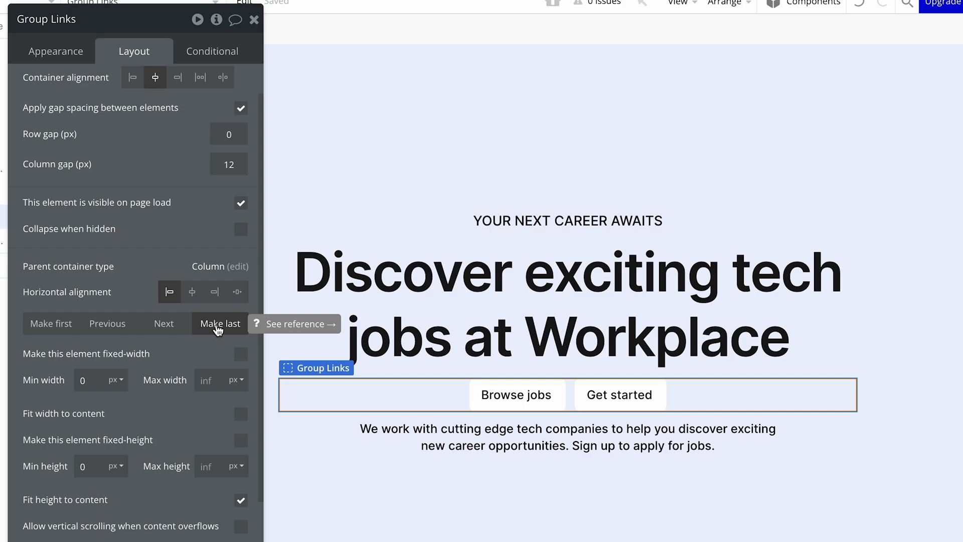
left_click(217, 329)
left_click(407, 143)
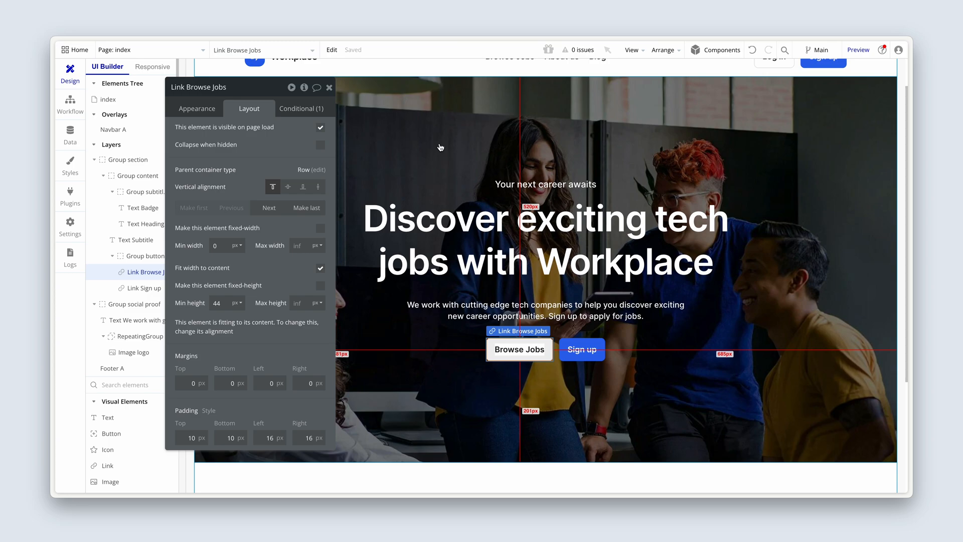
Step: Check the content and title group gaps in the reference hero, and apply a 32 px row gap between Group Content's elements
left_click(452, 289)
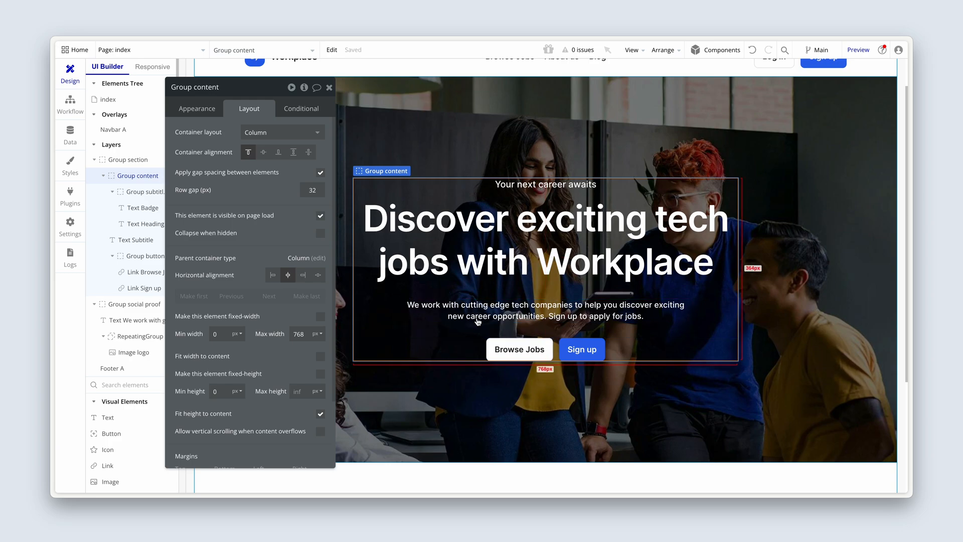
left_click(468, 189)
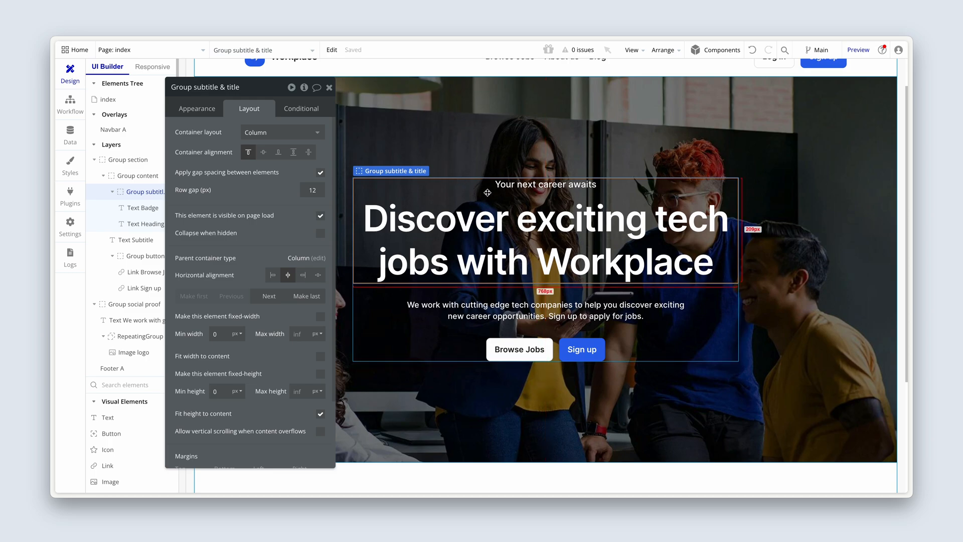
left_click(548, 219)
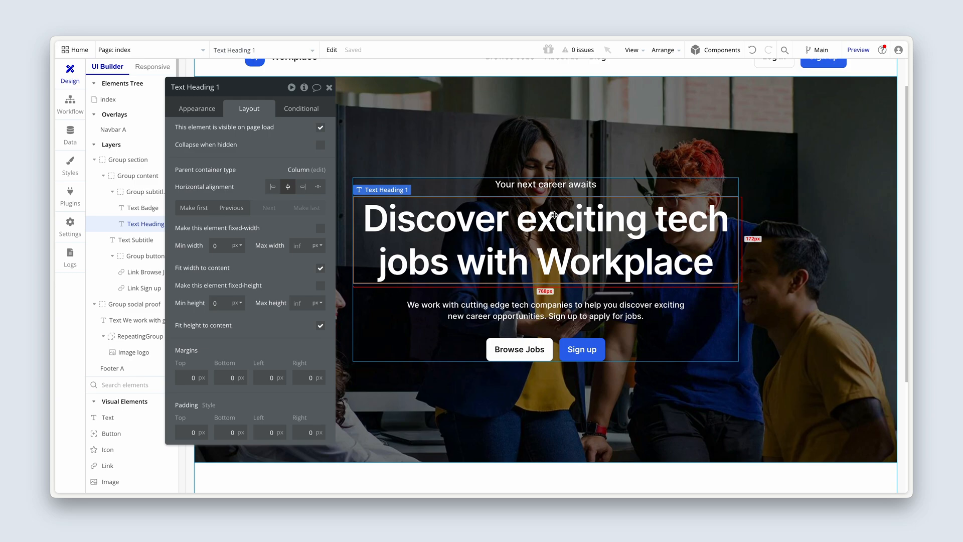
left_click(383, 327)
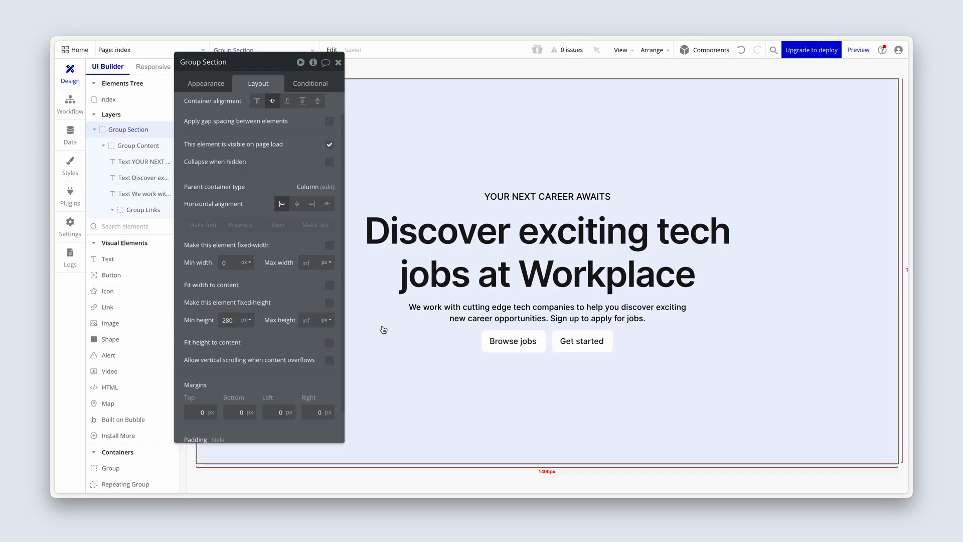
left_click(384, 326)
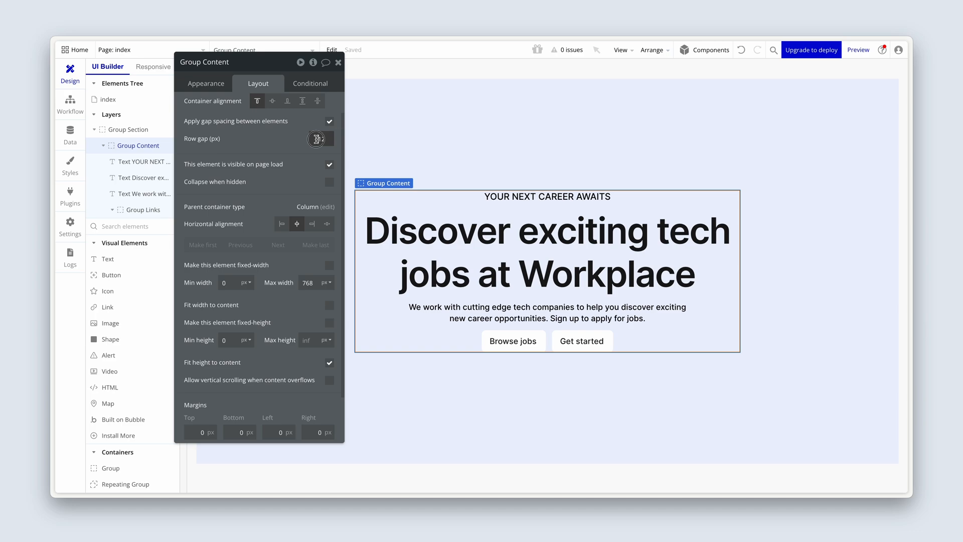
left_click_drag(316, 139, 330, 139)
type("32")
left_click(279, 159)
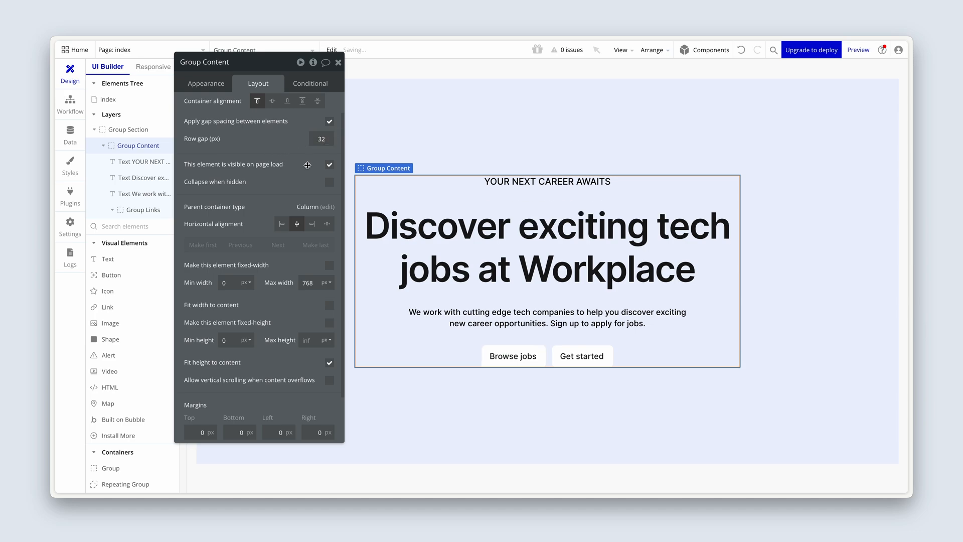
Step: Group the "YOUR NEXT CAREER AWAITS" badge and the main heading together in a column container
left_click(505, 184)
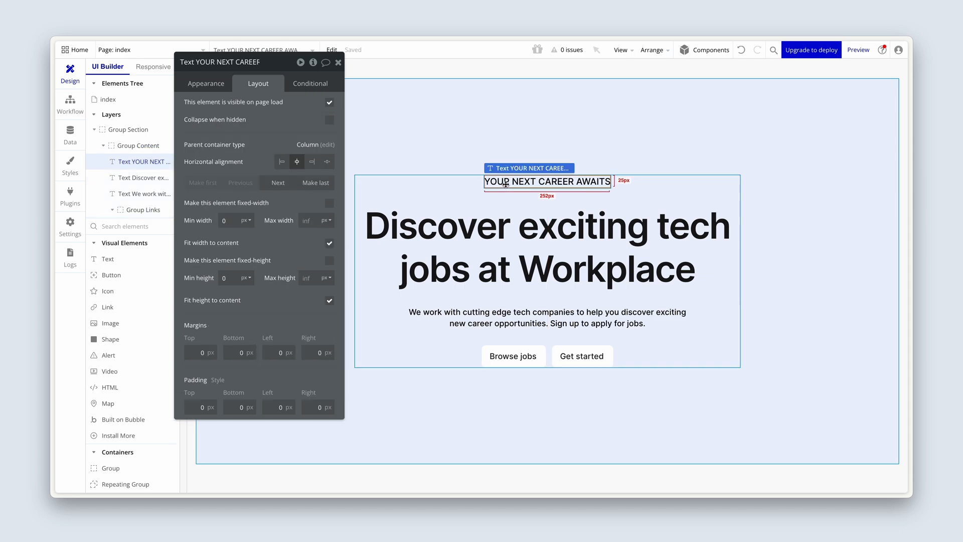
left_click(488, 226, "shift")
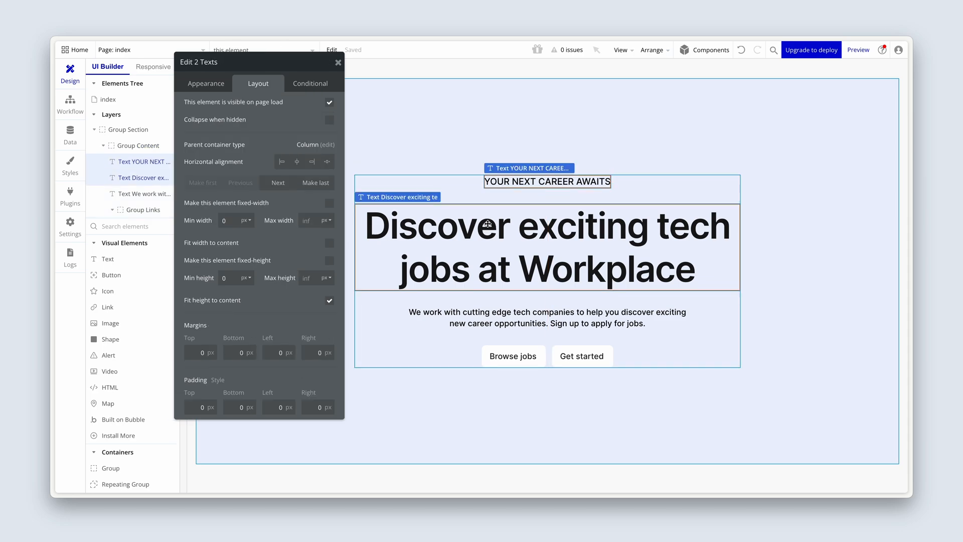
right_click(488, 226)
mouse_move(559, 274)
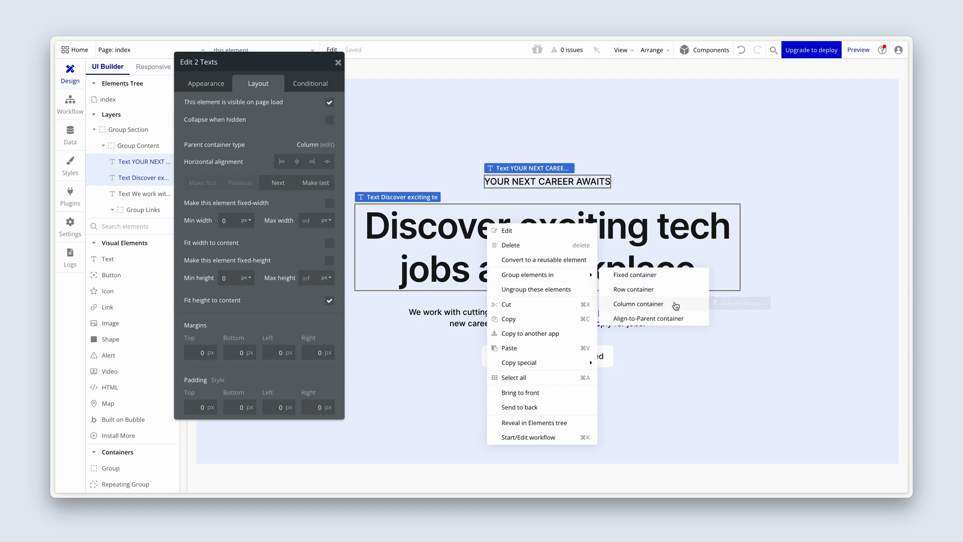
left_click(676, 306)
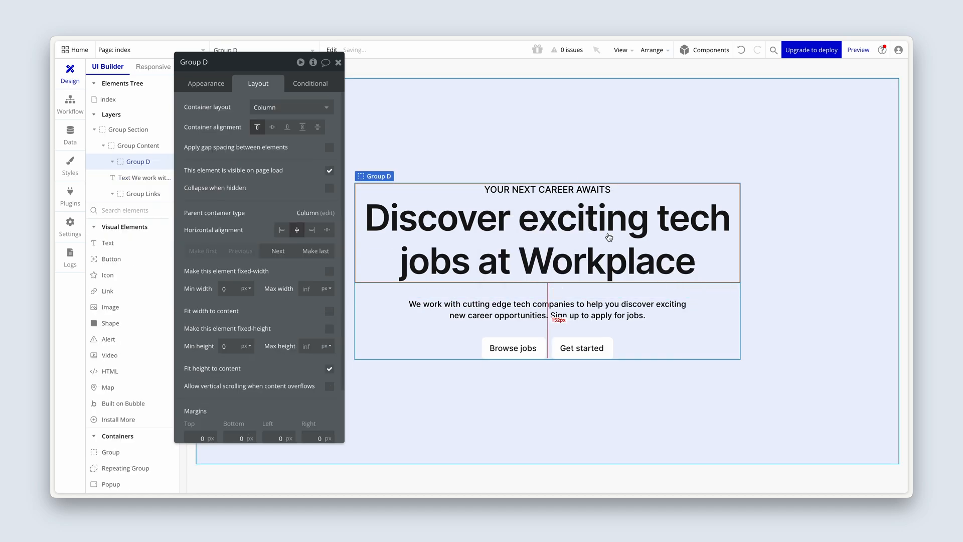
Step: Rename the new column group as Group Title & badge and apply gap spacing with a row gap of 12 px
left_click(230, 69)
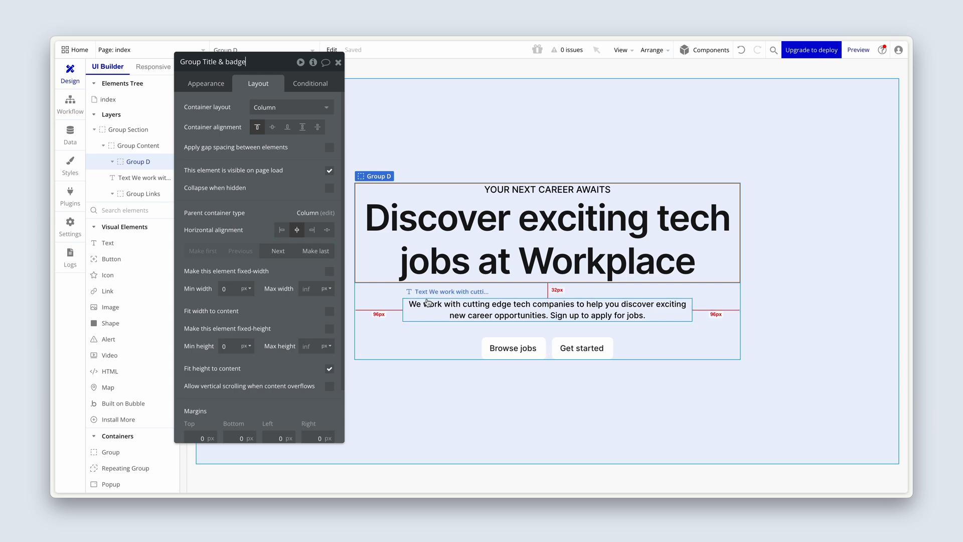
key("Return")
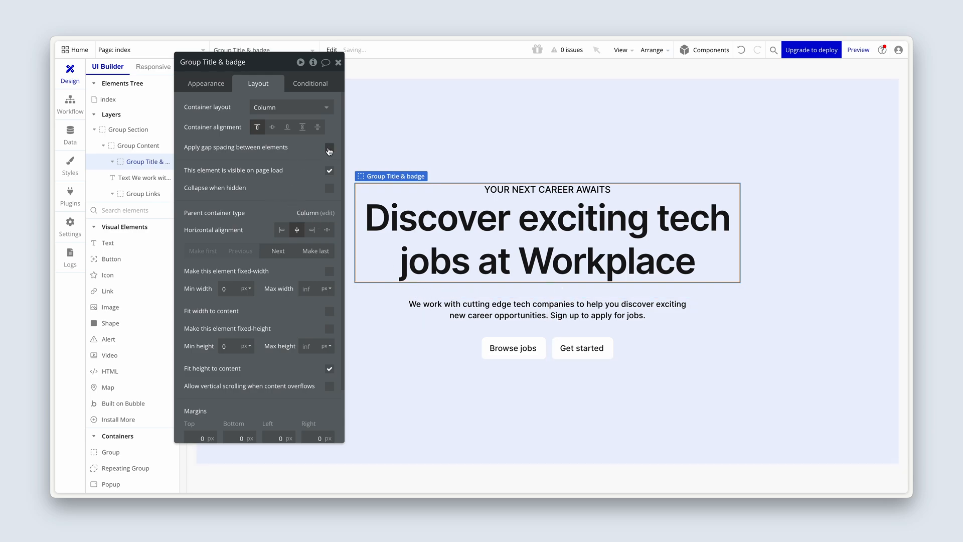
left_click(329, 149)
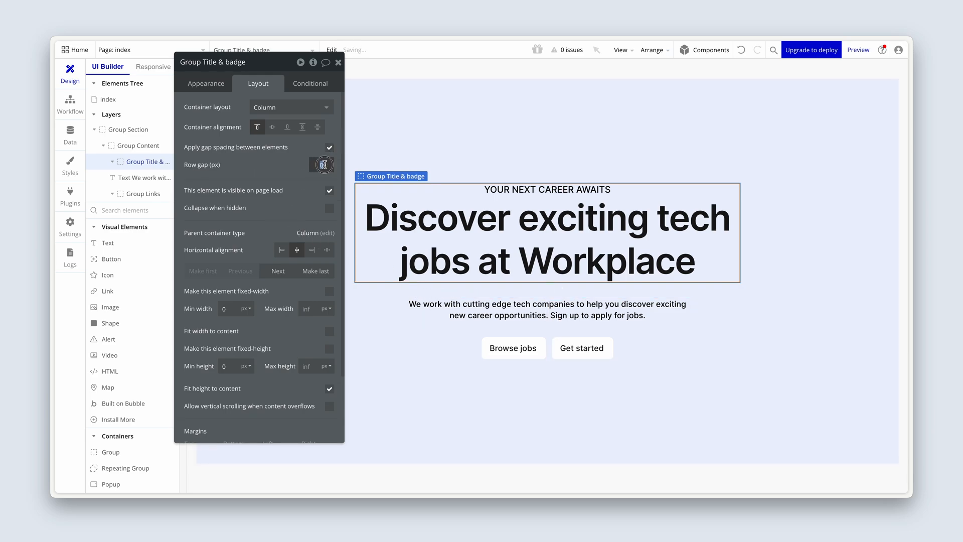
double_click(324, 164)
type("12")
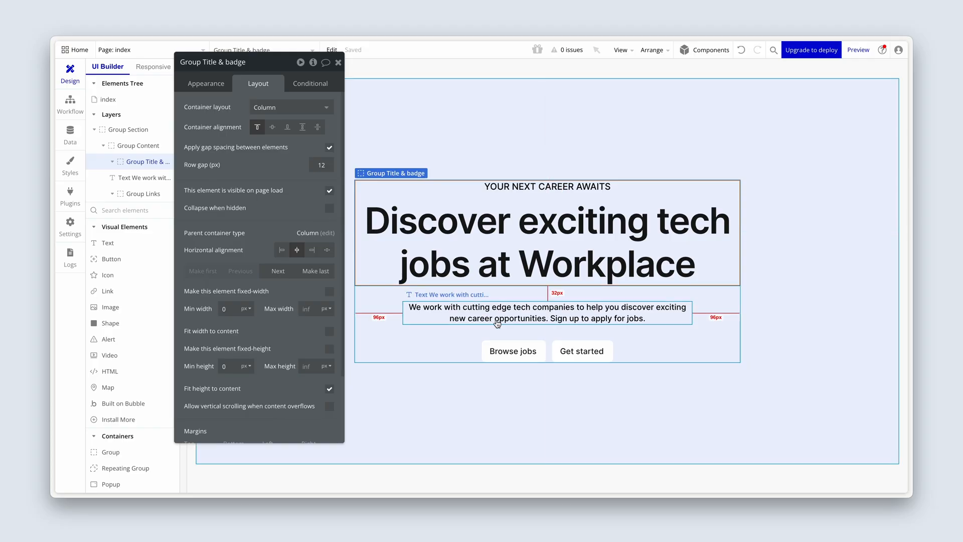
Step: Detach the Secondary Button Link style from the Get started link
left_click(576, 346)
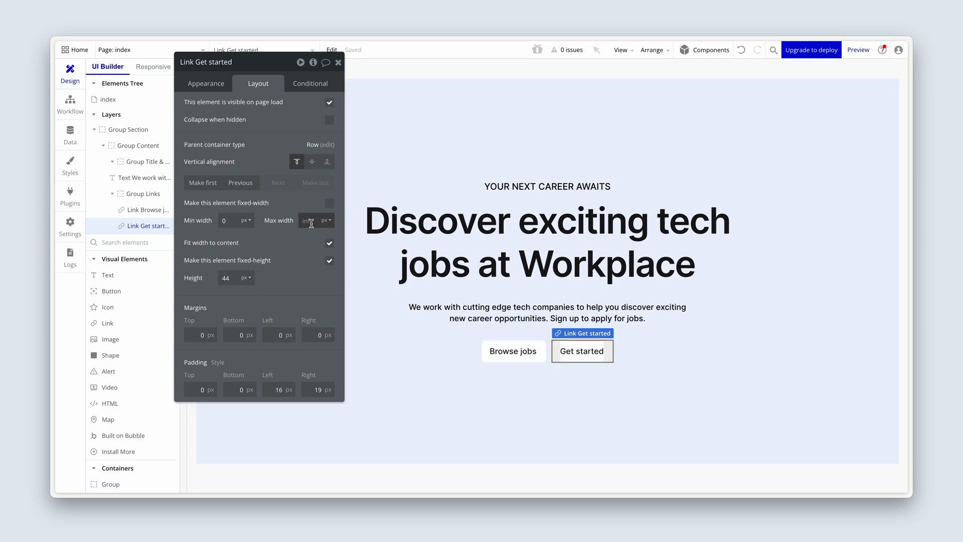
left_click_drag(291, 245, 301, 286)
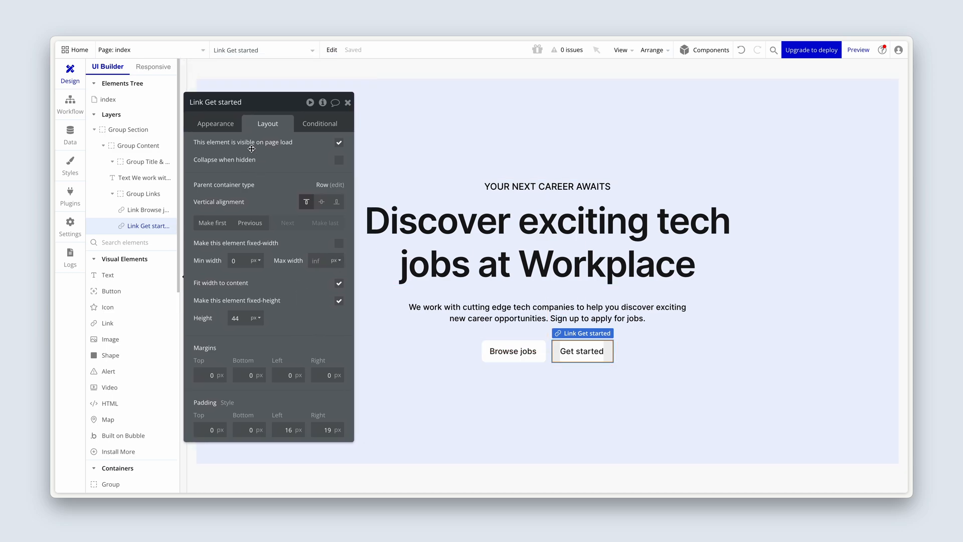
left_click(230, 125)
left_click_drag(236, 143, 237, 135)
scroll(229, 262, "down", 4)
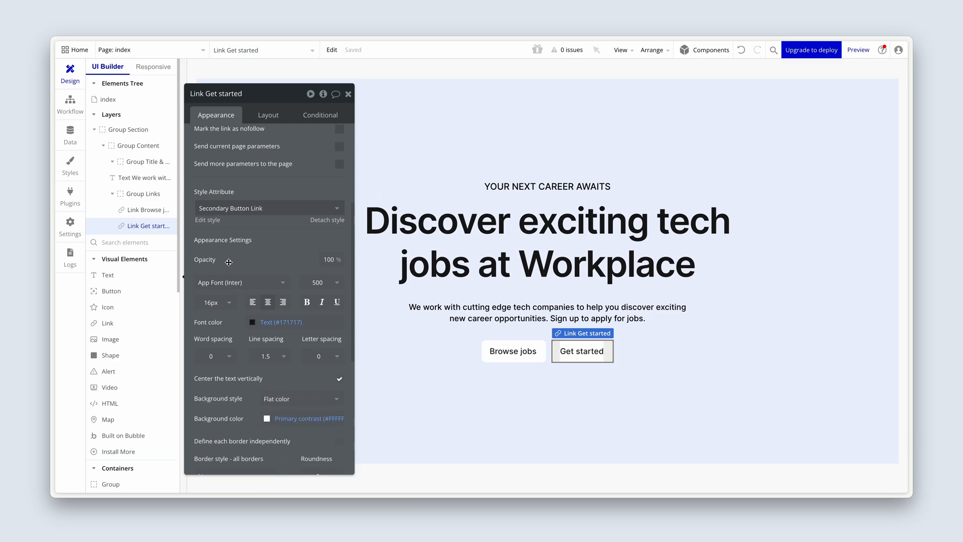
left_click(321, 221)
Step: Set the Get started link's background color to Primary and its font color to Primary contrast
scroll(283, 235, "down", 2)
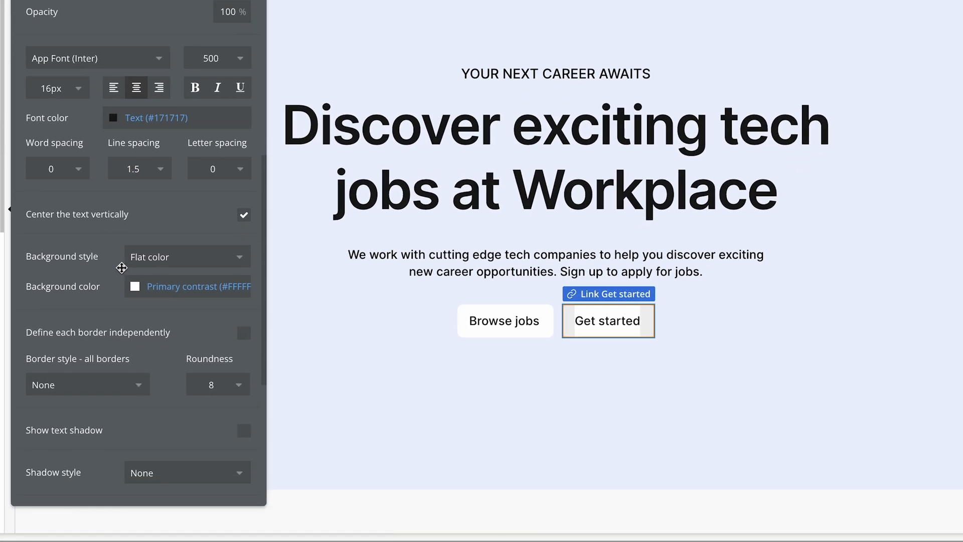
left_click(134, 286)
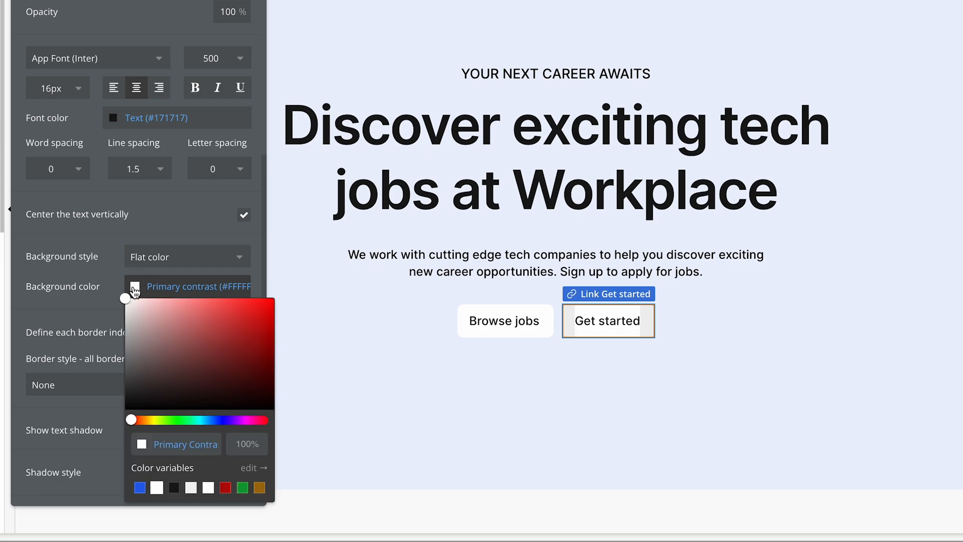
left_click(139, 487)
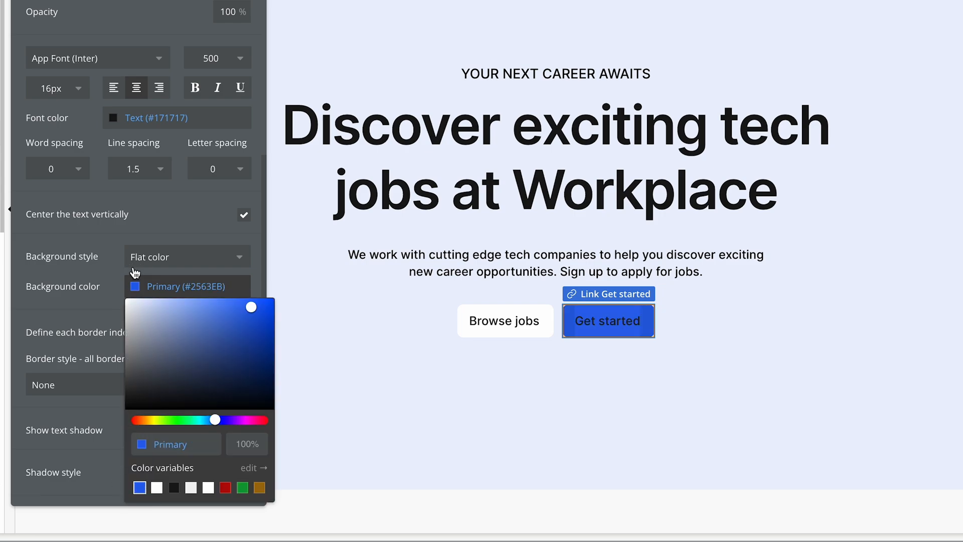
left_click(113, 118)
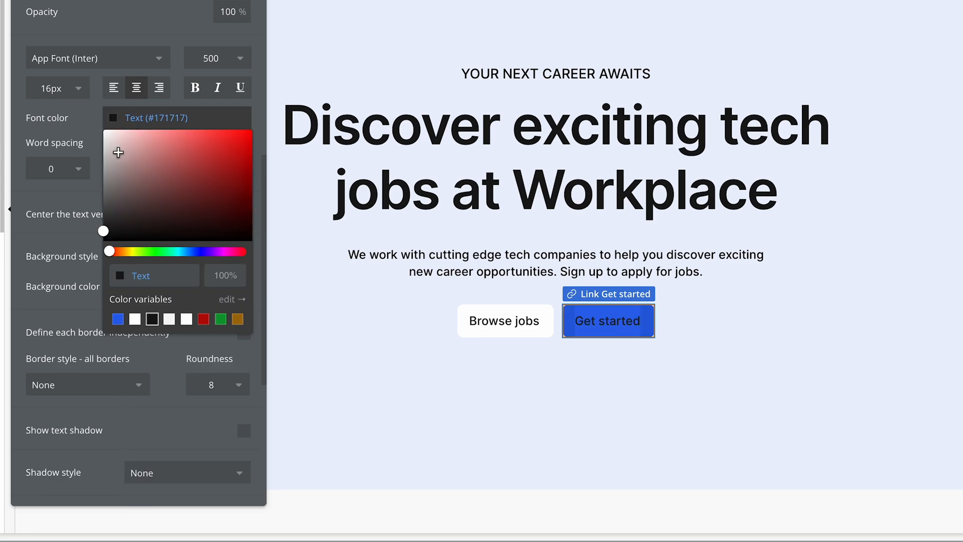
left_click(134, 319)
left_click(55, 256)
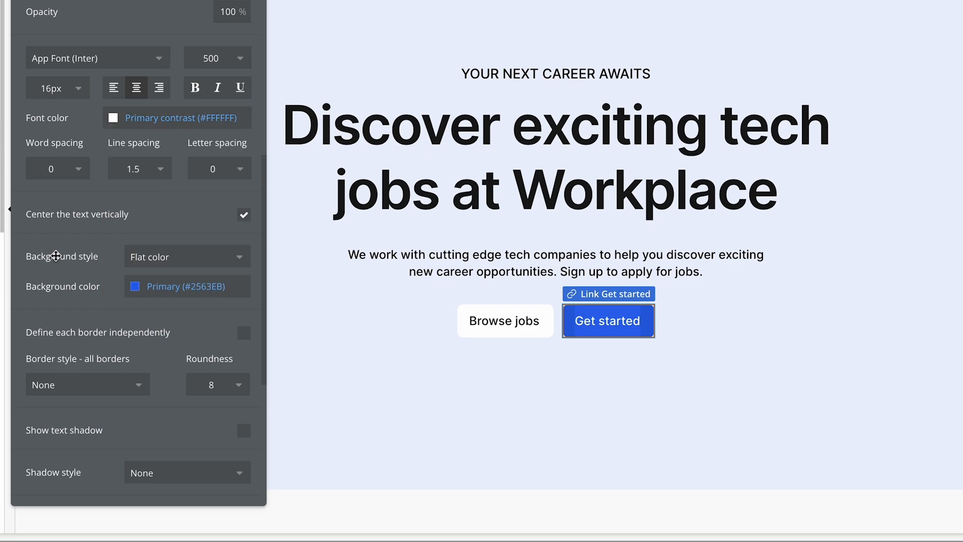
Step: Create a new link style named "Primary button link" from the Get started link's current appearance
scroll(56, 255, "up", 4)
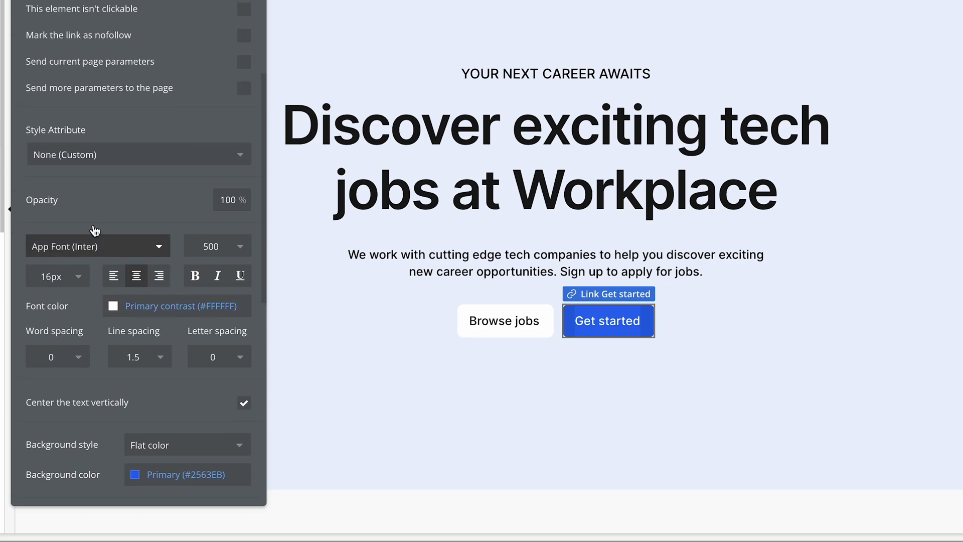
left_click(187, 161)
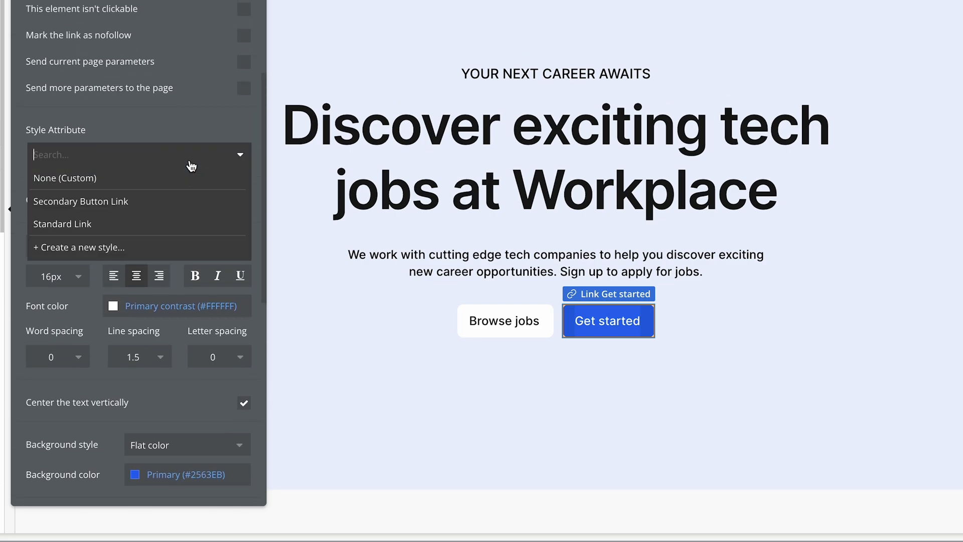
left_click(148, 247)
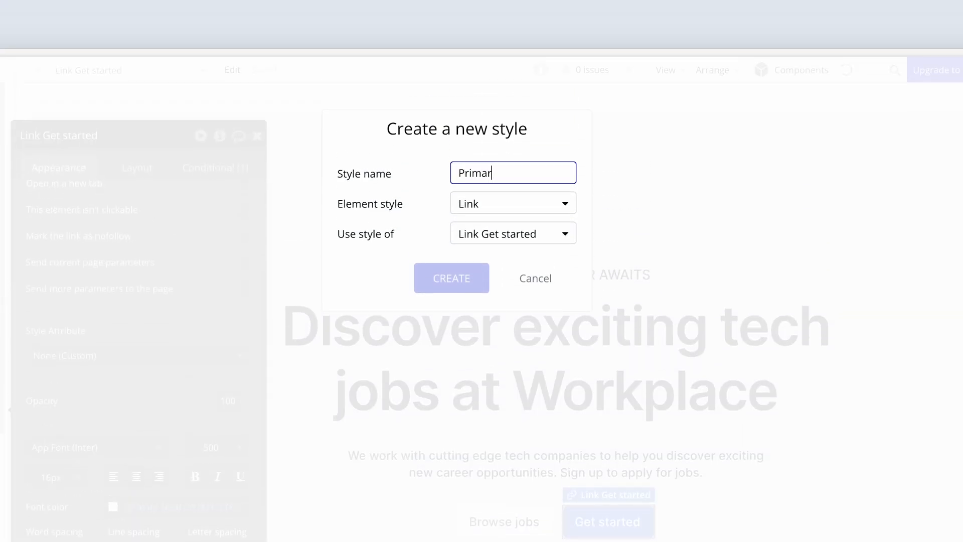
type("Primary button link")
left_click(430, 291)
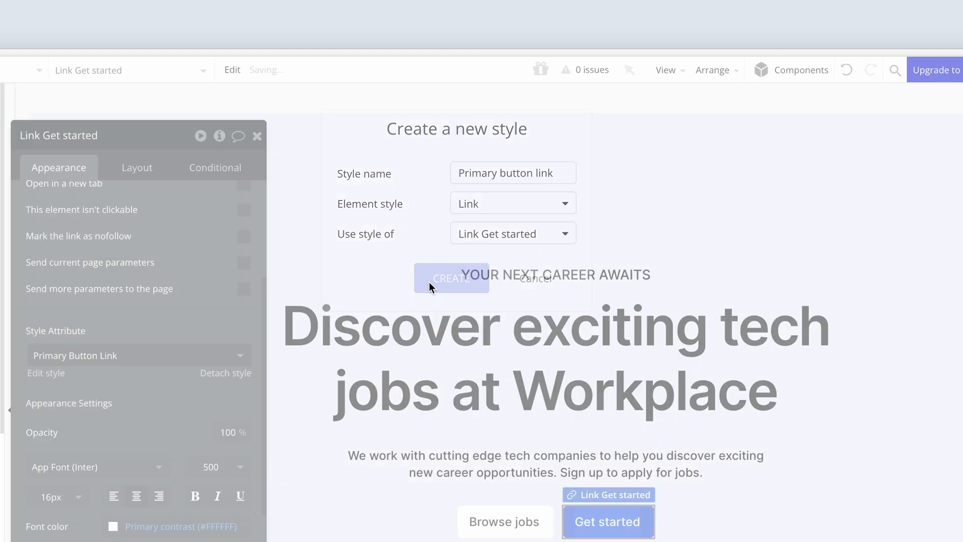